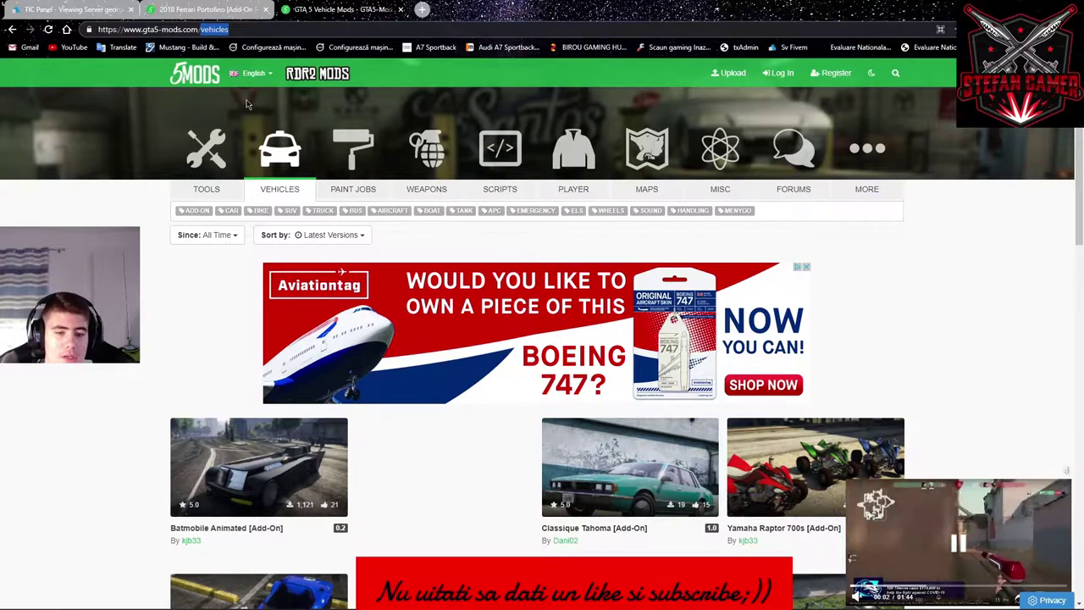
Filter the vehicle mods by the Add-On tag and browse the listed cars.
click(195, 211)
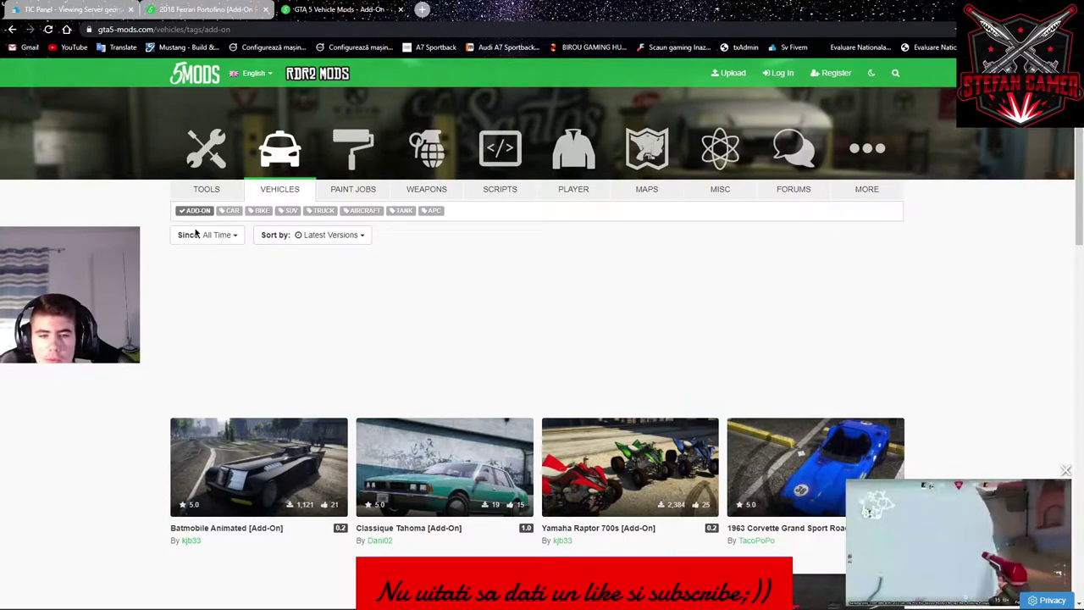
scroll(519, 330, down, 3)
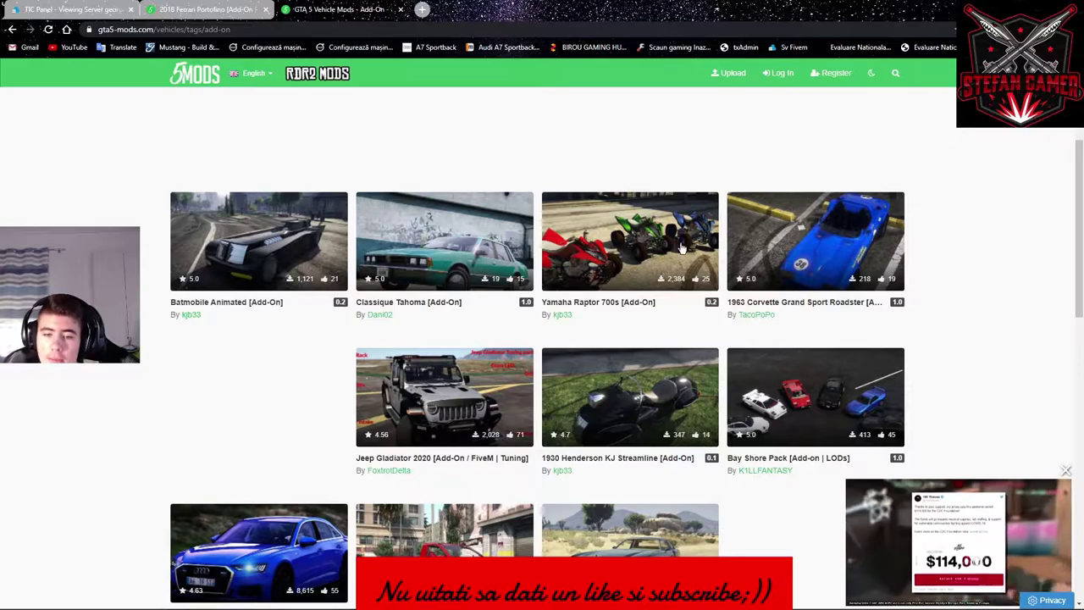
scroll(441, 309, down, 6)
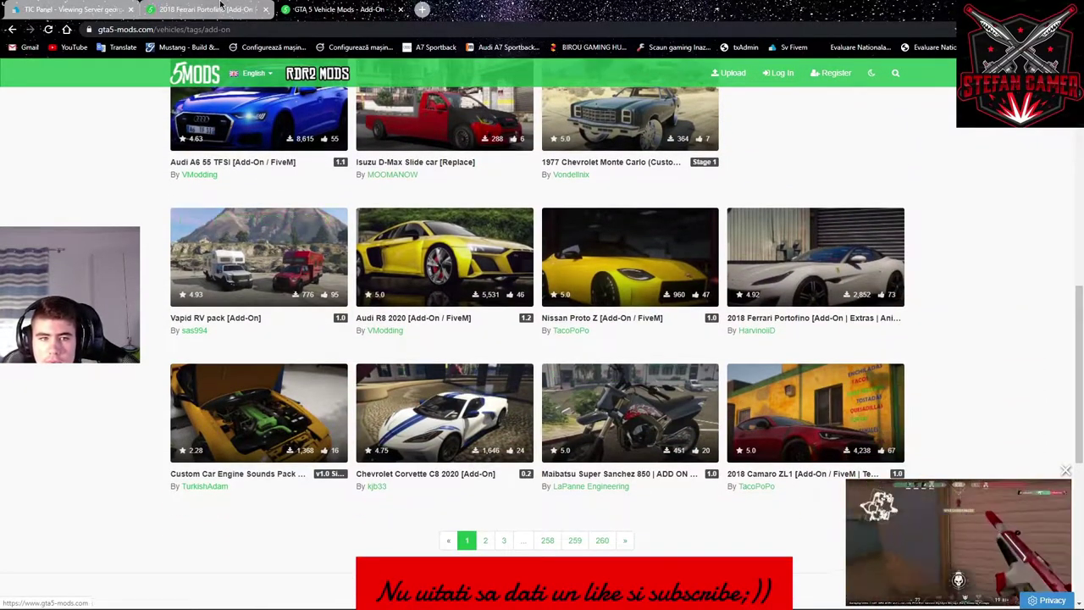
Download the 2018 Ferrari Portofino add-on mod from its already opened mod page.
click(179, 7)
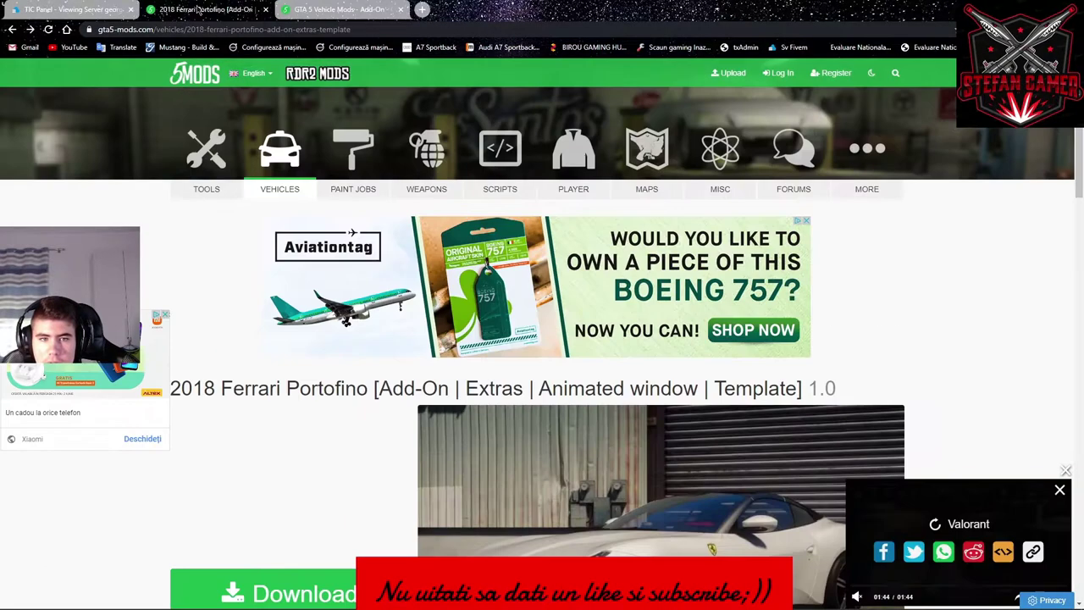
scroll(373, 522, down, 2)
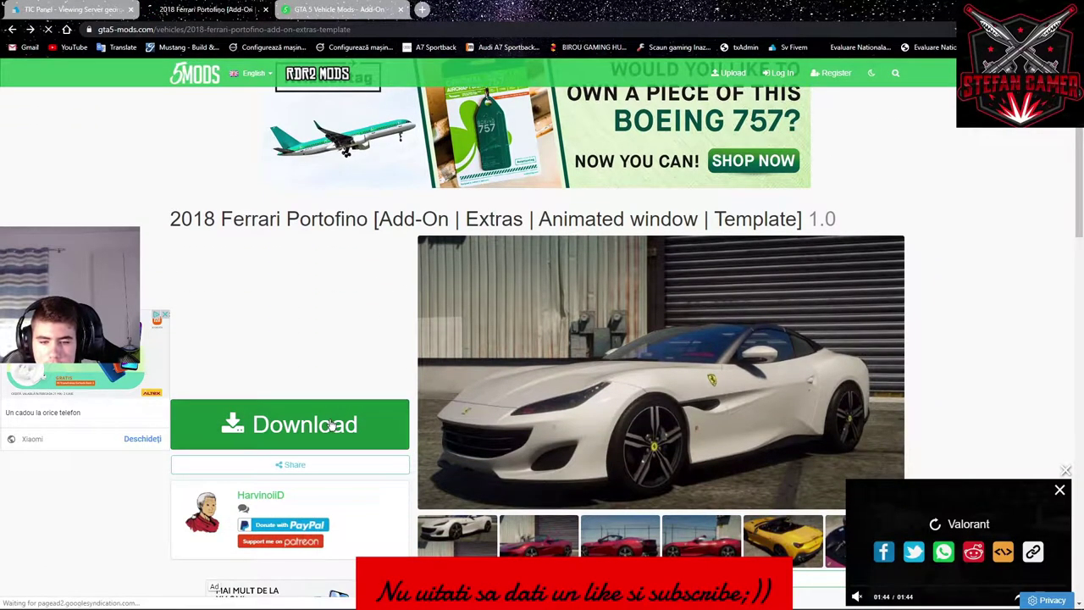
click(366, 415)
click(631, 426)
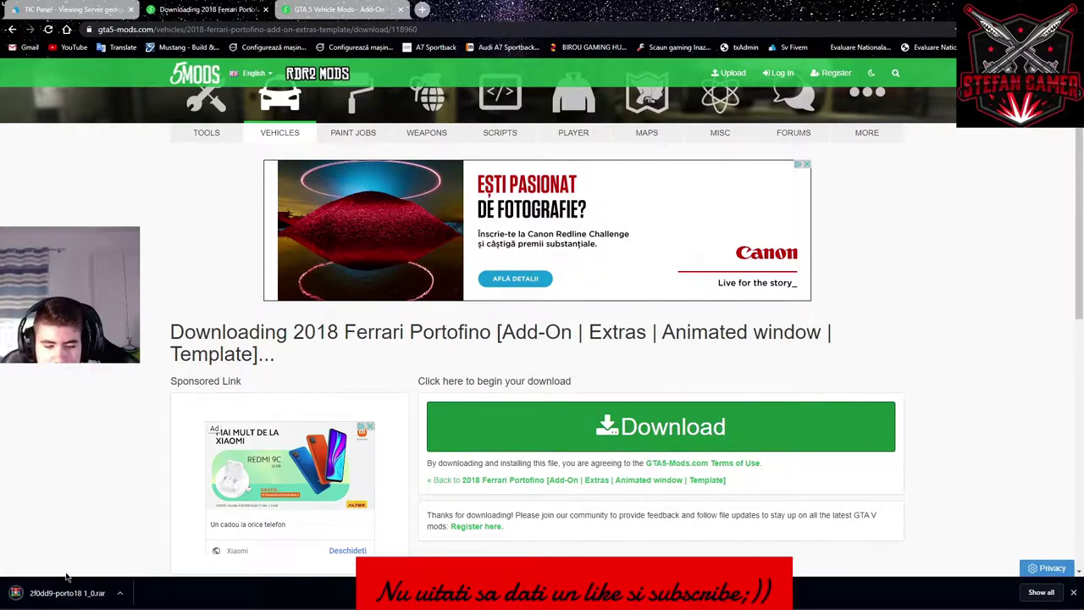
Open the downloaded archive 2f0dd9-porto18 1_0.rar and go into its porto18 folder.
click(66, 592)
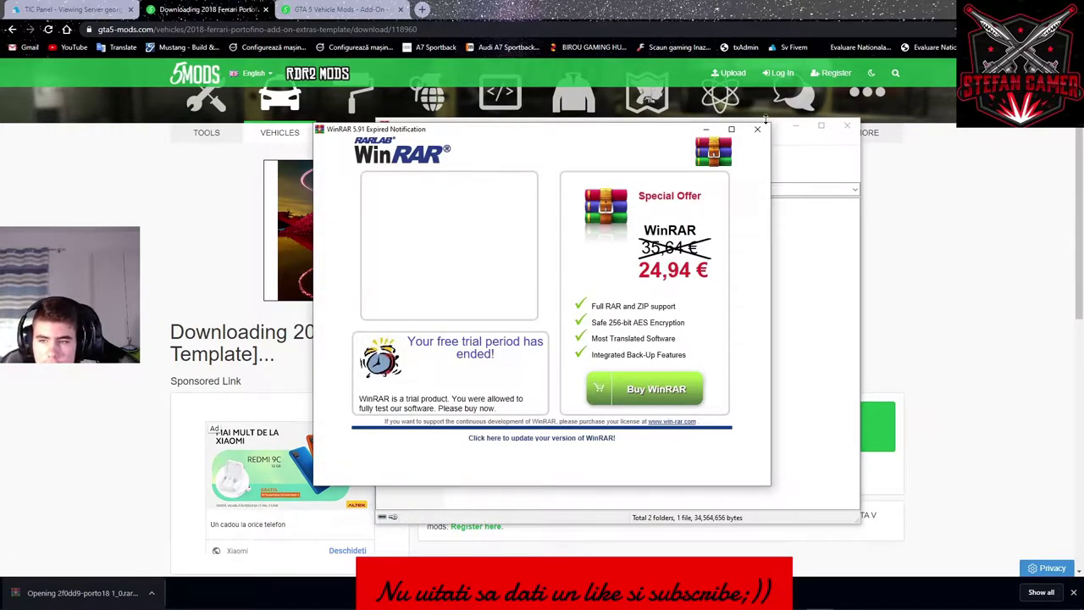
click(765, 120)
drag(516, 309, 476, 273)
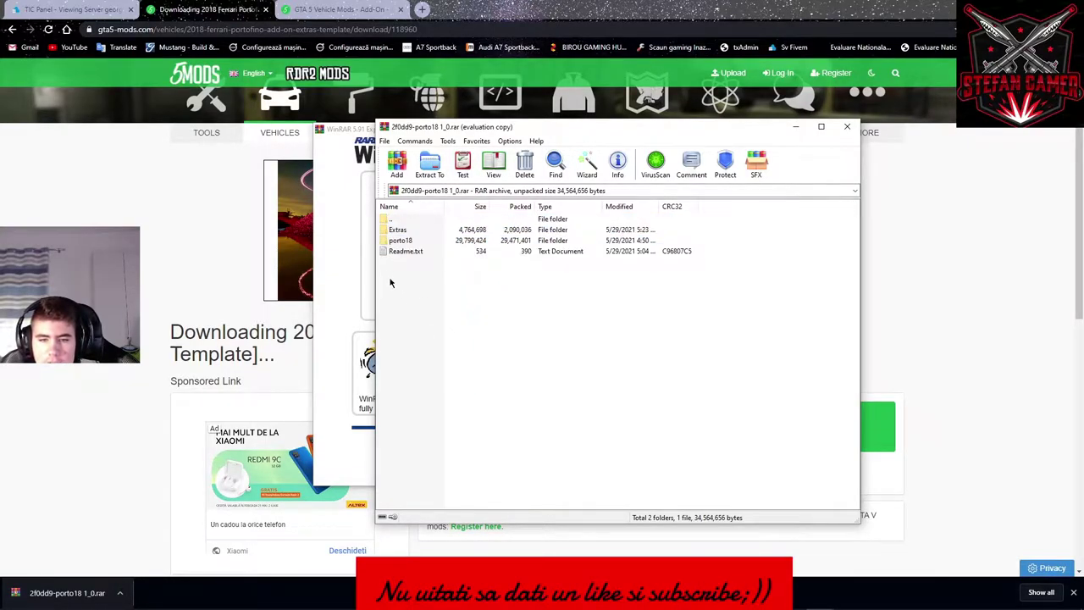
click(399, 230)
double_click(400, 229)
double_click(384, 219)
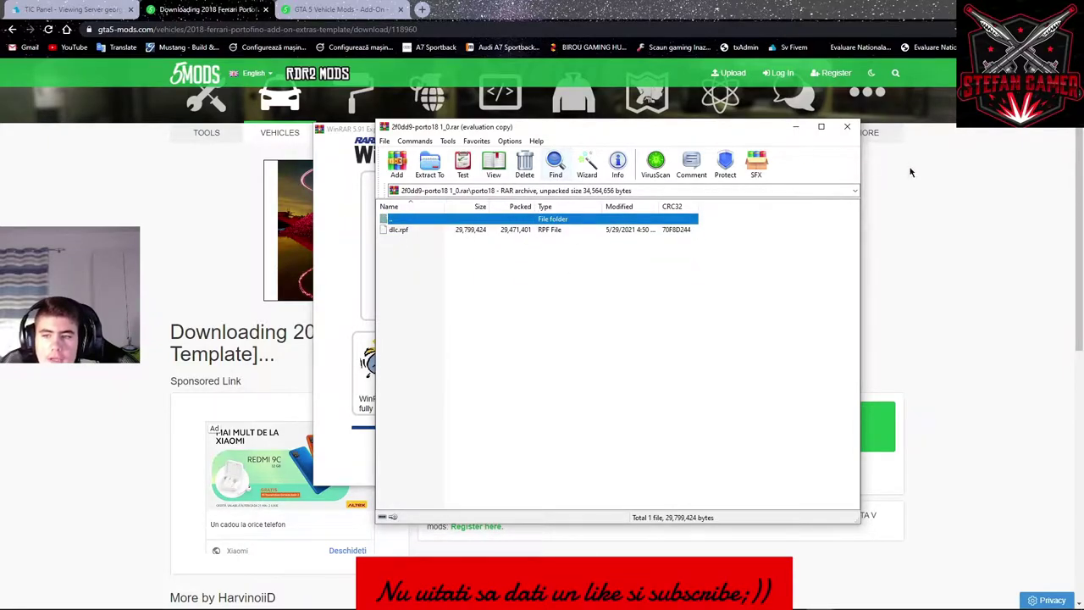
Clear the browser and the WinRAR expiry notice out of the way and move the archive window aside, with dlc.rpf selected.
click(304, 320)
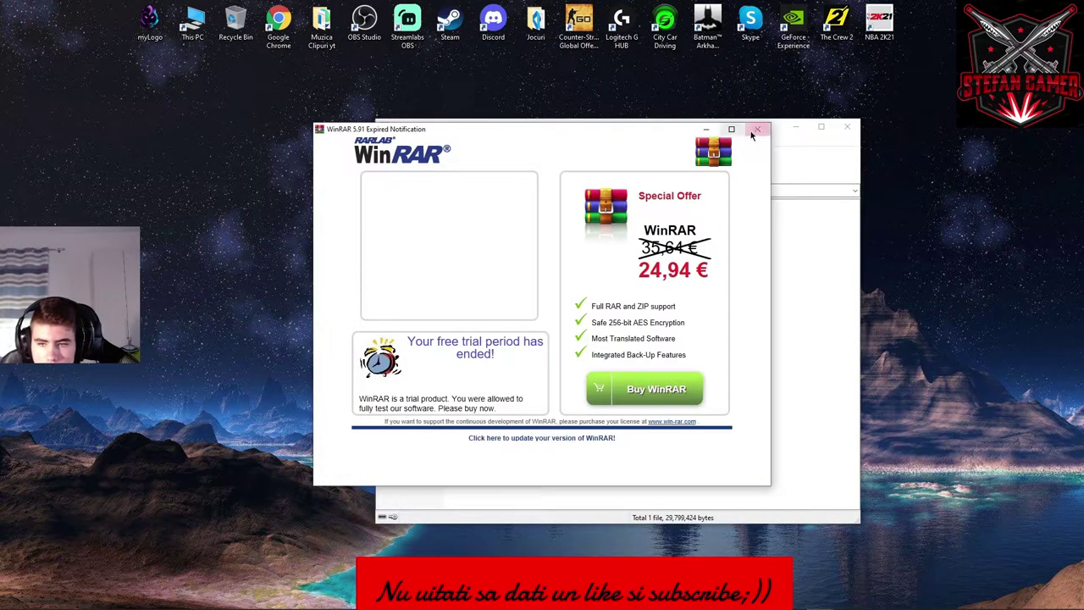
click(756, 128)
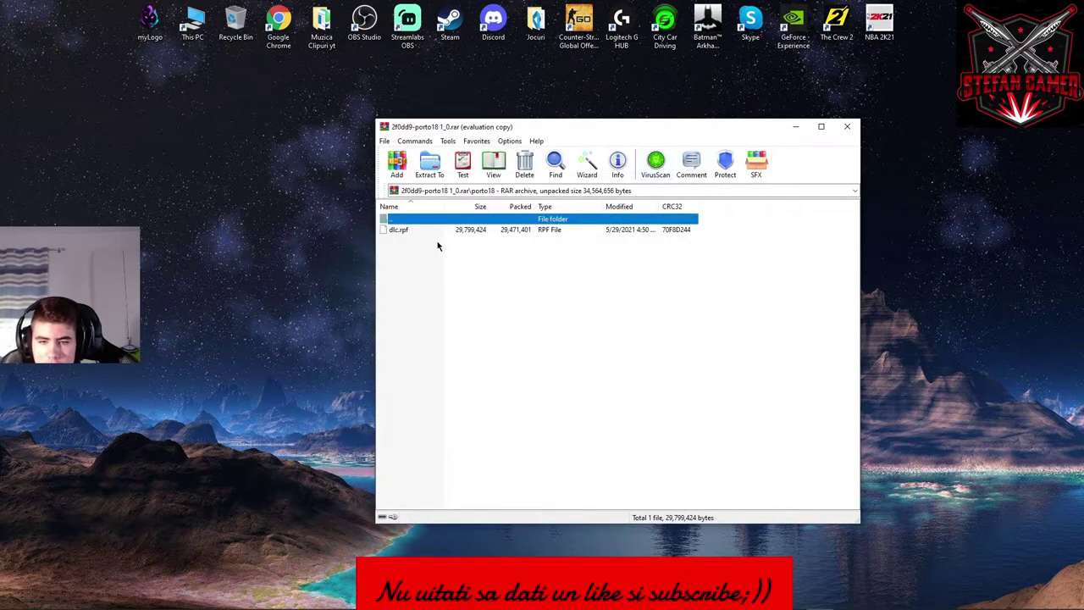
click(403, 230)
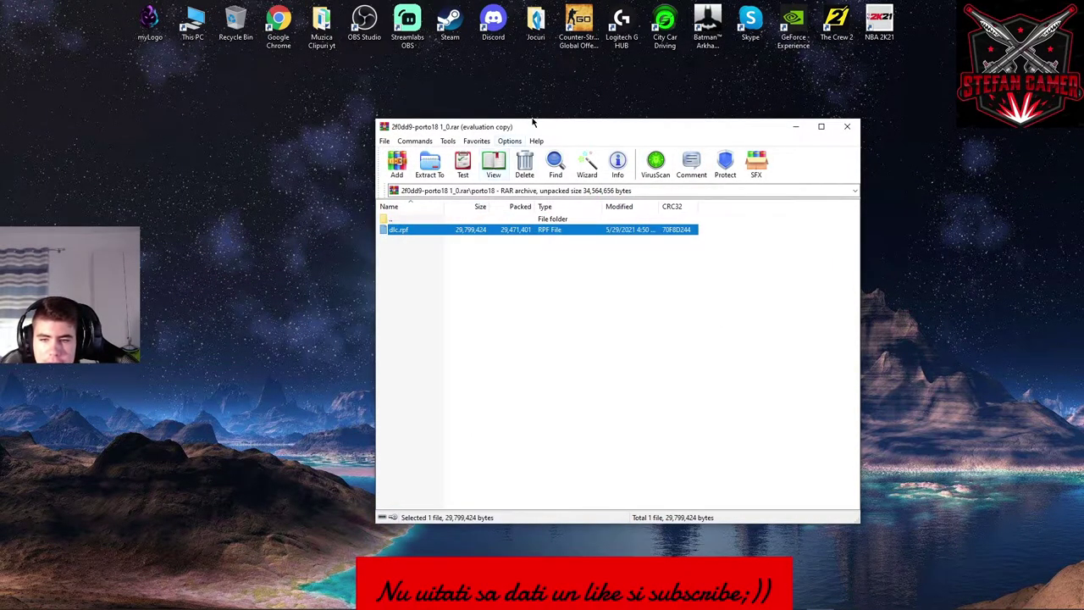
drag(524, 130, 250, 88)
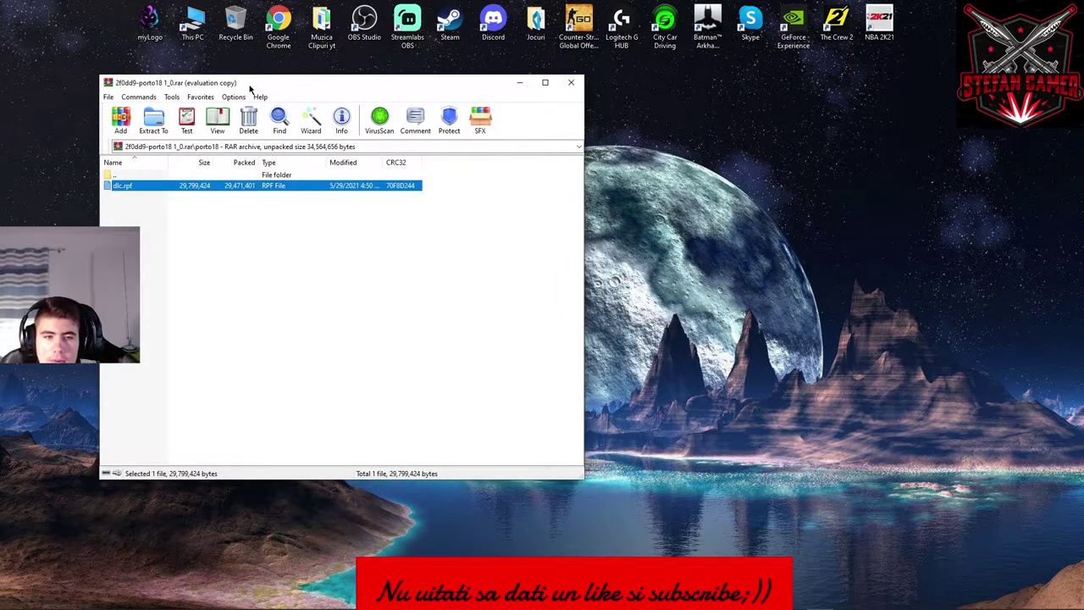
Launch OpenIV for the Windows version of Grand Theft Auto V and dismiss the antivirus alert.
key(super)
text(po)
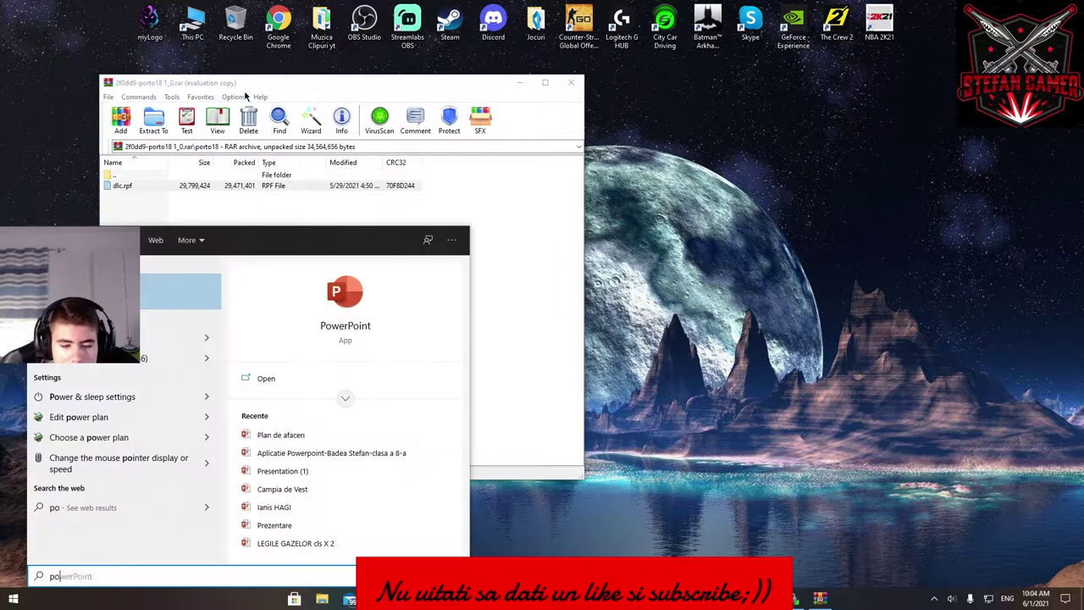
key(BackSpace)
key(BackSpace)
text(op)
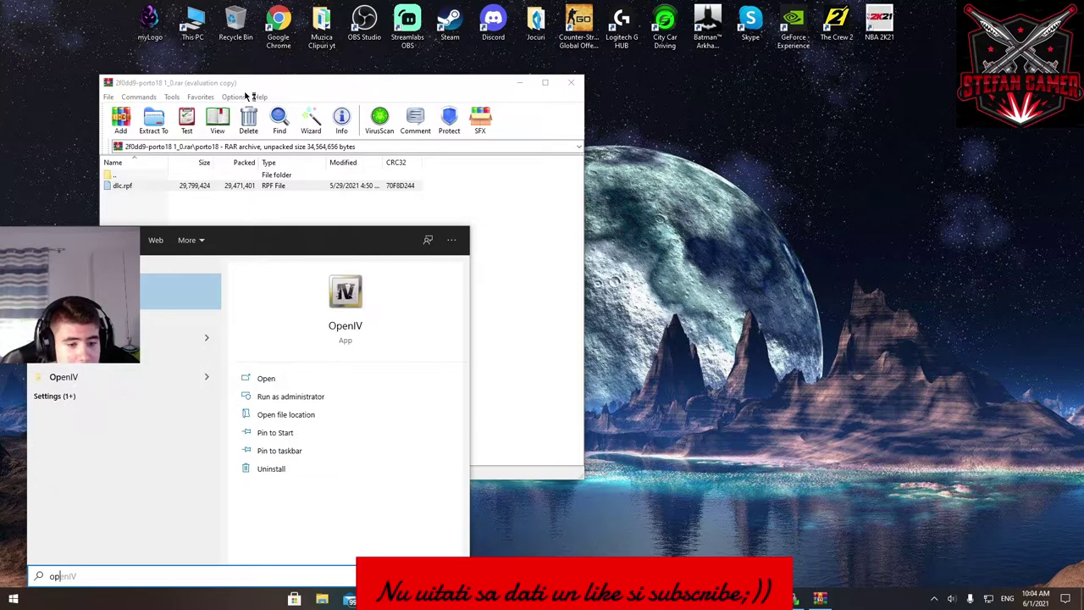
key(Return)
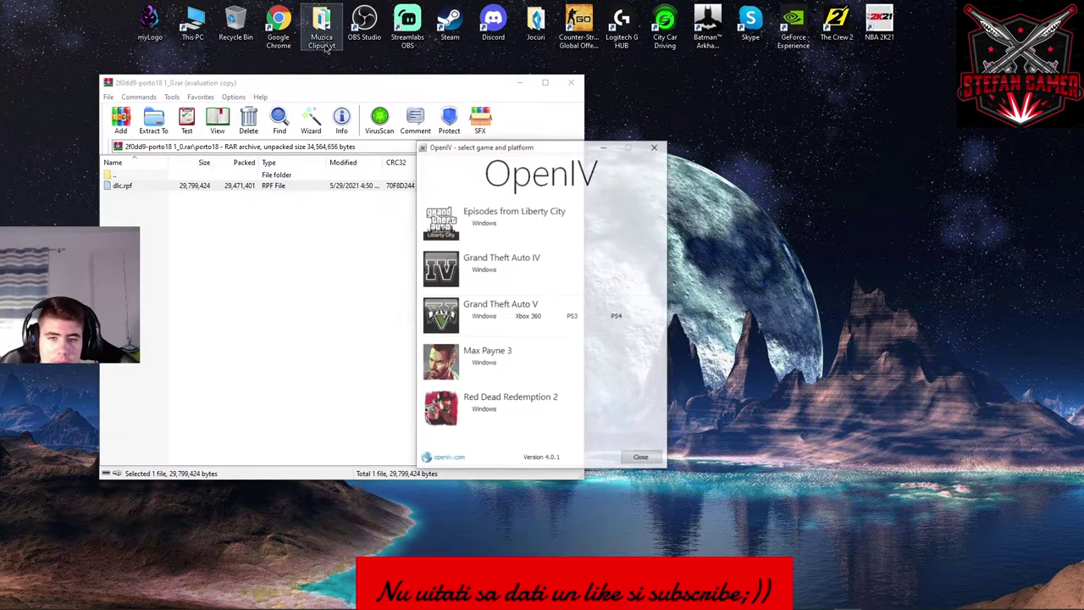
click(481, 317)
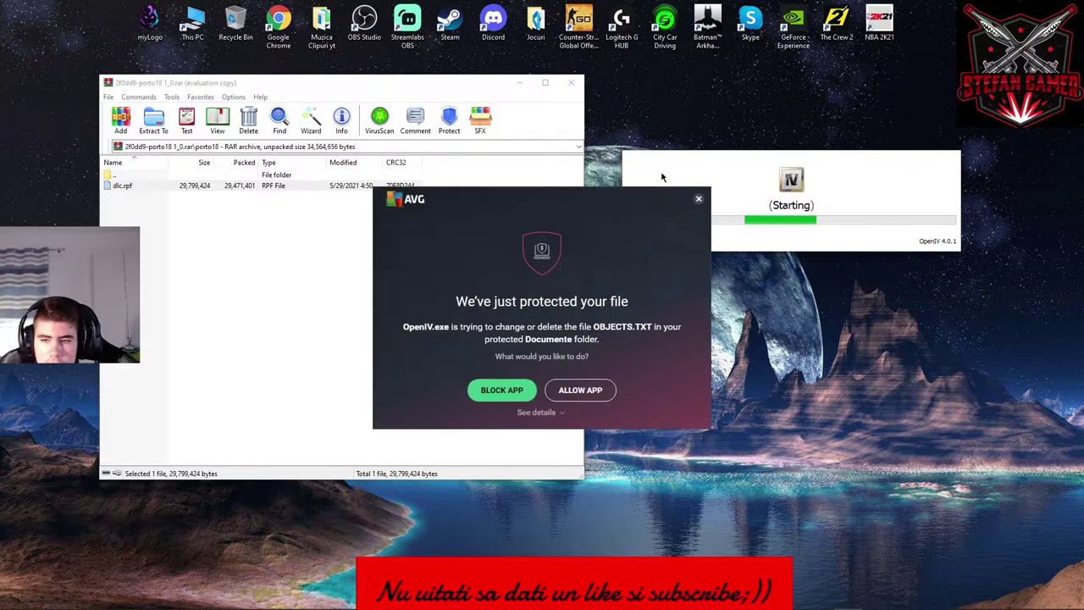
click(698, 200)
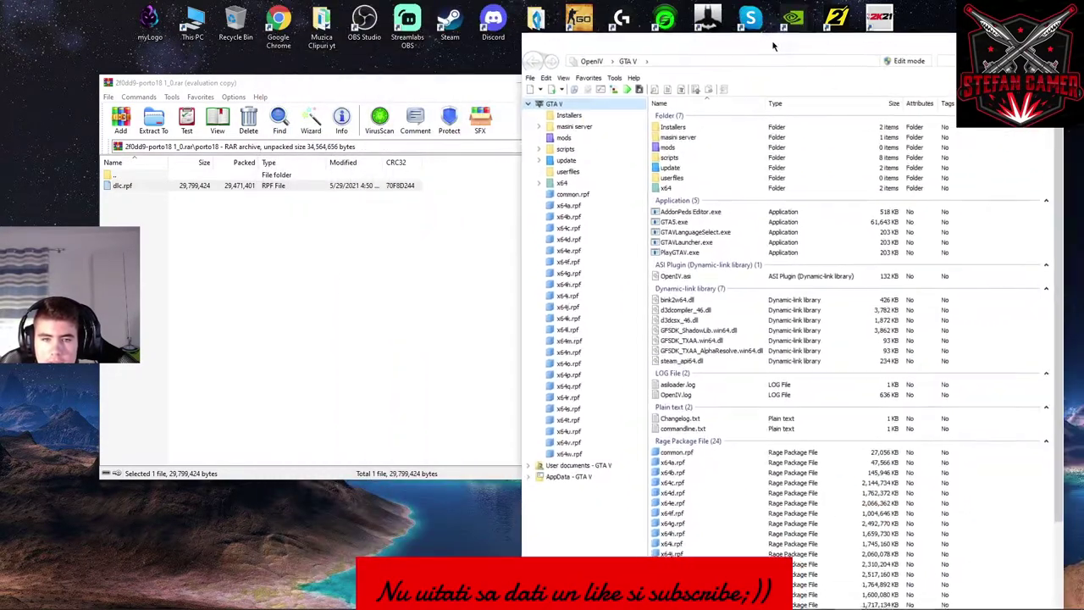
Load dlc.rpf from the WinRAR archive into OpenIV and open its contents.
drag(129, 186, 405, 320)
drag(596, 540, 581, 506)
click(731, 382)
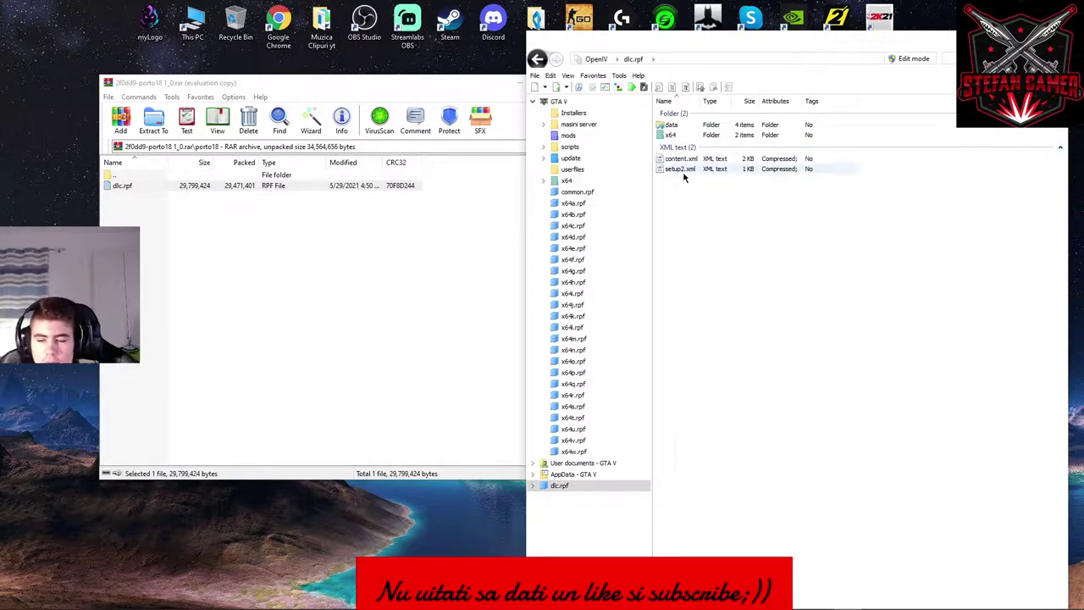
Minimize the archive window and create a desktop folder named Portofino.
click(518, 83)
right_click(125, 120)
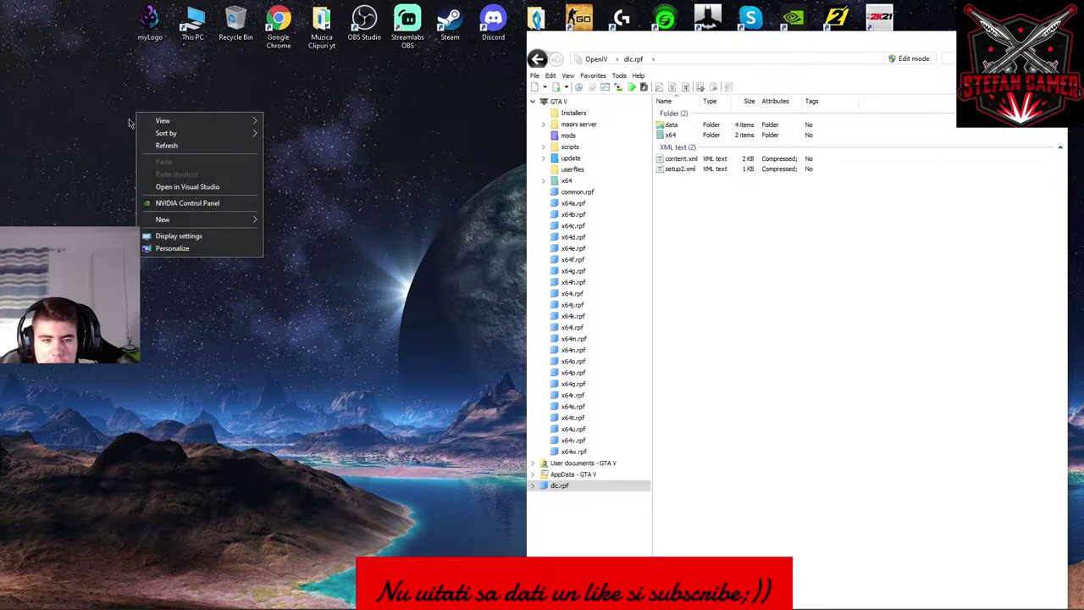
mouse_move(236, 223)
click(286, 220)
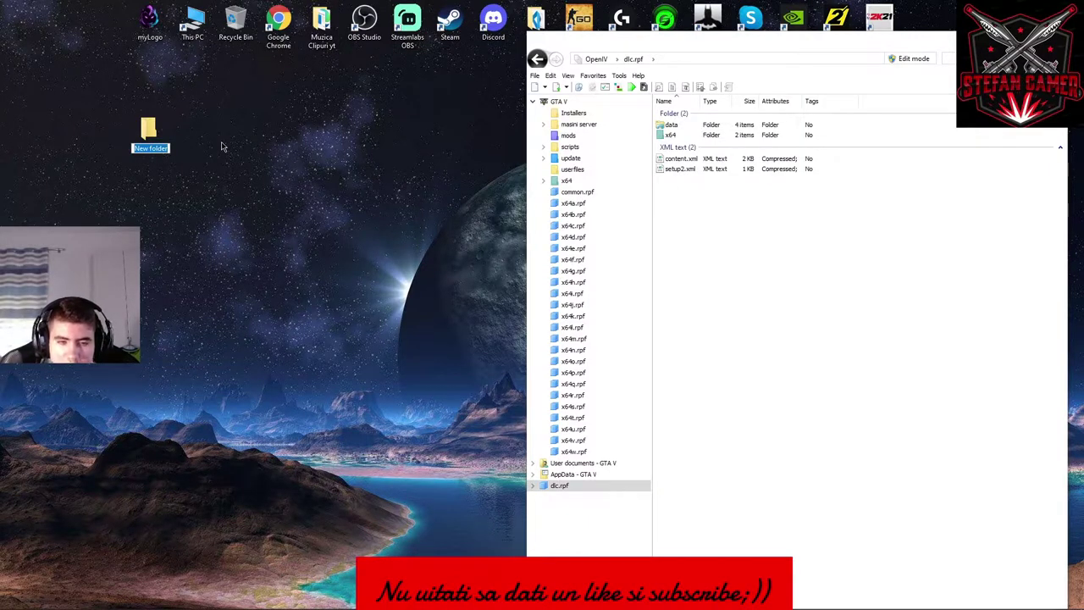
text(Portofino)
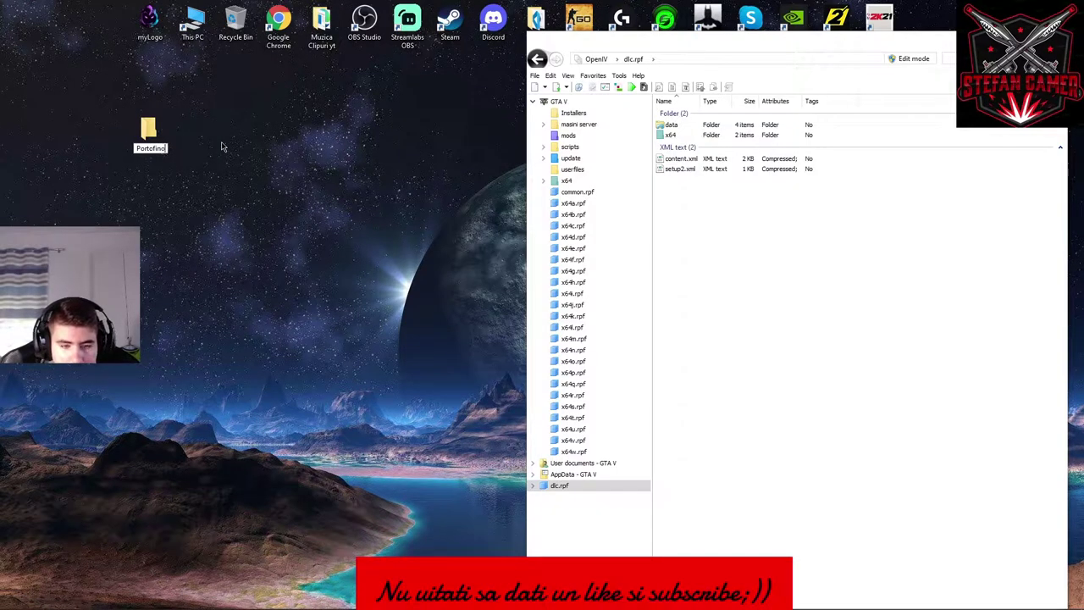
key(Return)
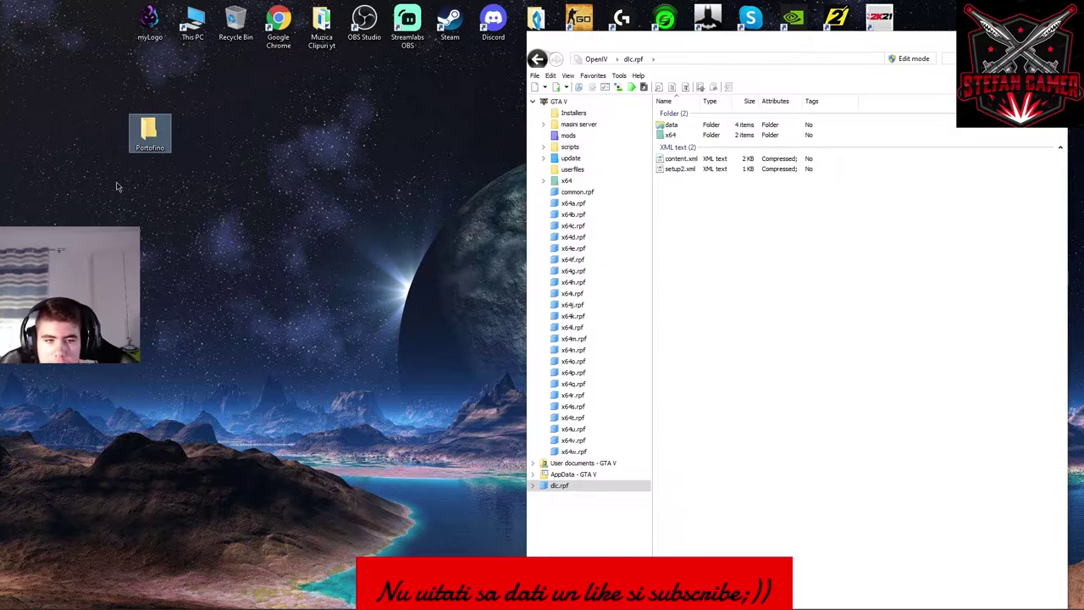
Copy all four meta files from the data folder of dlc.rpf into the Portofino folder and check them there.
click(686, 128)
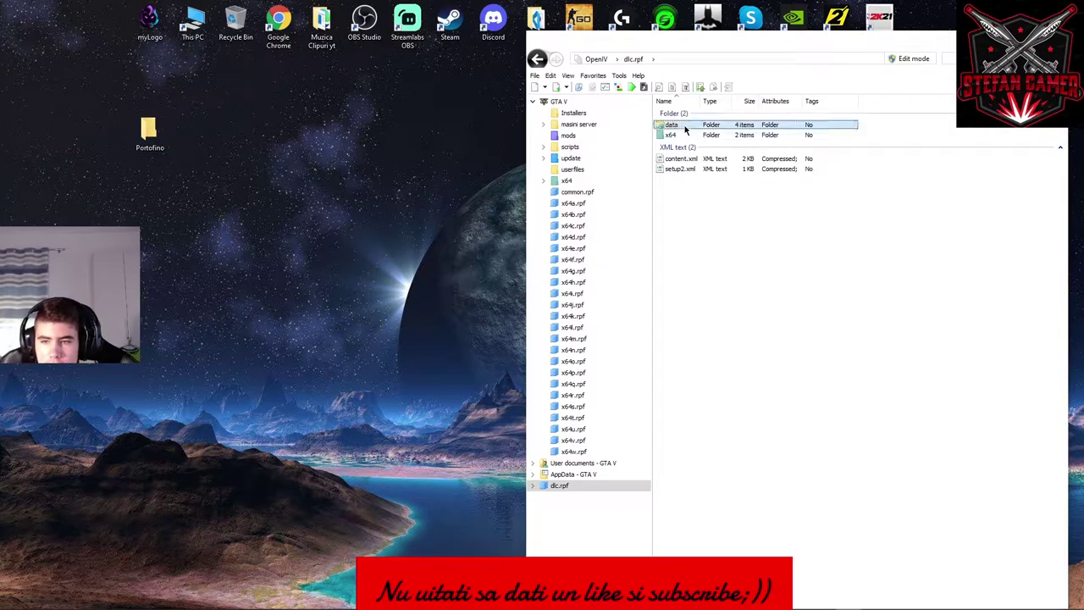
double_click(686, 128)
drag(694, 174, 688, 120)
drag(167, 138, 149, 133)
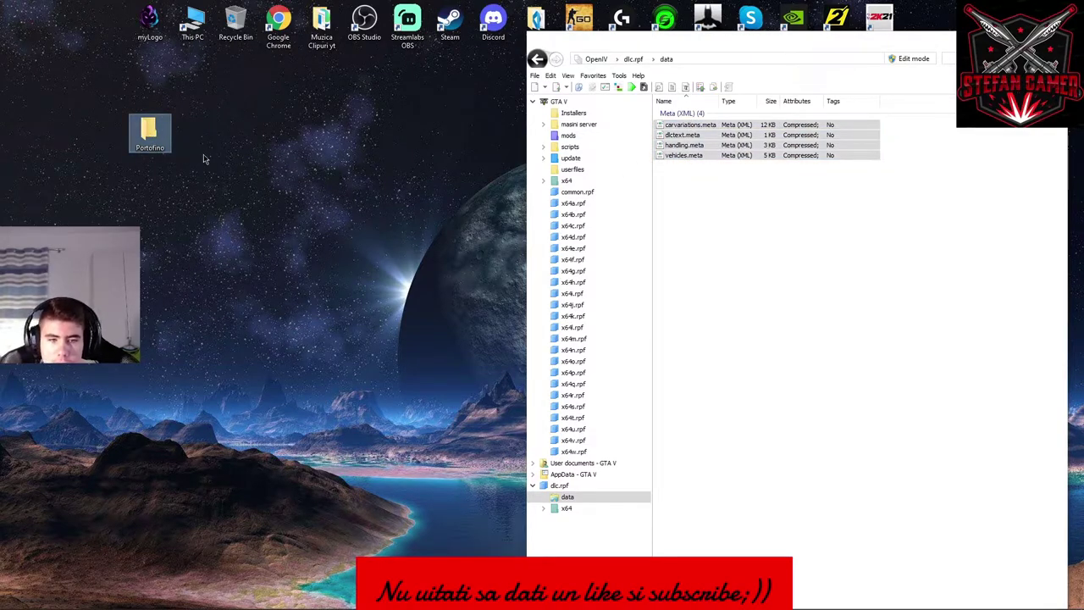
double_click(153, 136)
drag(322, 415, 282, 376)
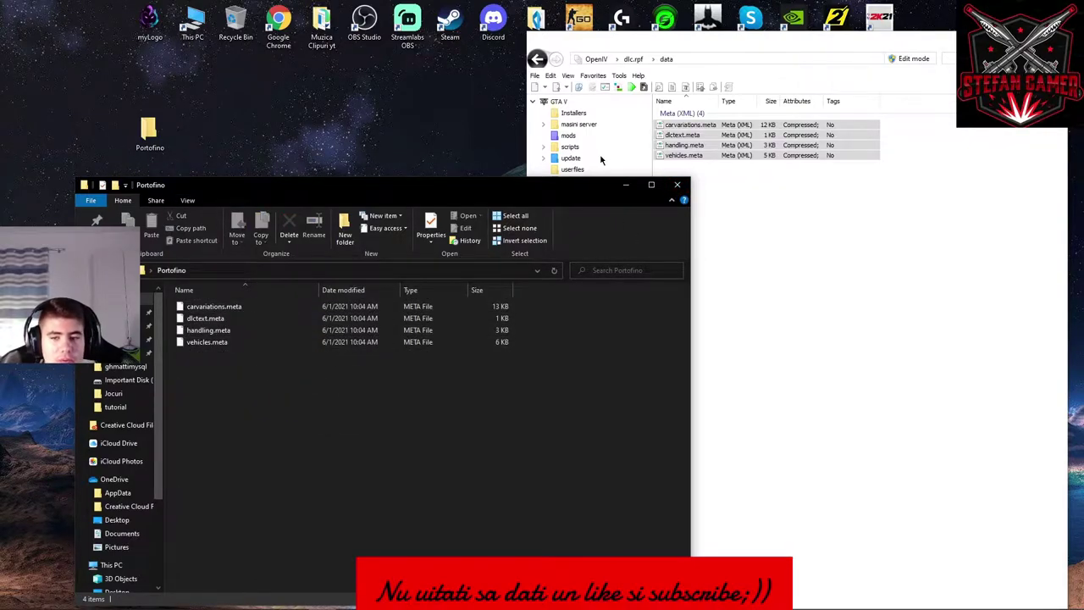
click(625, 185)
Create a second folder on the desktop named stream.
right_click(231, 150)
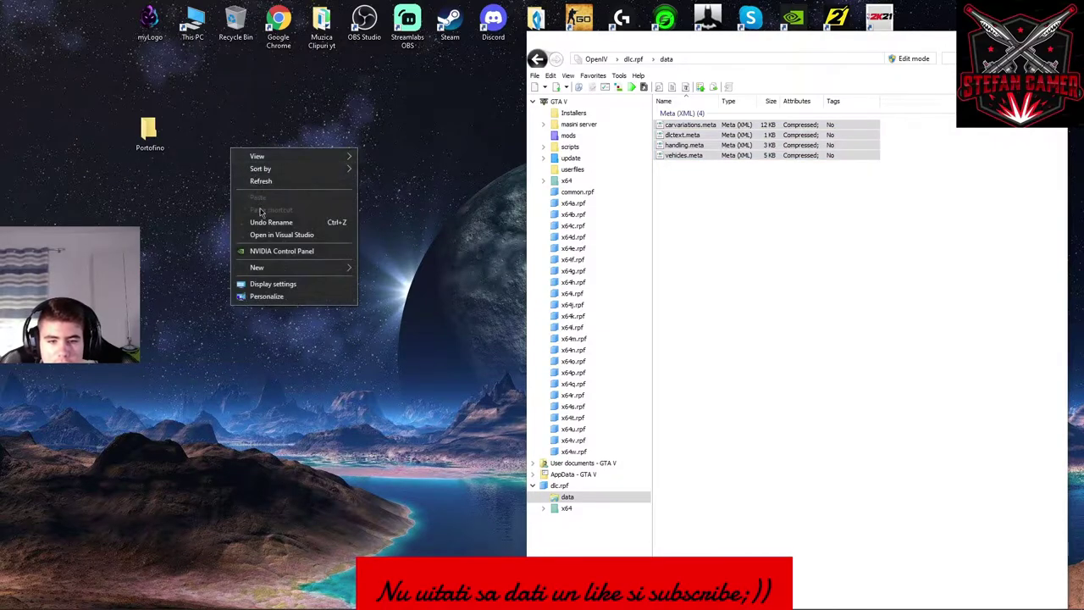
mouse_move(256, 267)
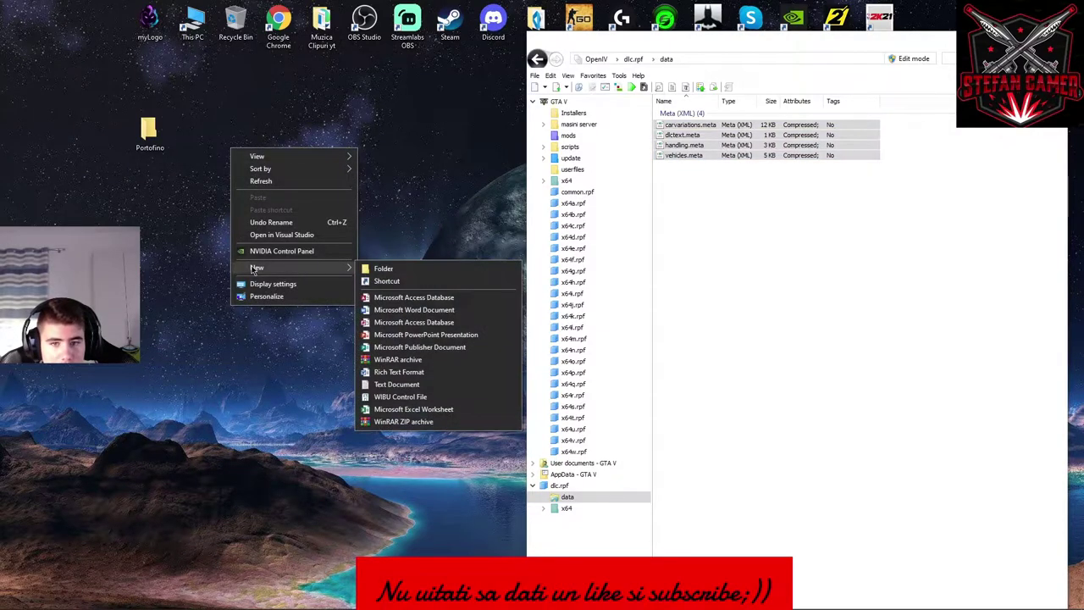
click(391, 271)
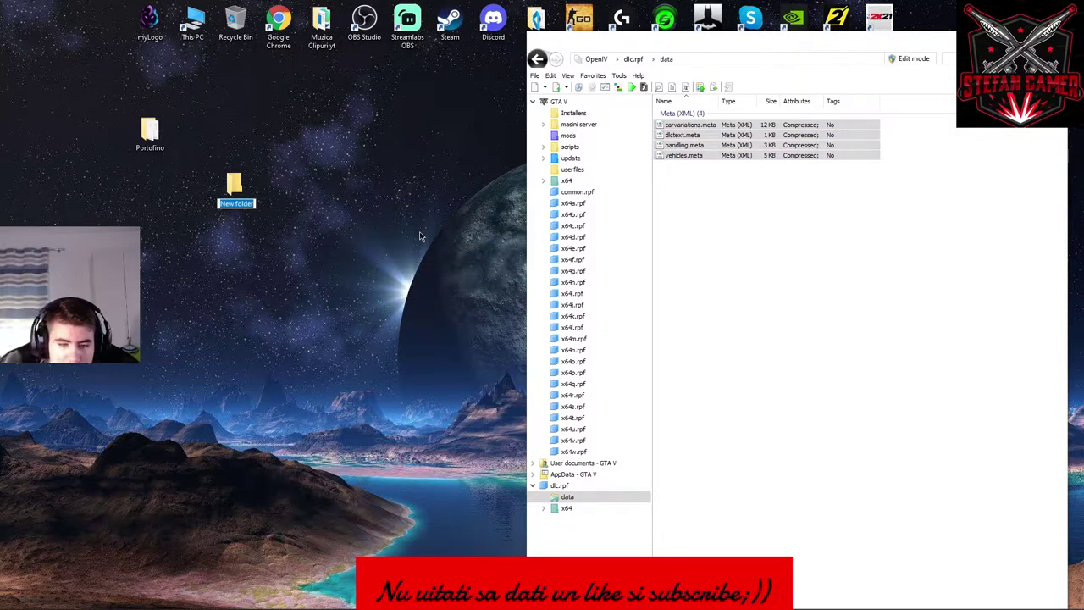
text(stream)
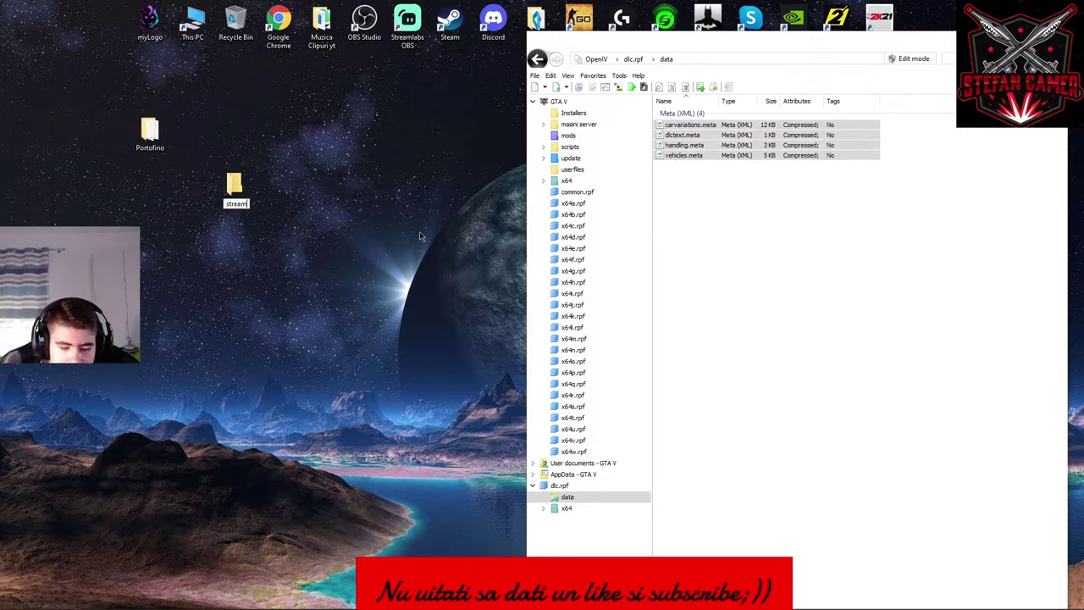
key(Return)
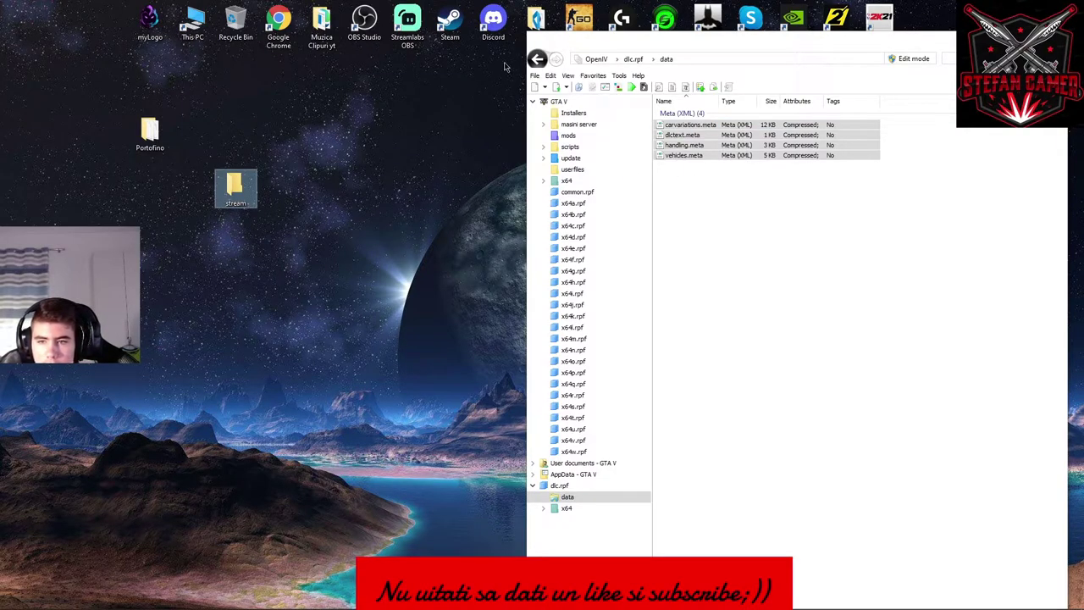
Copy all four files from vehicles.rpf in the x64 folder of dlc.rpf into the desktop stream folder.
click(544, 62)
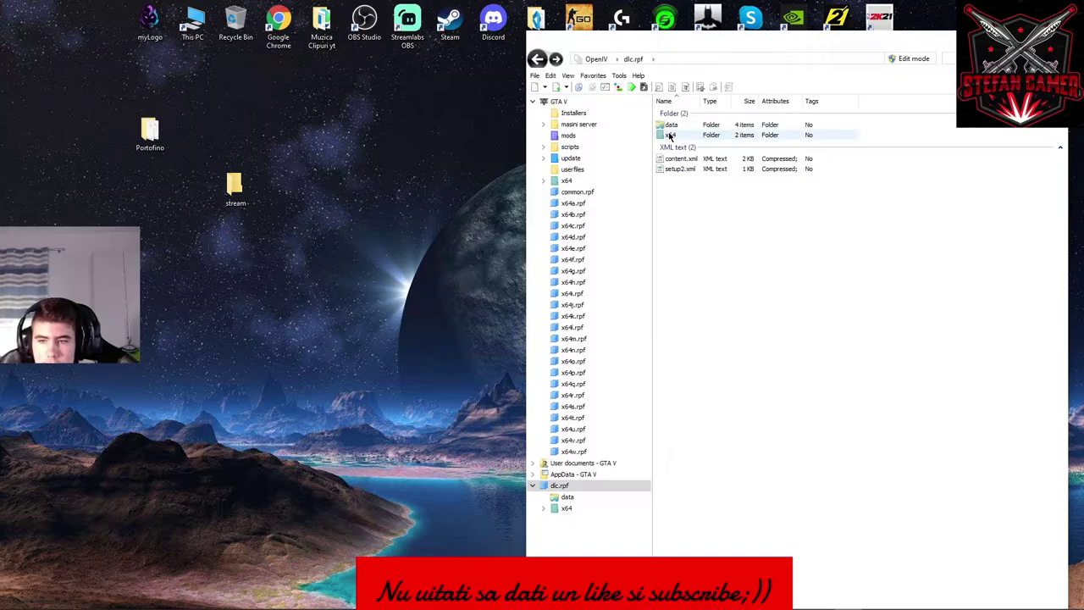
double_click(670, 136)
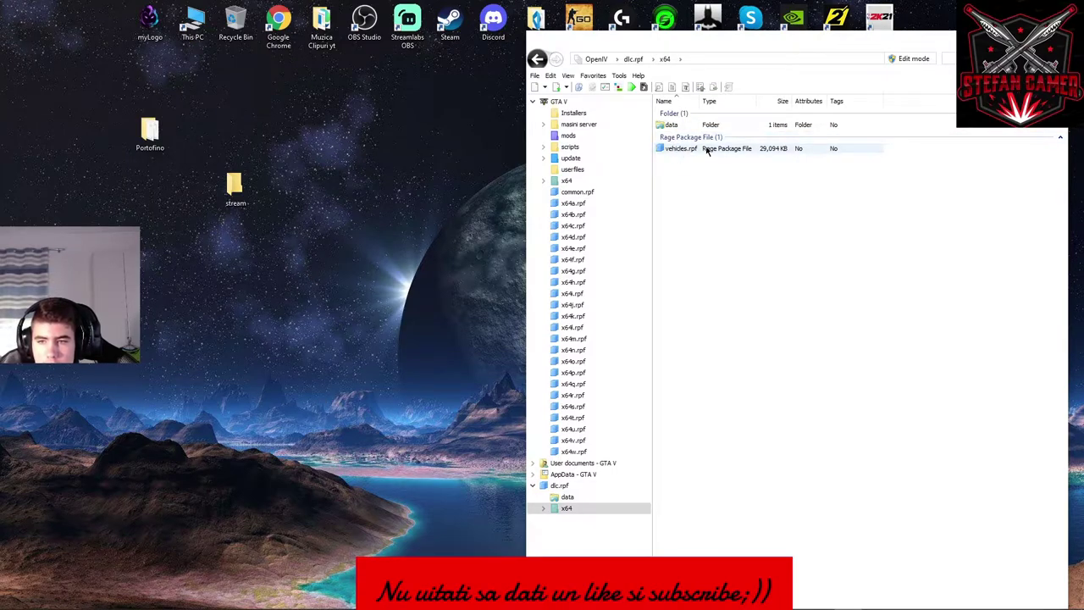
double_click(682, 149)
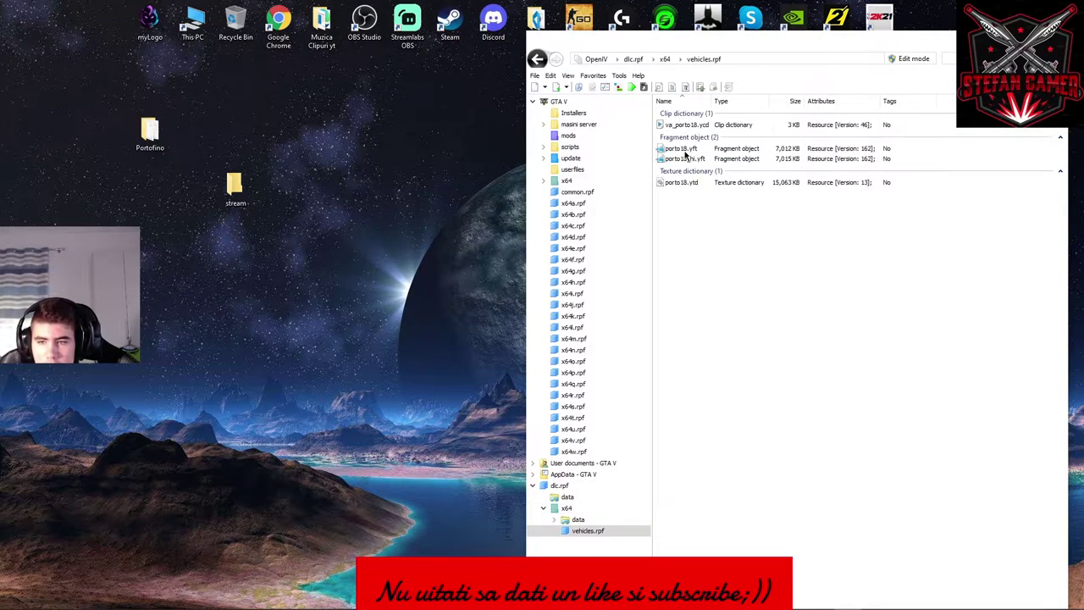
drag(814, 274, 721, 115)
drag(769, 249, 771, 251)
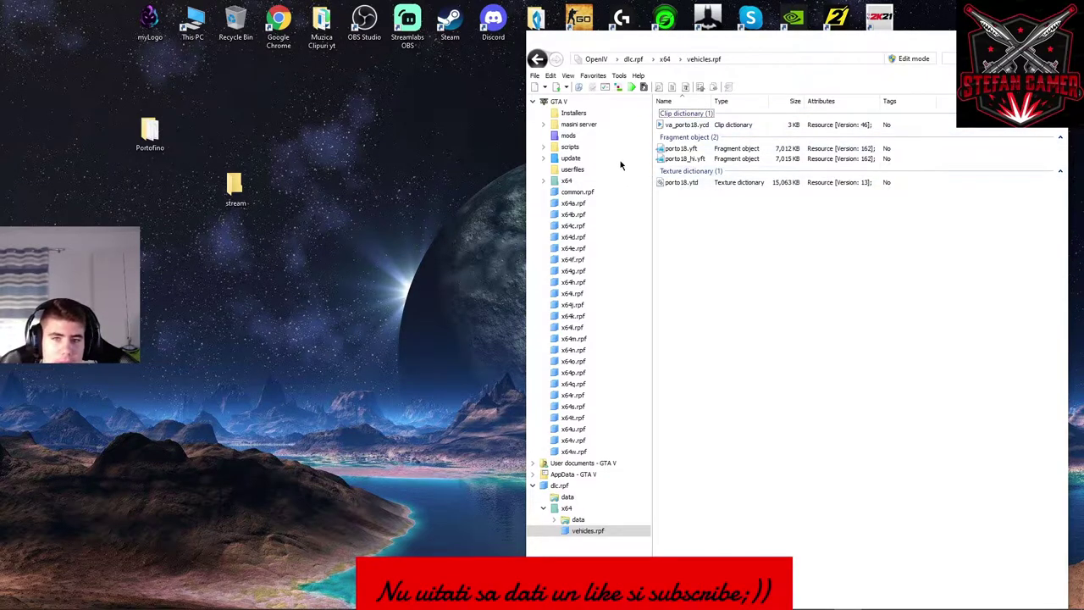
drag(725, 257, 712, 113)
drag(801, 267, 739, 124)
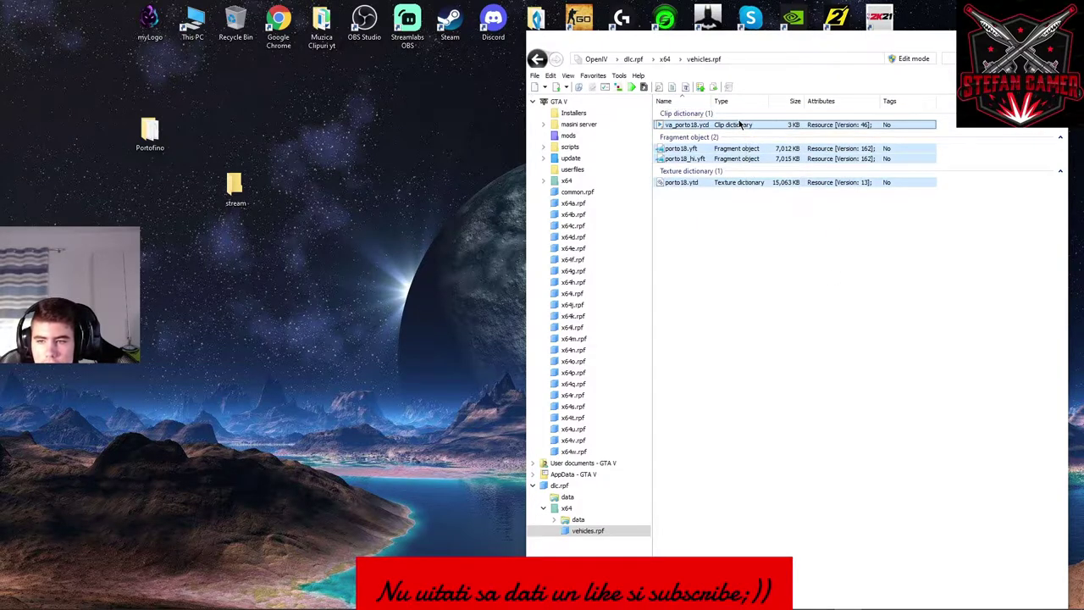
drag(291, 208, 232, 193)
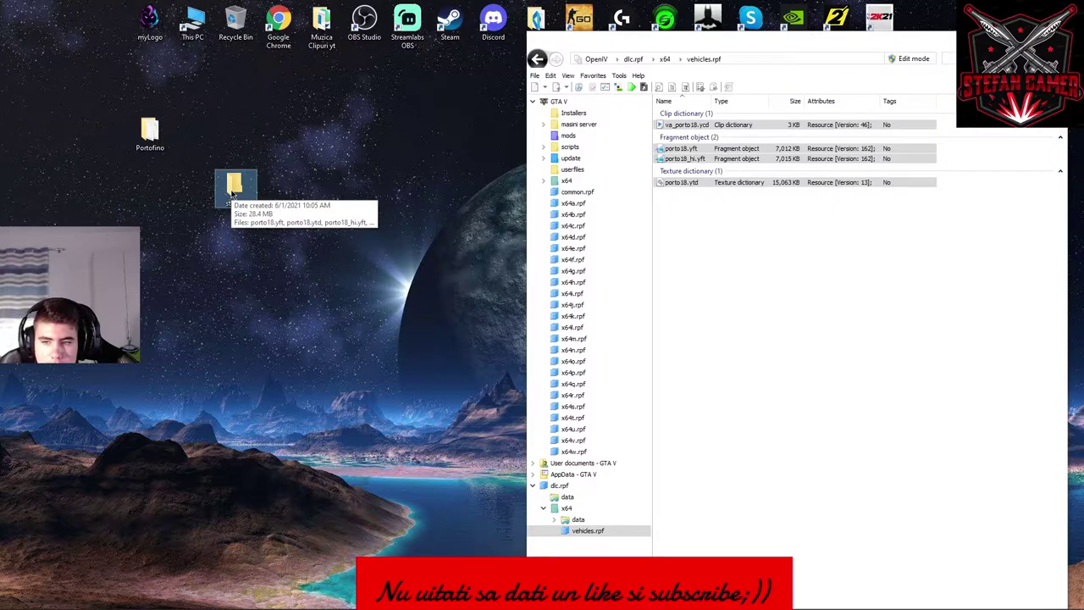
Check the contents of the stream folder, clear the open windows and line the folder up beside Portofino on the desktop.
double_click(234, 189)
drag(265, 242, 236, 233)
click(692, 8)
drag(717, 37, 504, 53)
click(843, 57)
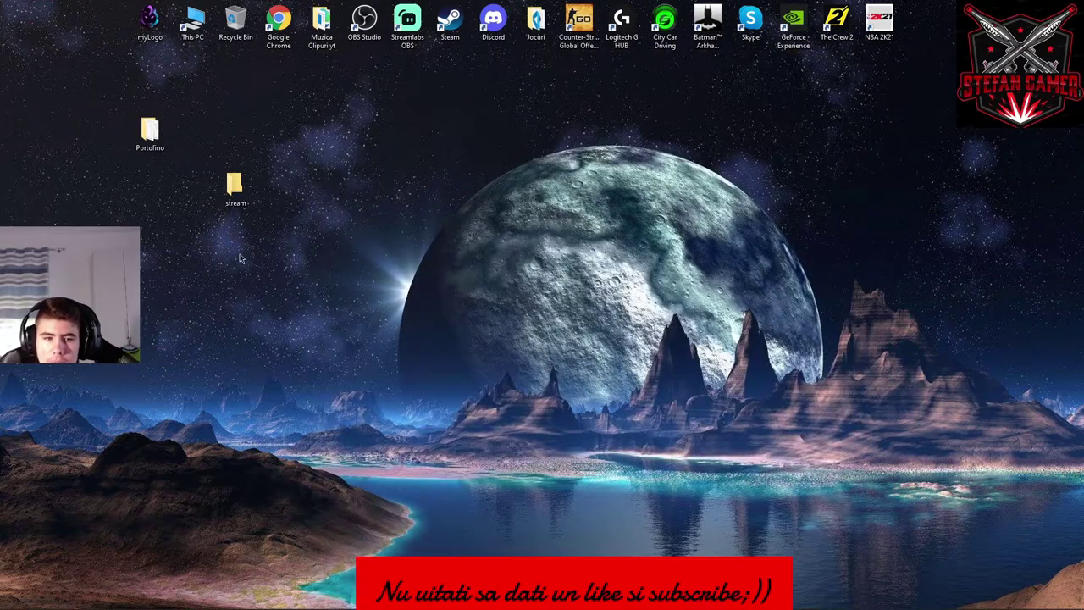
drag(234, 188, 234, 133)
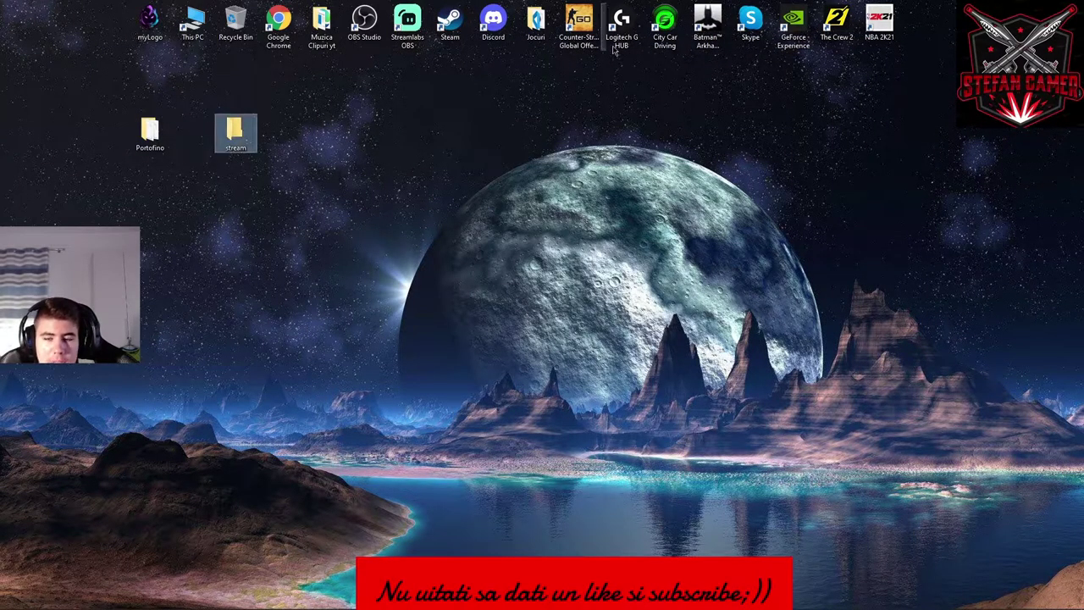
Switch to WinSCP, open the server's [Masini Showroom]/[altele] folder under resources and check the file layout of razerx3.
click(529, 21)
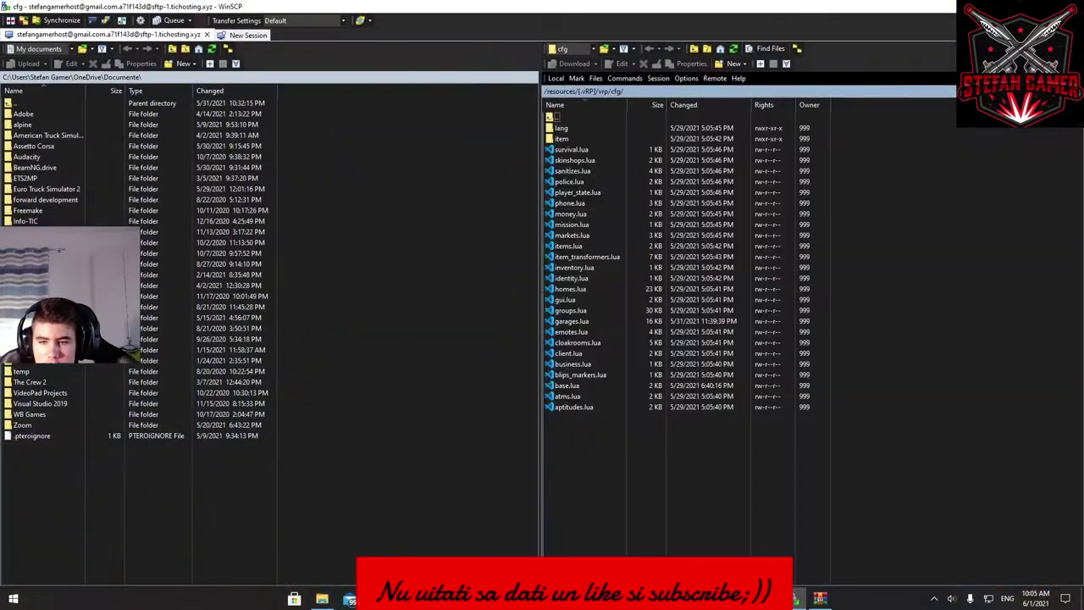
double_click(556, 117)
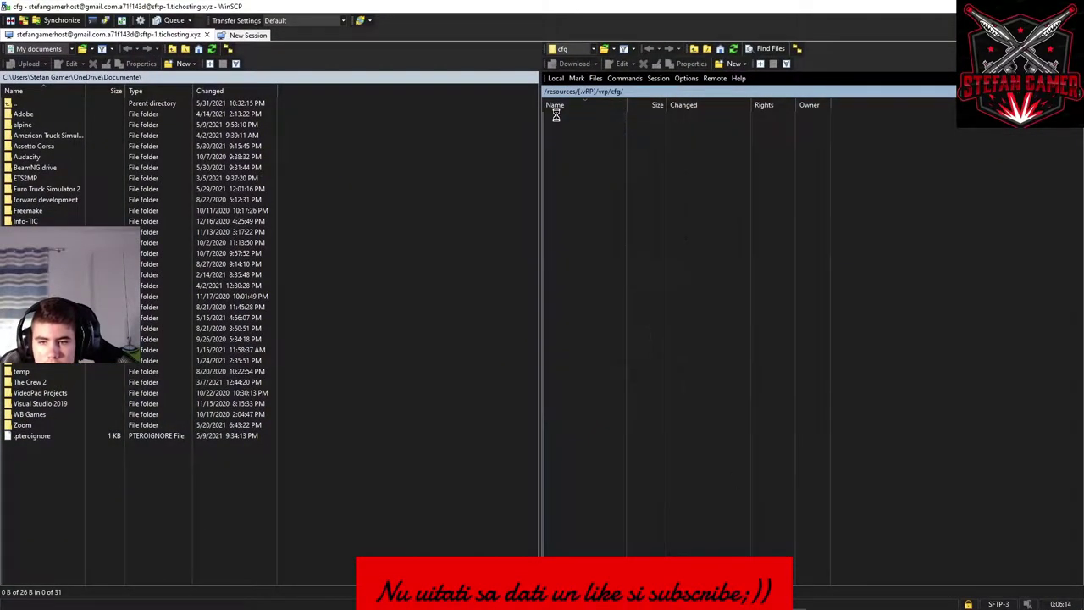
double_click(556, 117)
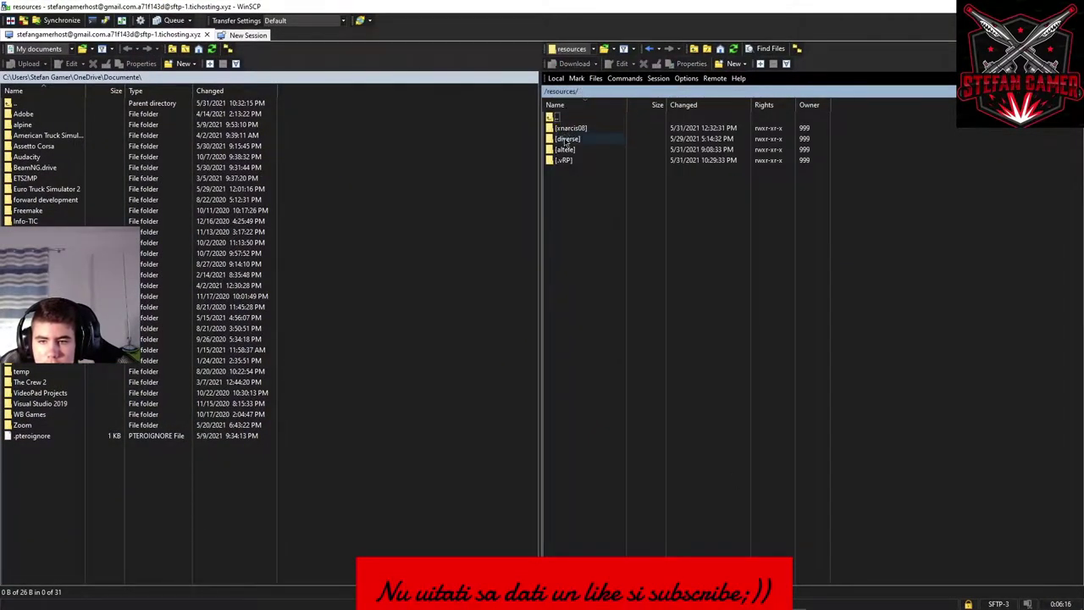
double_click(572, 137)
double_click(578, 161)
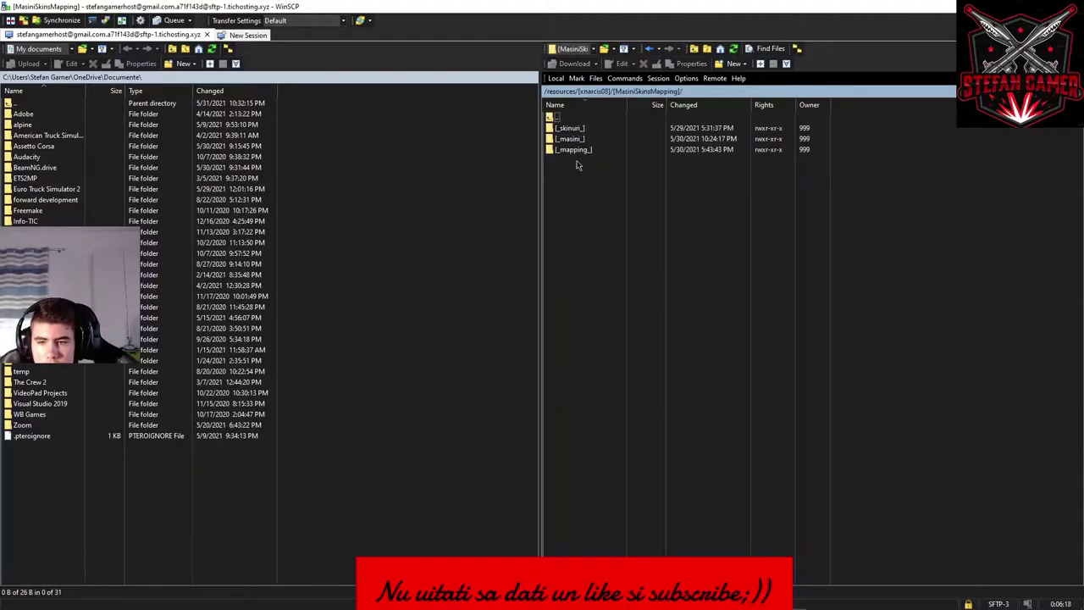
double_click(580, 149)
double_click(583, 151)
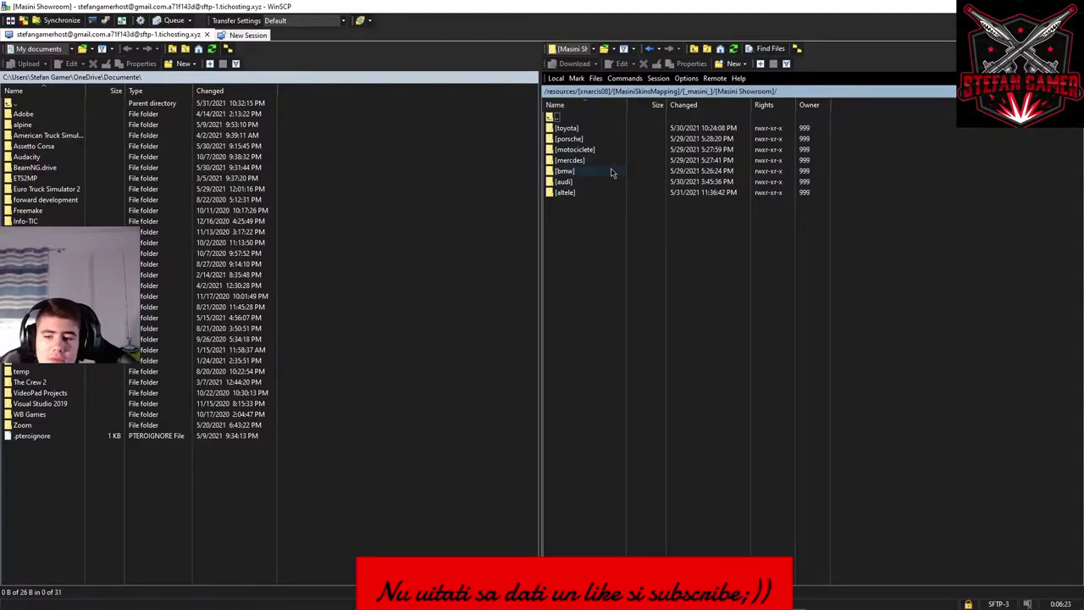
double_click(565, 193)
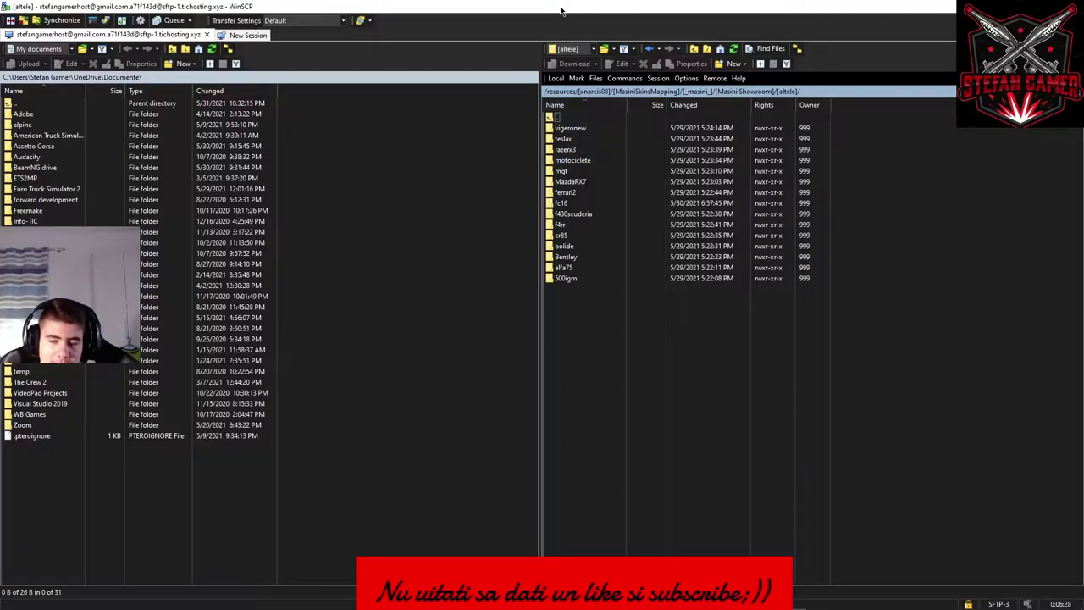
double_click(573, 150)
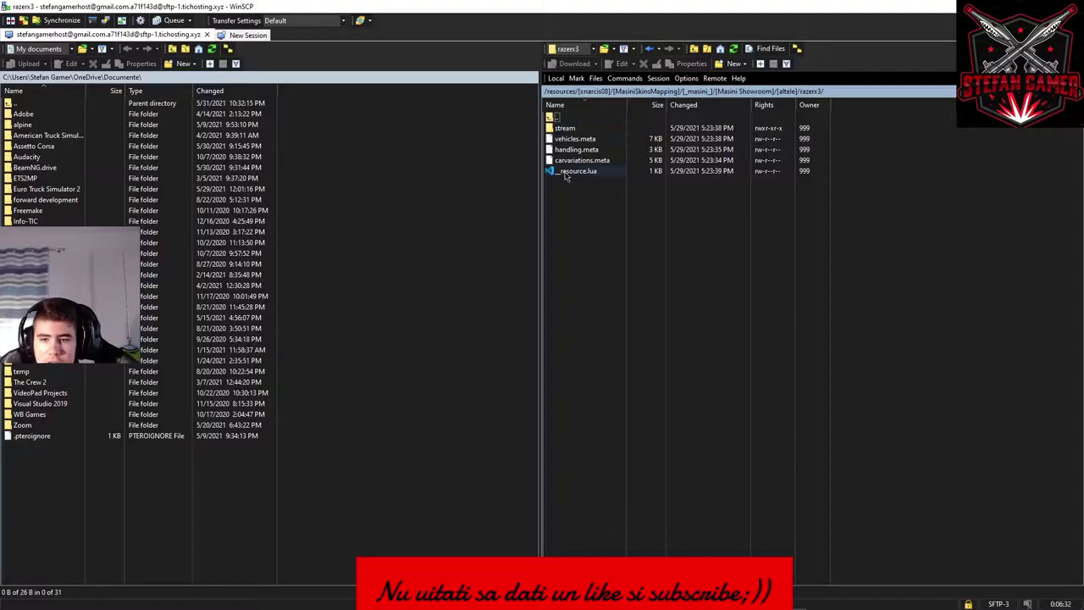
double_click(555, 119)
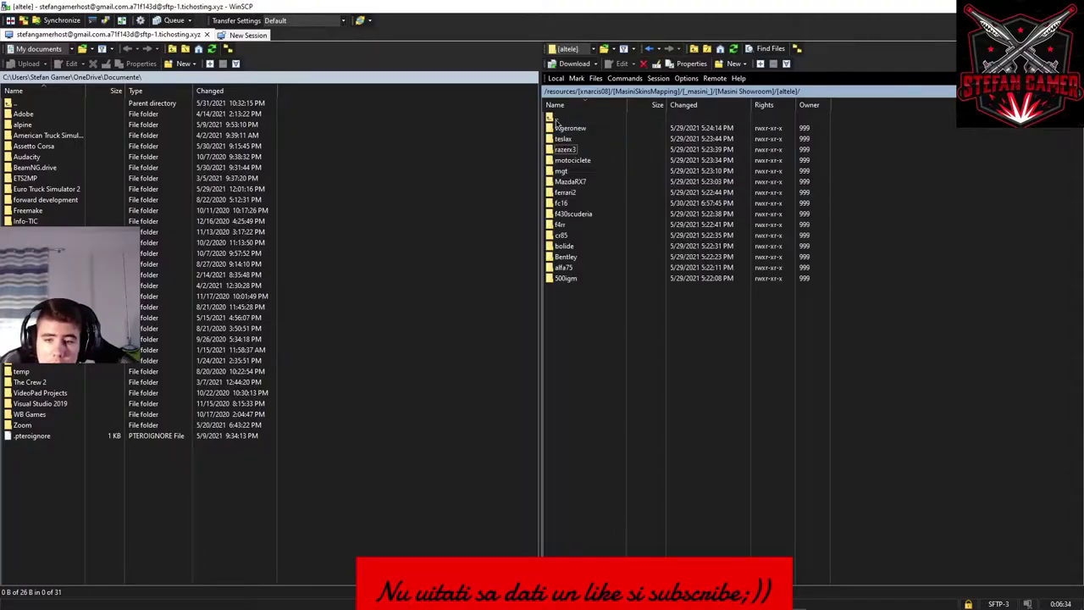
Upload the desktop Portofino folder into [altele] on the server and the stream folder into that uploaded Portofino folder.
double_click(566, 10)
scroll(723, 309, down, 2)
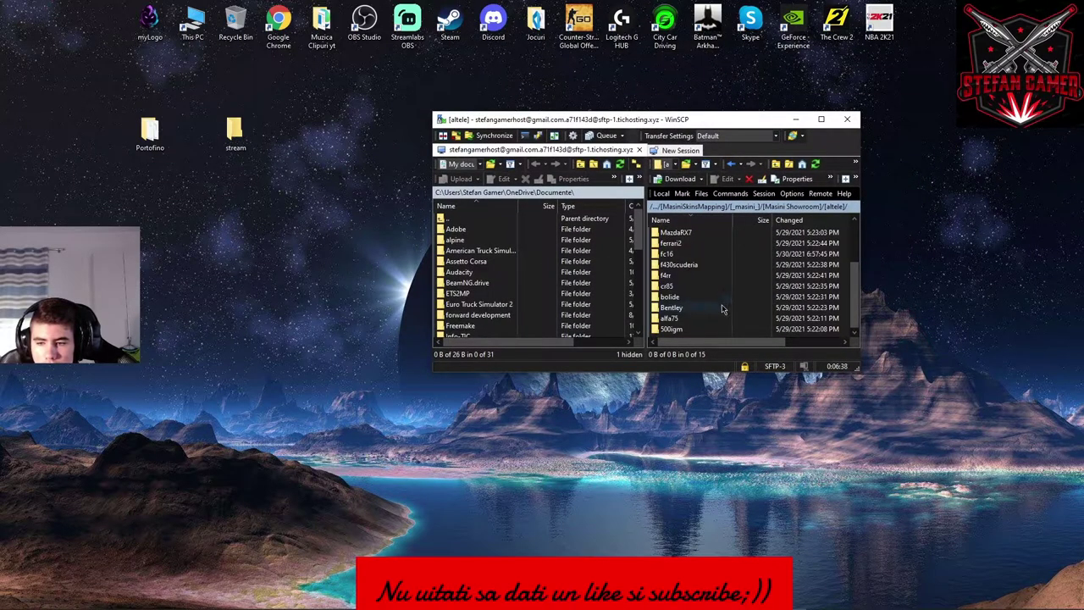
drag(642, 373, 642, 465)
drag(148, 135, 665, 412)
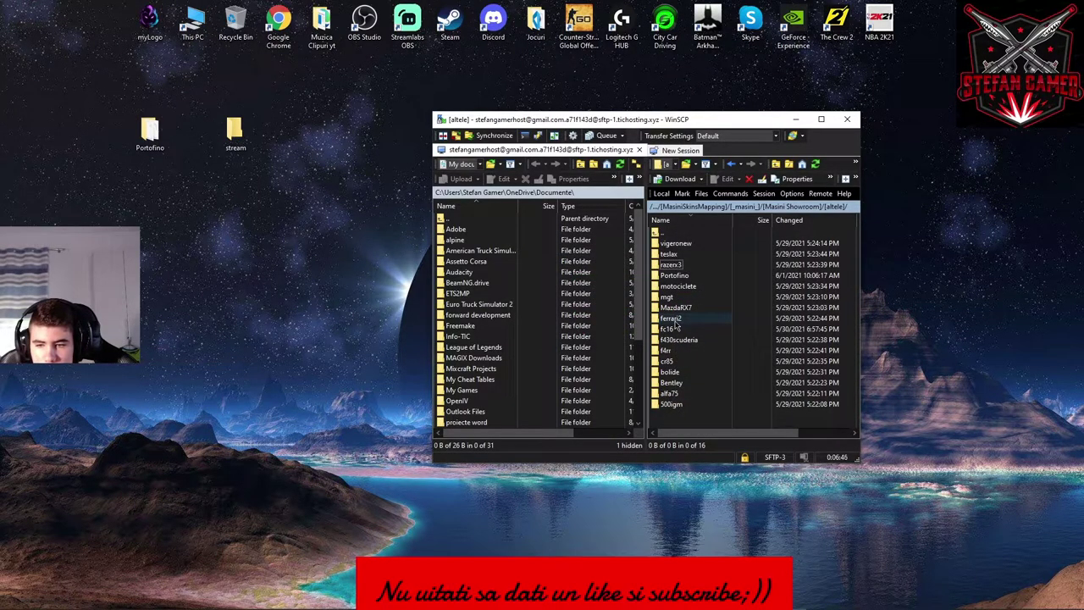
double_click(674, 275)
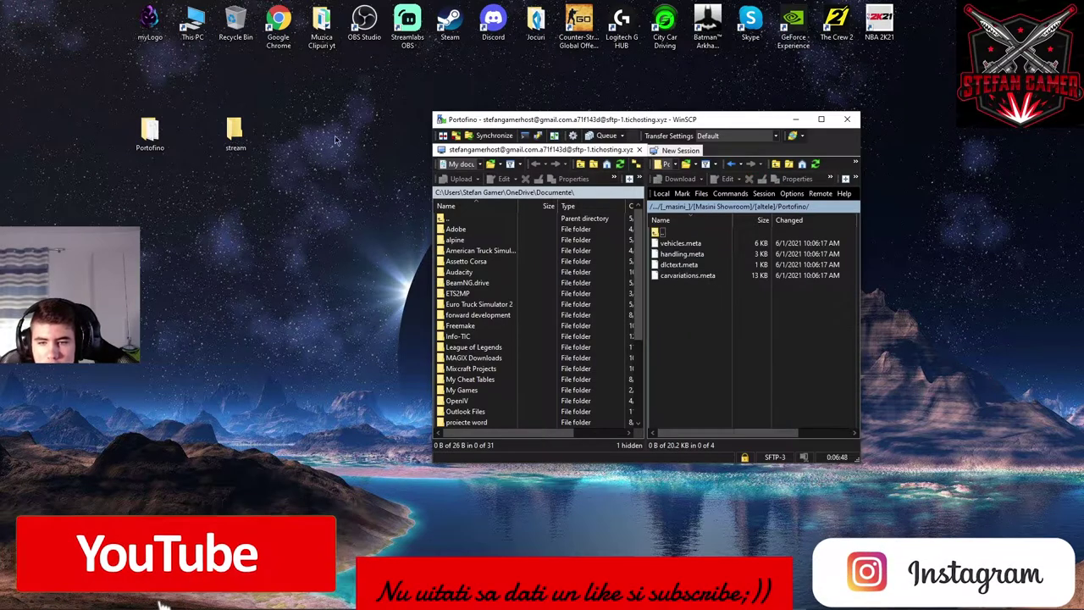
drag(233, 140, 679, 328)
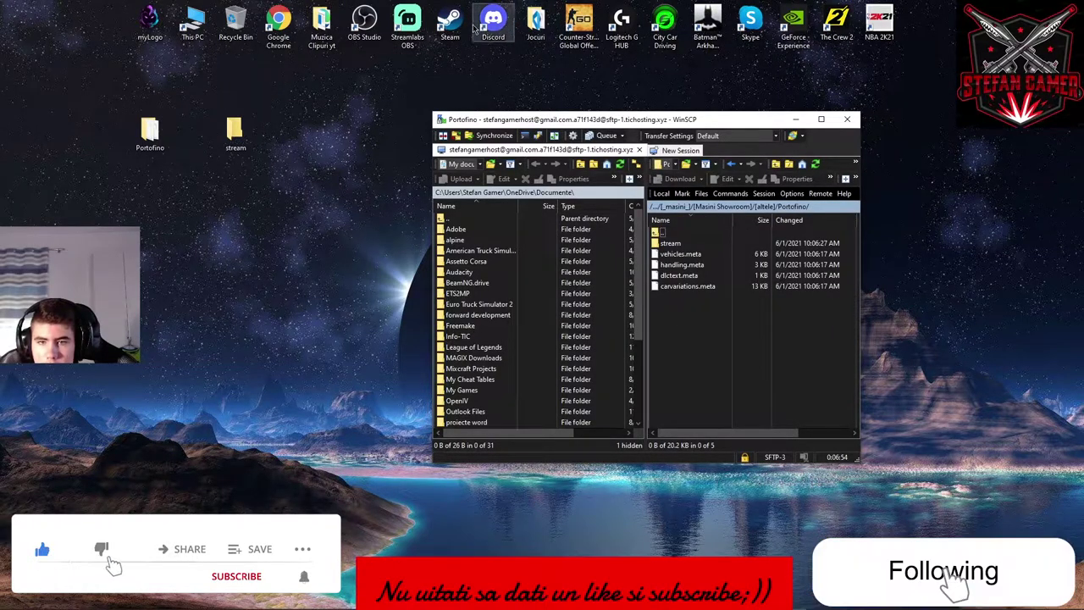
Upload the __resource.lua file into the server's Portofino folder alongside the meta files.
double_click(531, 24)
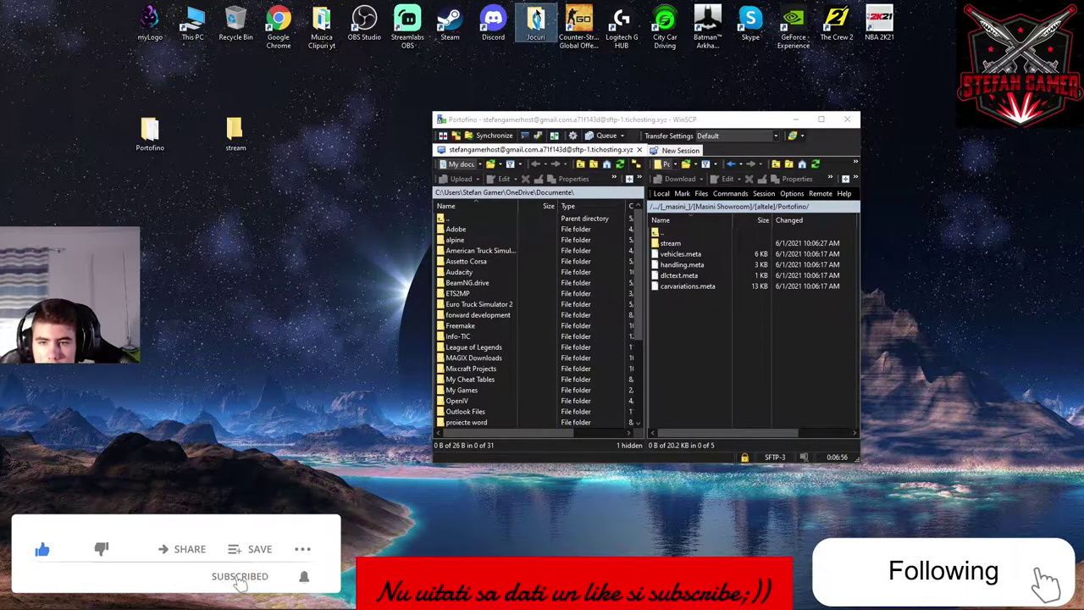
scroll(254, 246, down, 5)
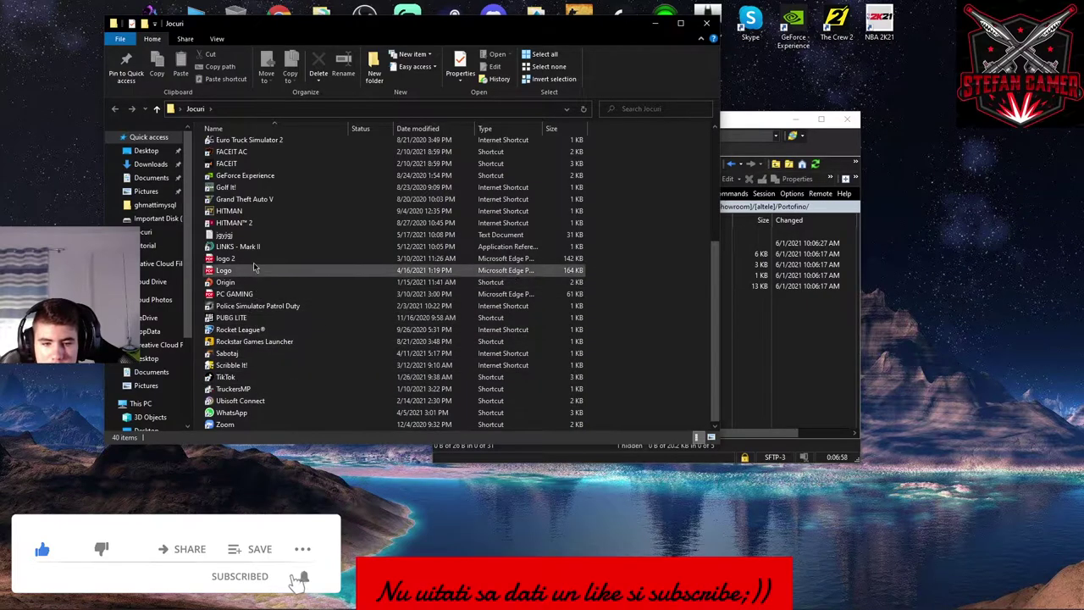
scroll(254, 254, up, 4)
scroll(254, 246, up, 1)
drag(237, 201, 668, 326)
click(704, 24)
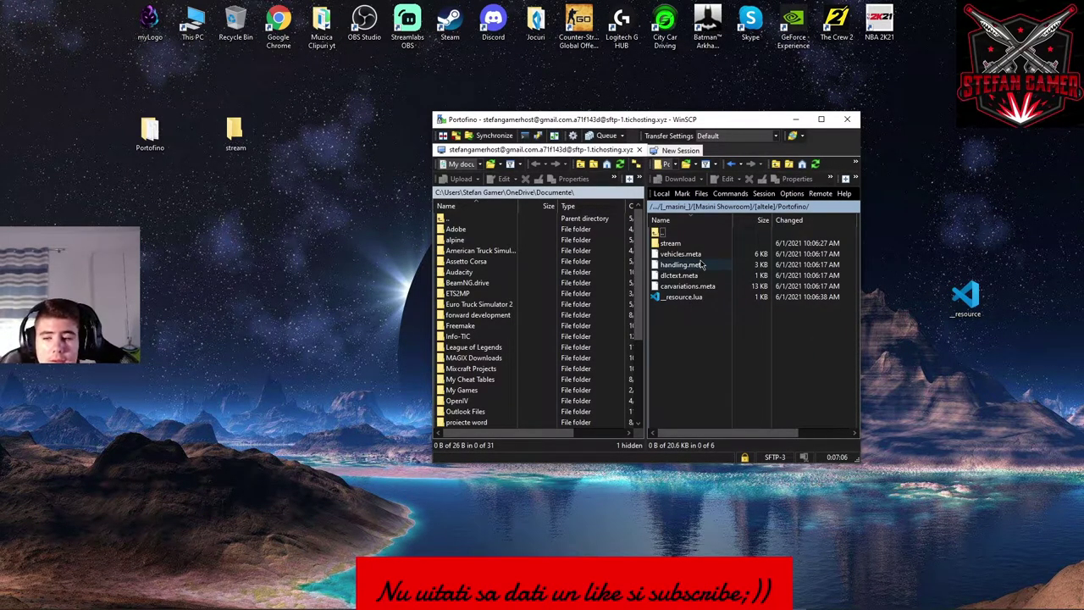
Move the Portofino and stream folders together to a free spot on the desktop and maximize the WinSCP window.
drag(247, 317, 62, 100)
drag(133, 144, 47, 90)
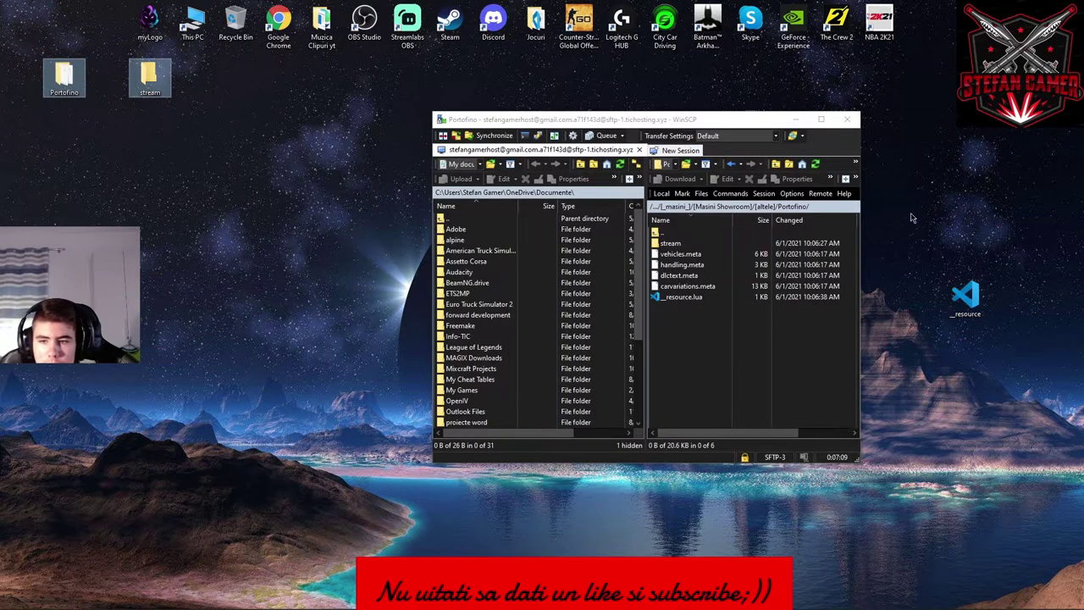
click(820, 119)
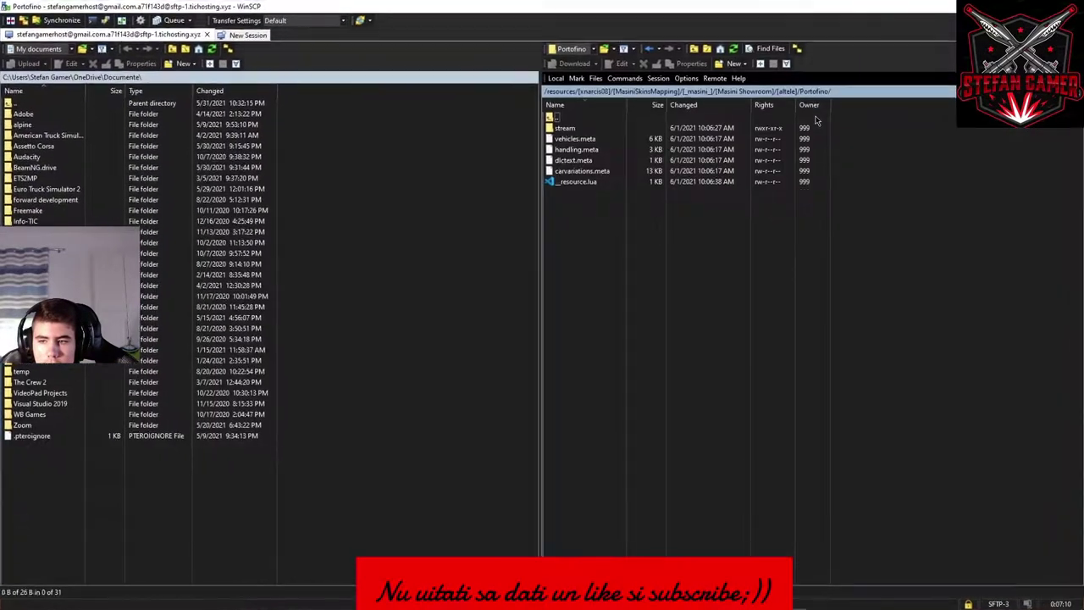
Return to the server's resources folder and open vrp_showroom inside [.vRP].
double_click(551, 117)
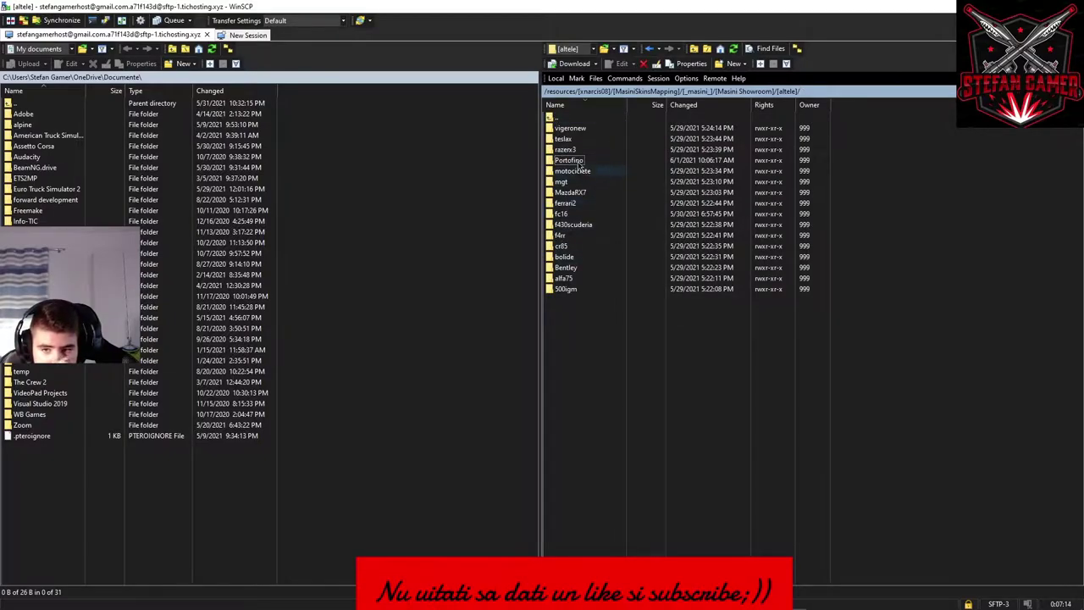
click(551, 119)
click(559, 93)
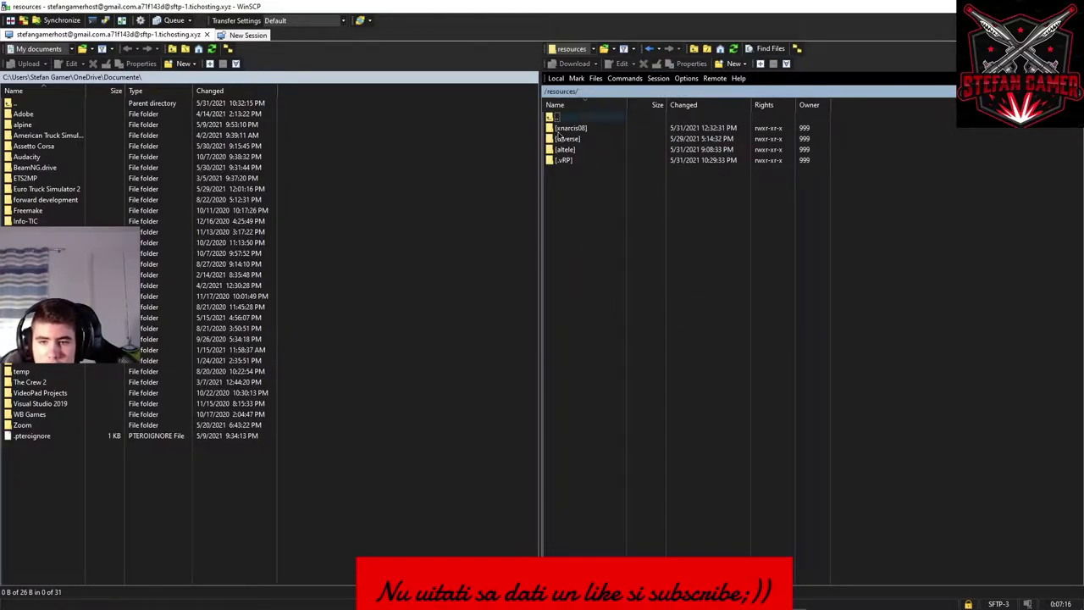
double_click(551, 117)
double_click(565, 127)
double_click(563, 160)
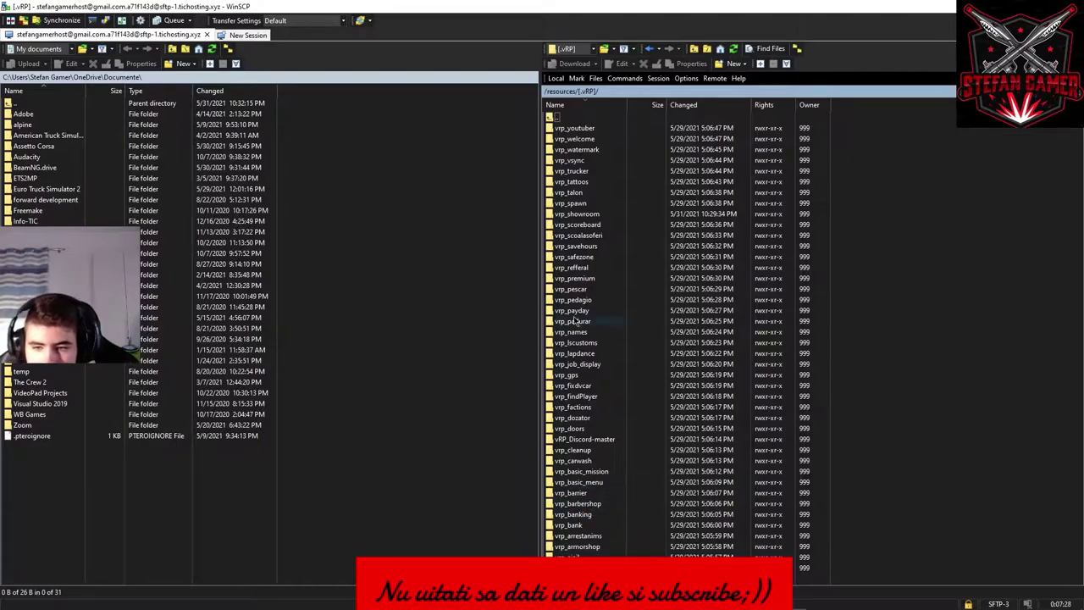
double_click(591, 213)
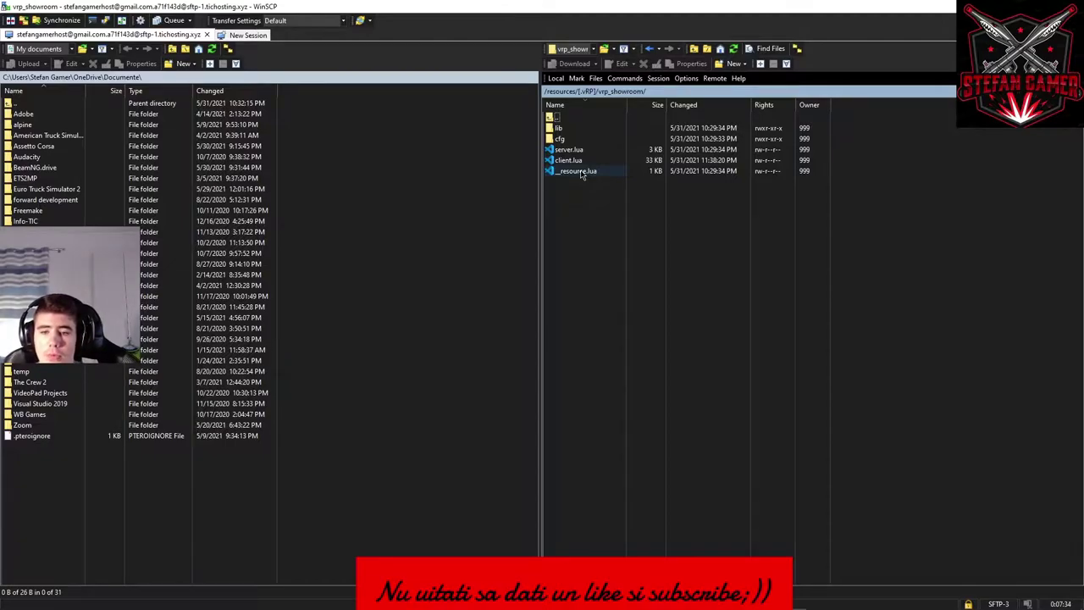
Open showroom.lua from the cfg folder of vrp_showroom and go to the Altele car list at its end.
double_click(560, 139)
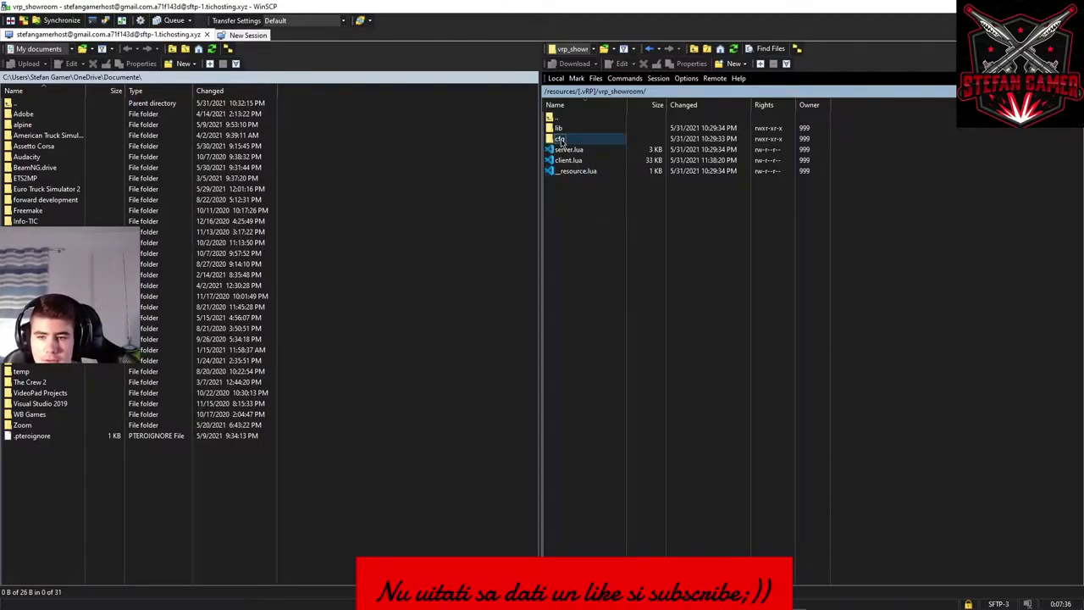
double_click(562, 131)
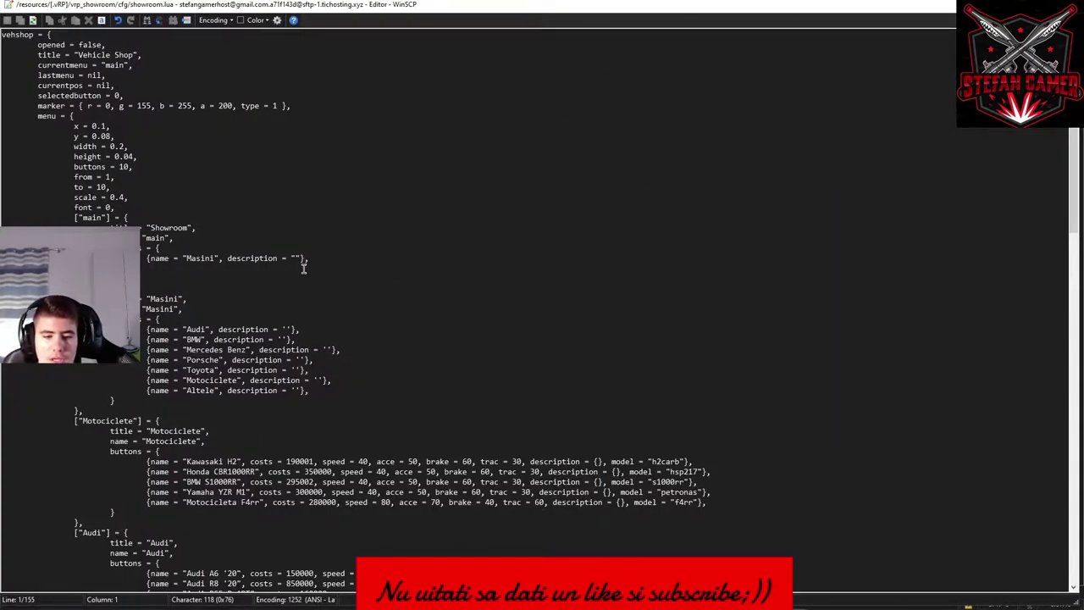
scroll(229, 338, down, 1)
scroll(249, 387, down, 15)
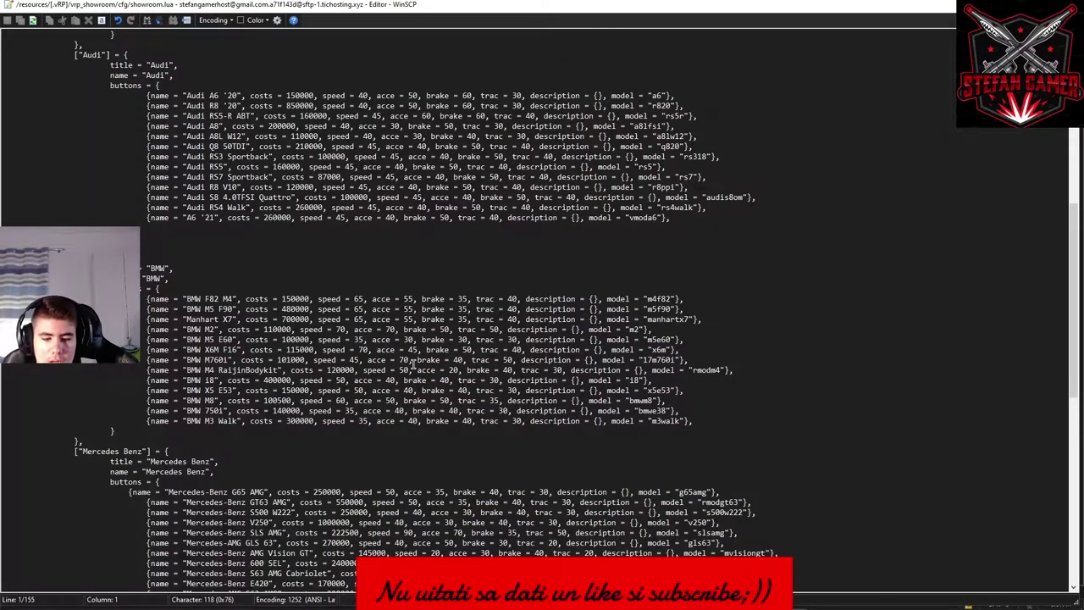
scroll(412, 364, down, 3)
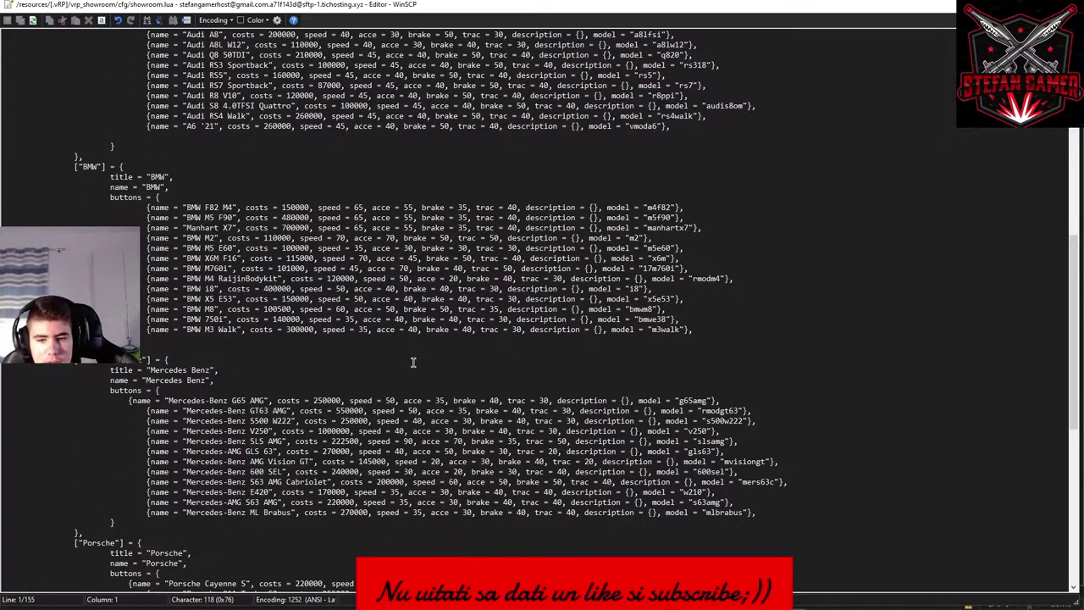
scroll(413, 362, down, 4)
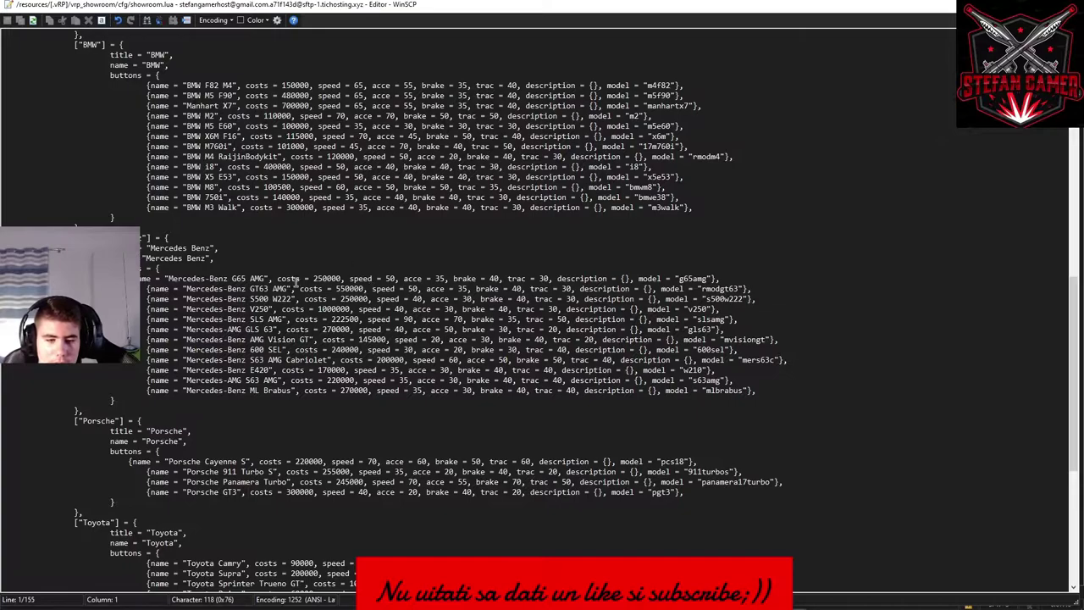
scroll(265, 273, down, 4)
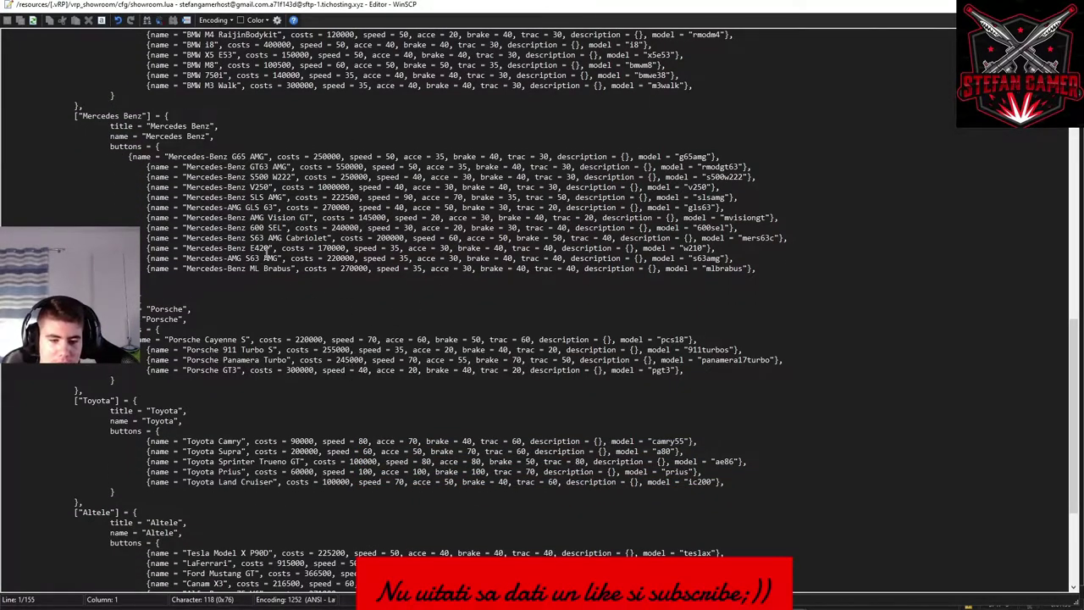
scroll(267, 252, down, 7)
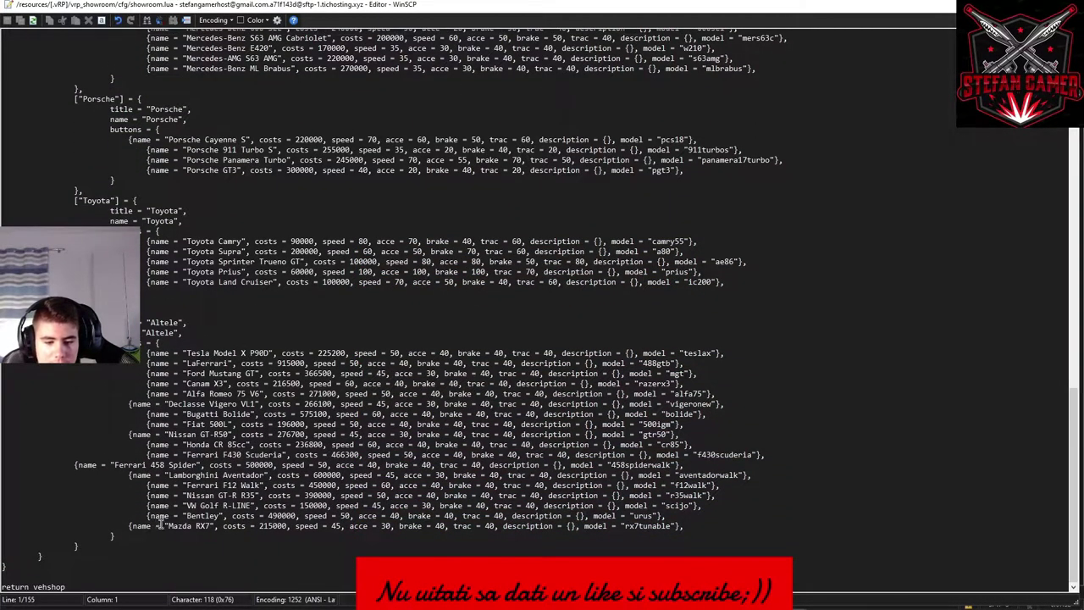
Duplicate the Ford Mustang GT entry onto a new line directly below it in the Altele list.
drag(147, 373, 693, 372)
key(ctrl+c)
click(702, 373)
key(Return)
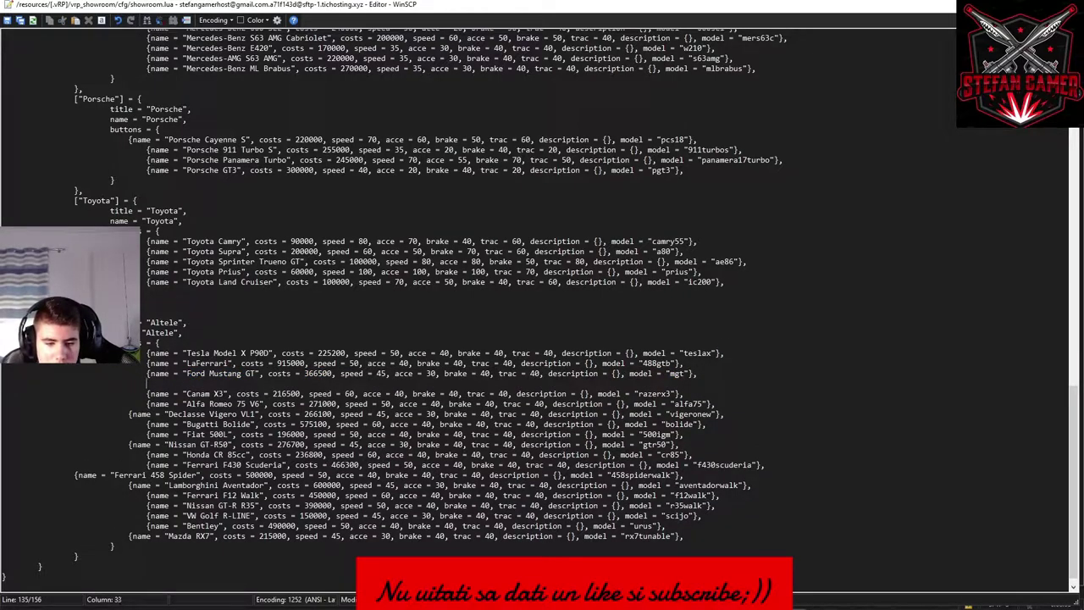
key(ctrl+v)
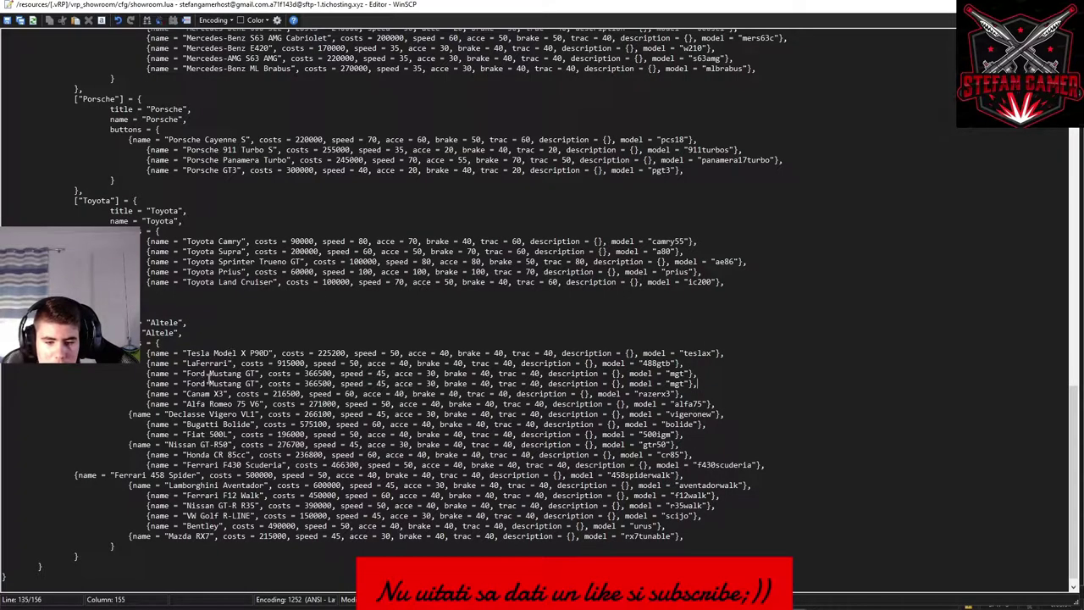
Change the name in the duplicated Ford Mustang GT entry to "Ferrari Portofino".
double_click(209, 380)
click(189, 384)
drag(187, 383, 255, 384)
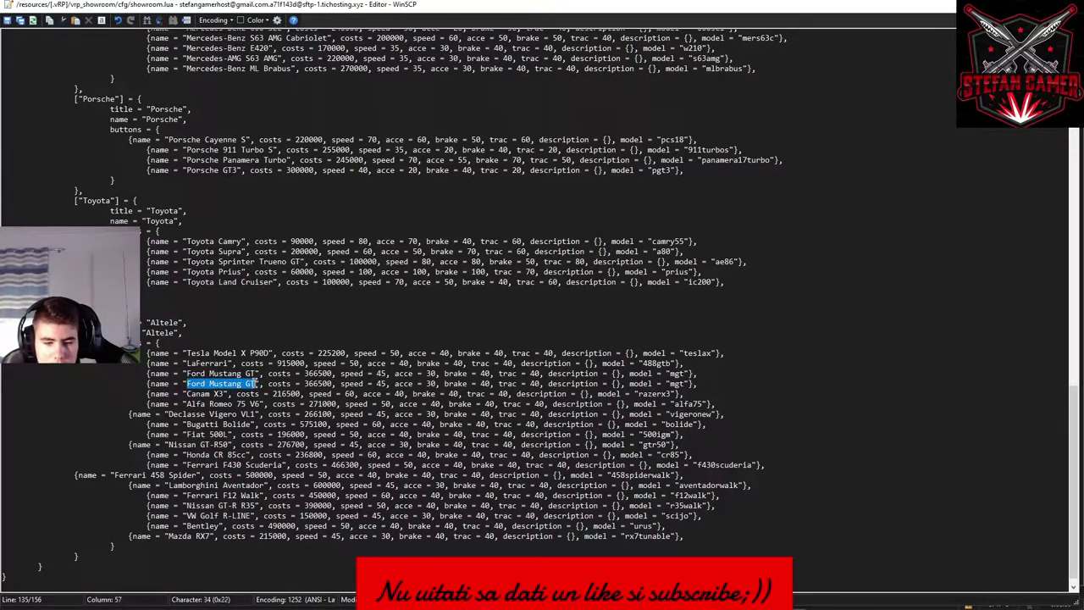
text(Fe)
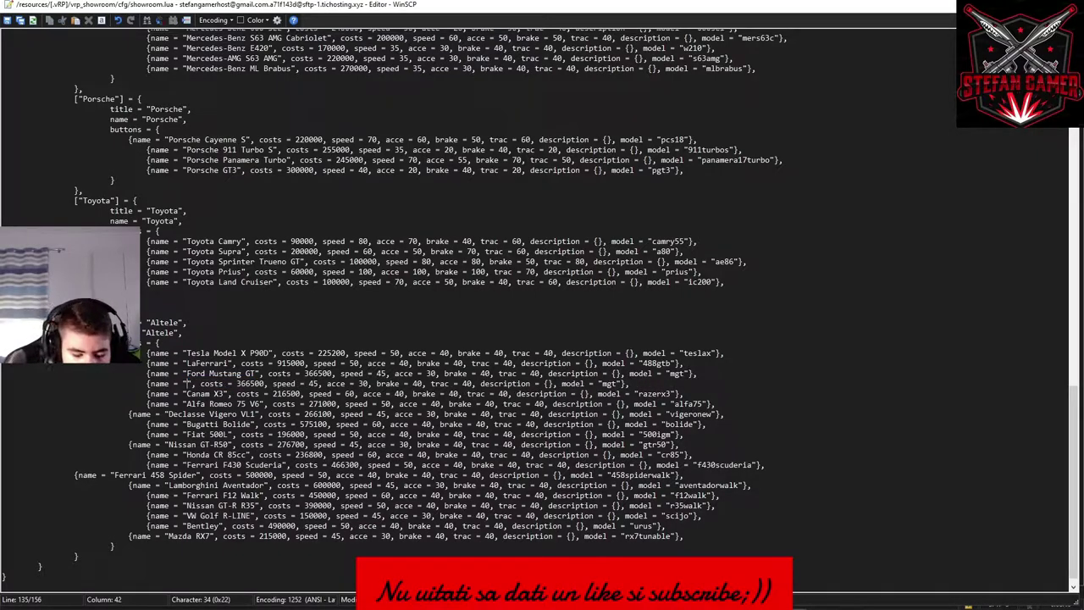
text(rrari)
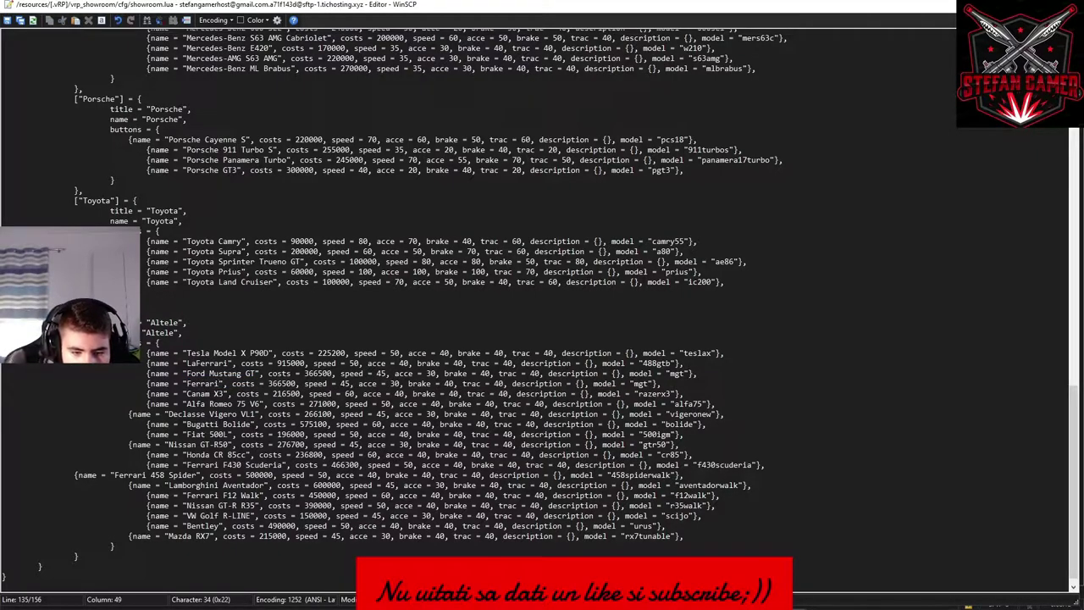
text( Port)
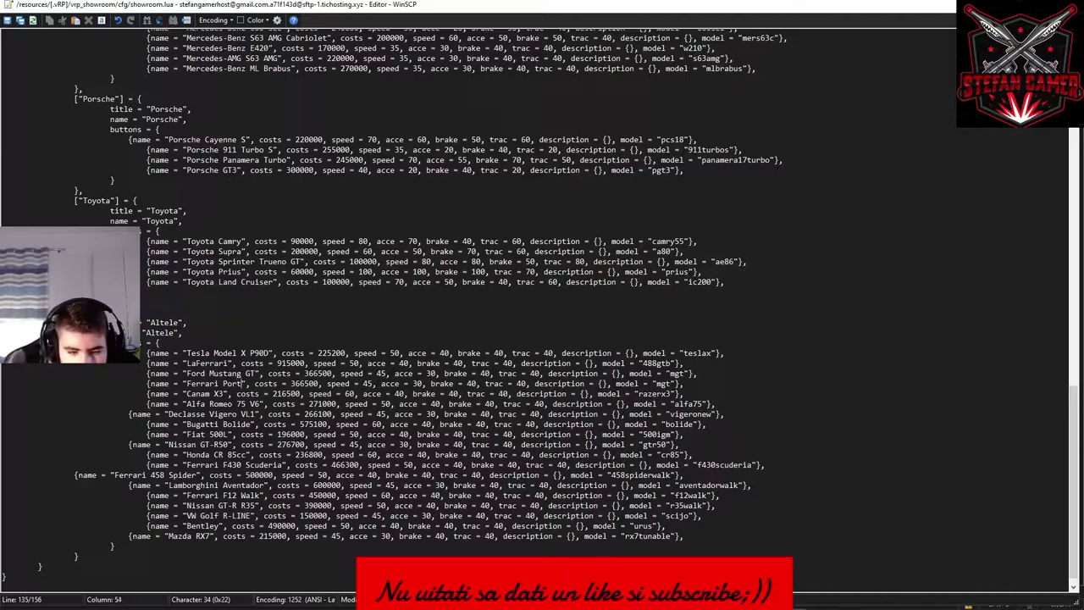
text(ofino)
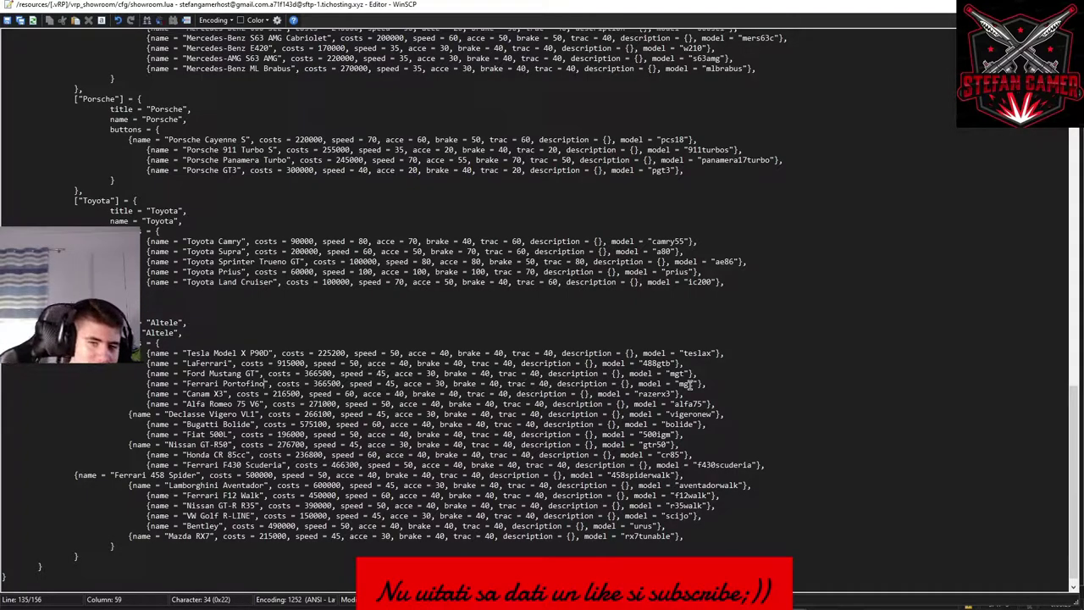
Minimize showroom.lua and open the server's Portofino folder inside [xnarcis08]/[MasiniSkinsMapping]/[_masini_]/[Masini Showroom]/[altele].
click(1018, 6)
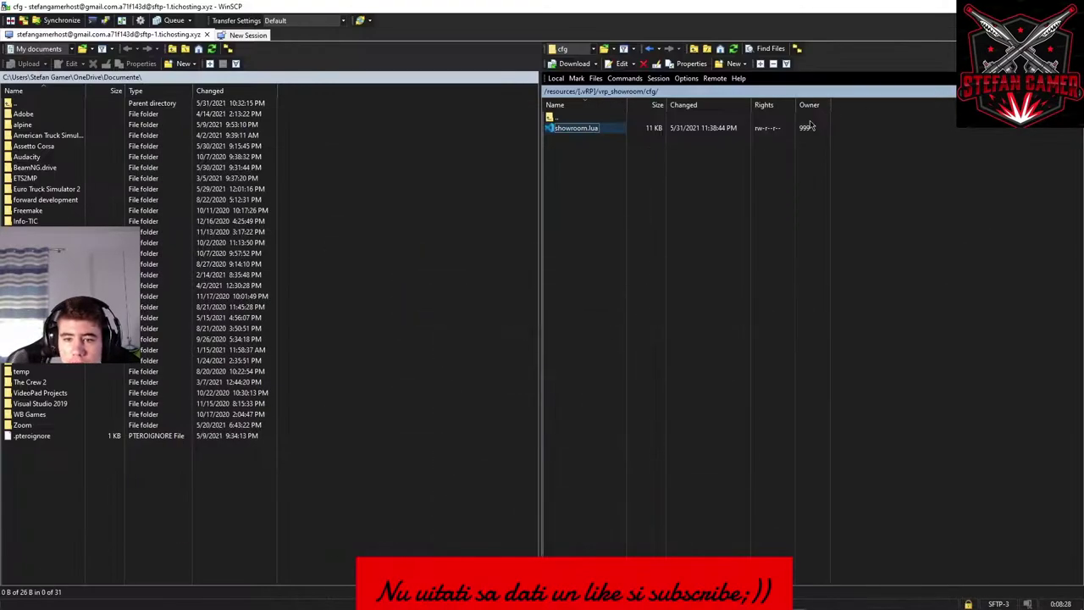
click(565, 91)
double_click(570, 128)
double_click(584, 160)
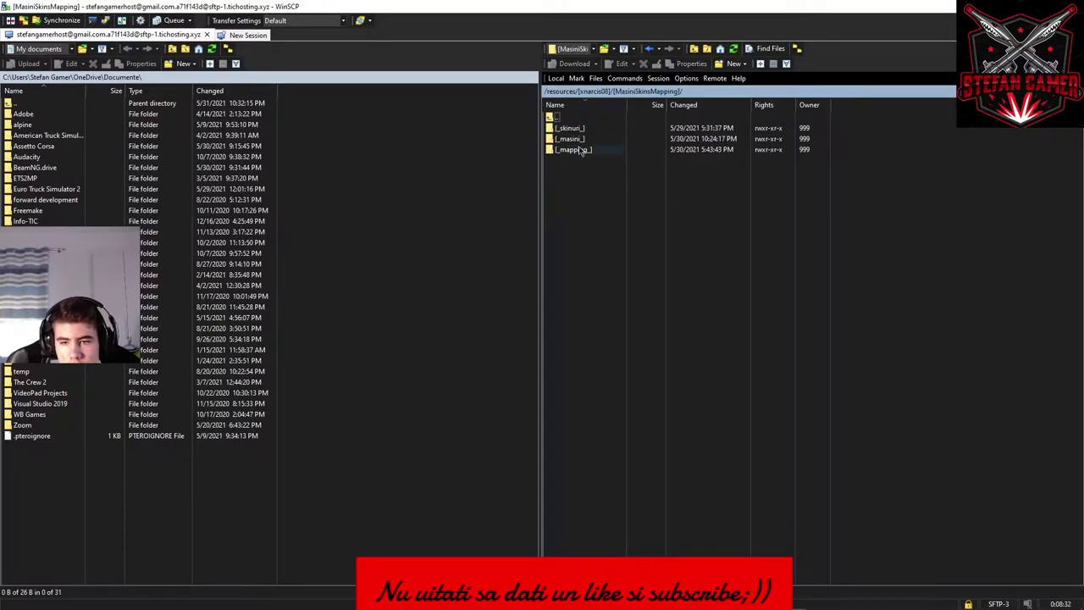
double_click(578, 138)
double_click(580, 149)
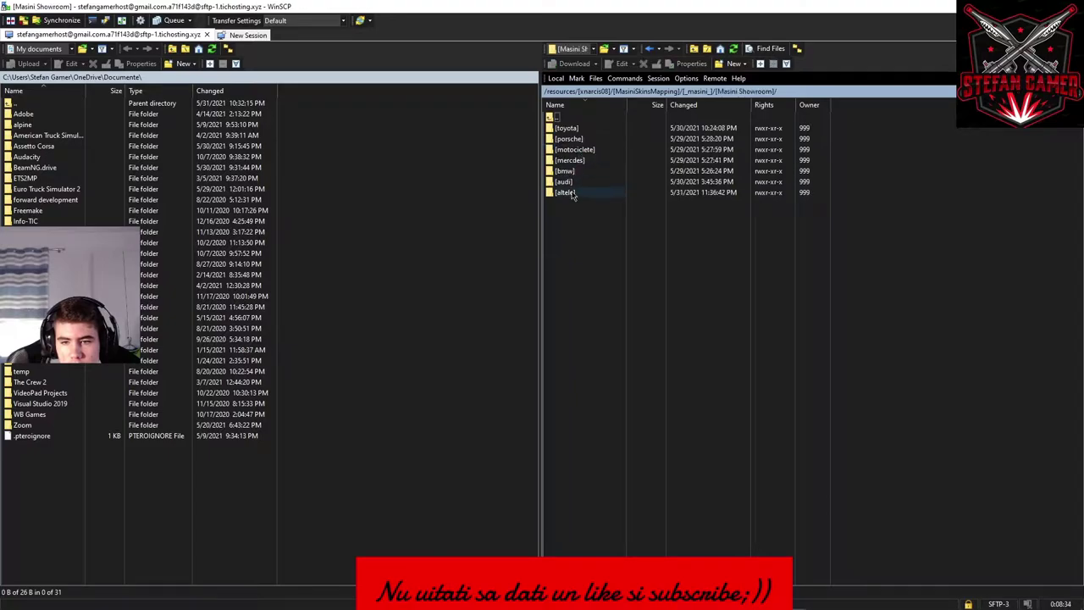
double_click(569, 193)
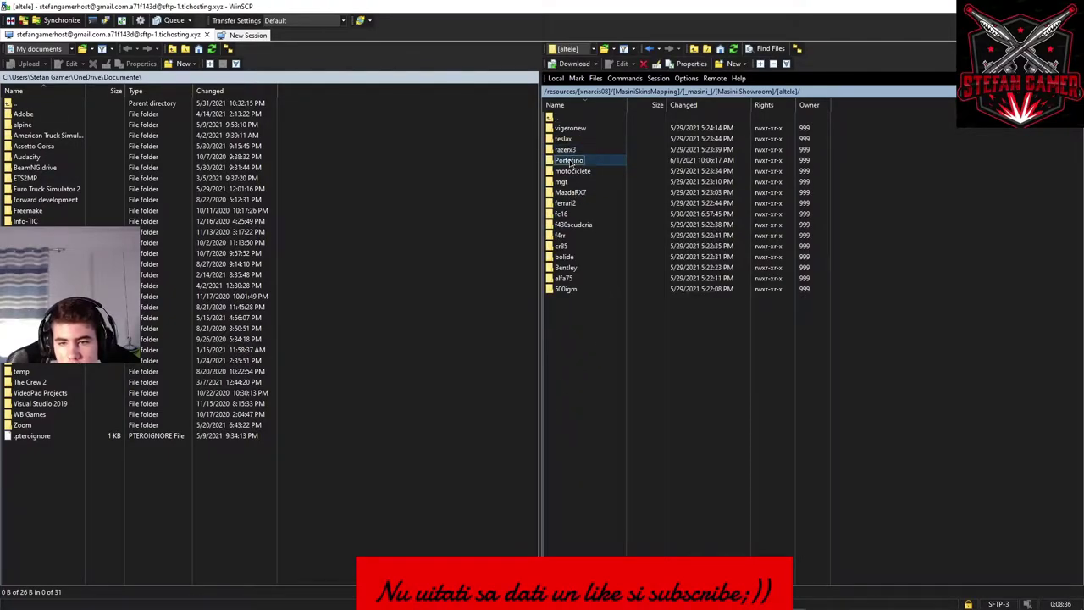
double_click(568, 160)
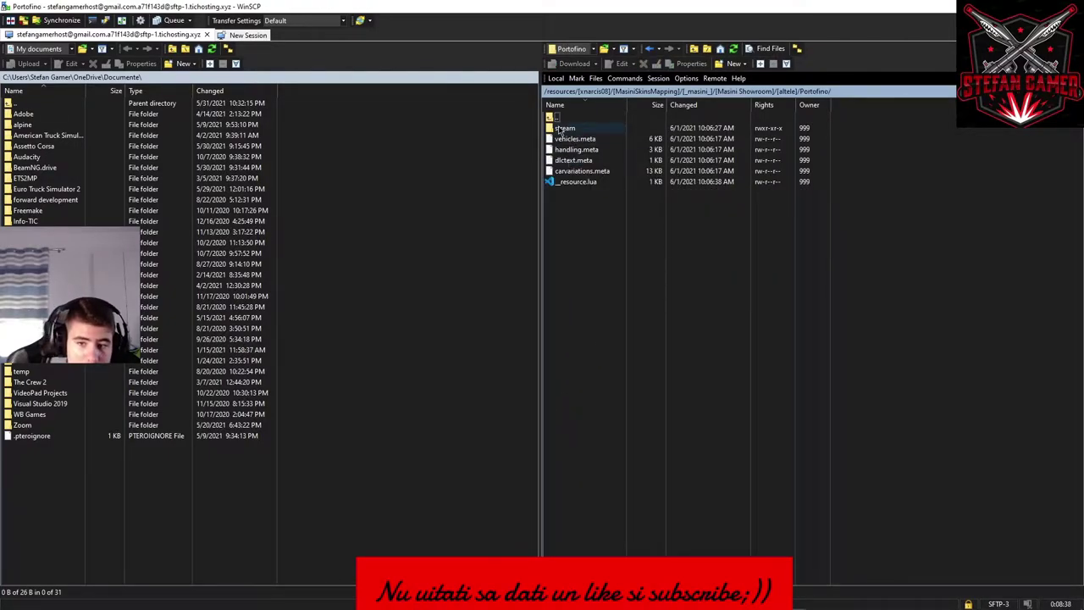
Check the name of the .ycd model file in Portofino's stream folder without renaming it, and return to the Portofino folder.
double_click(562, 128)
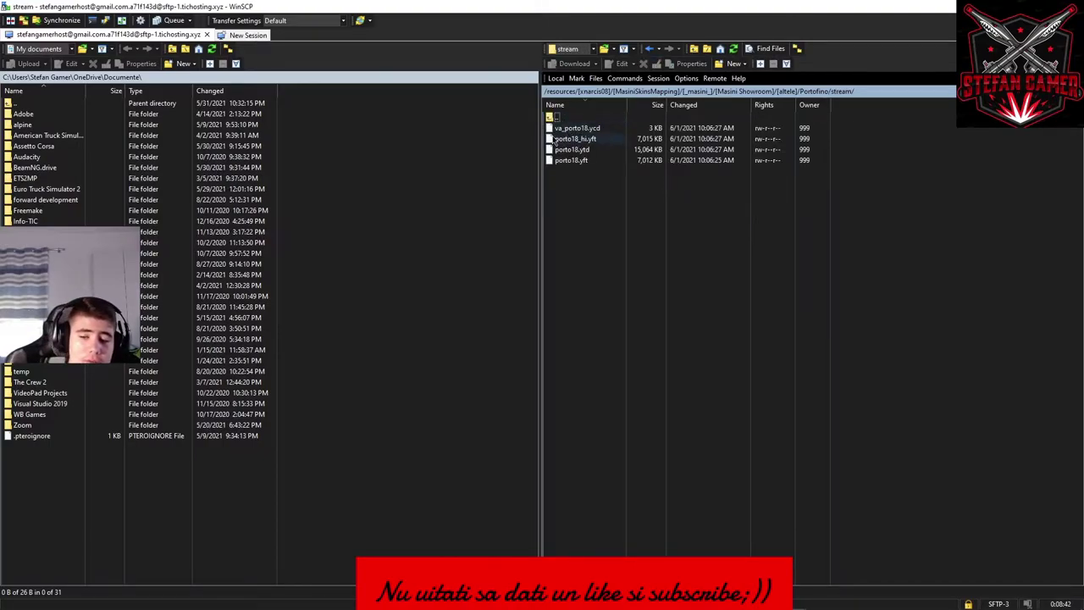
click(562, 129)
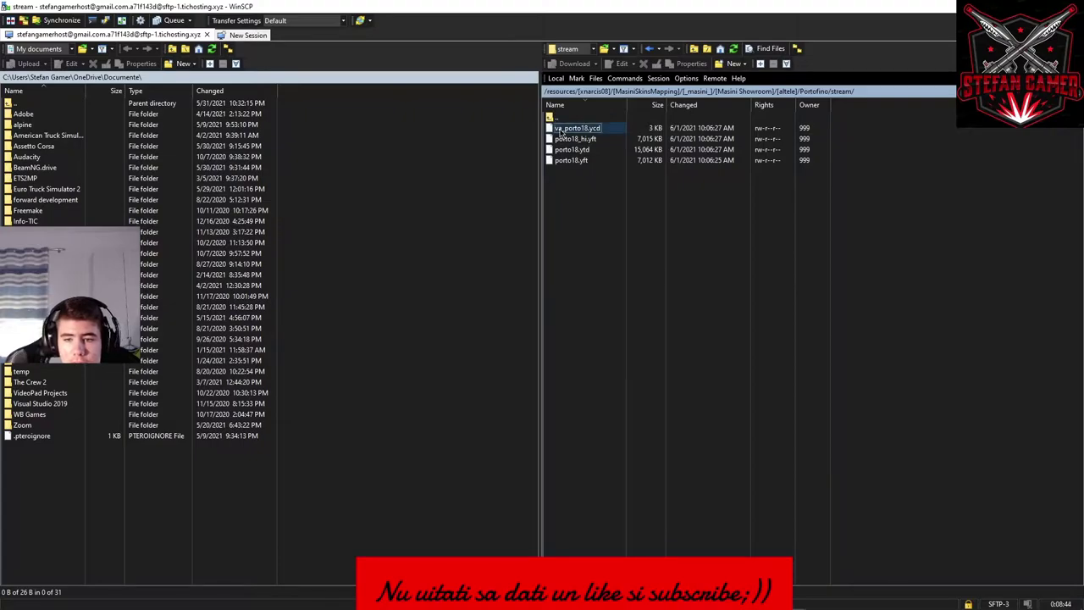
right_click(562, 129)
click(580, 211)
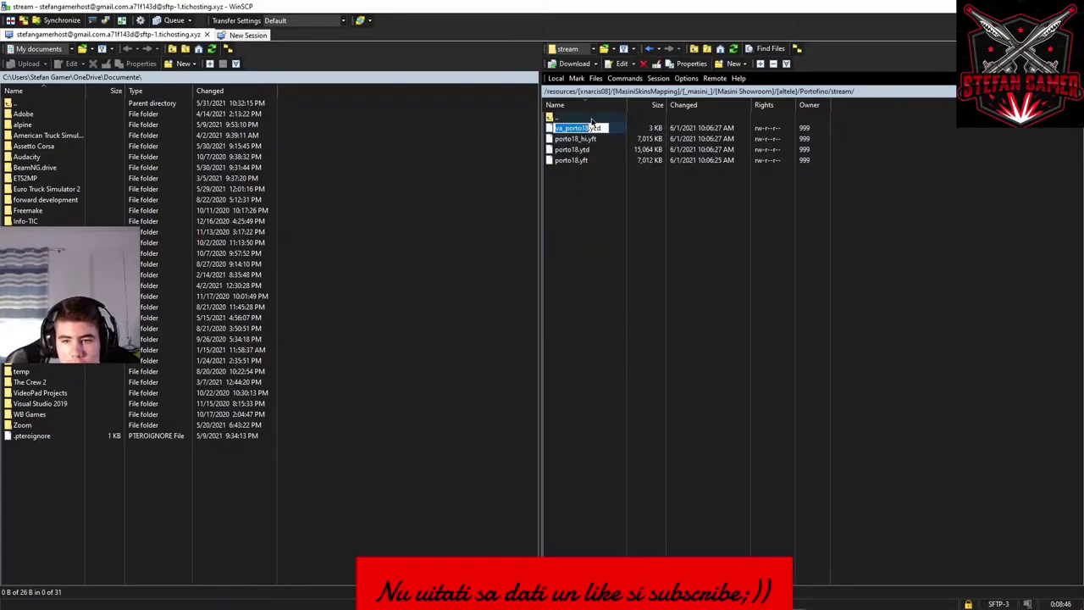
click(548, 118)
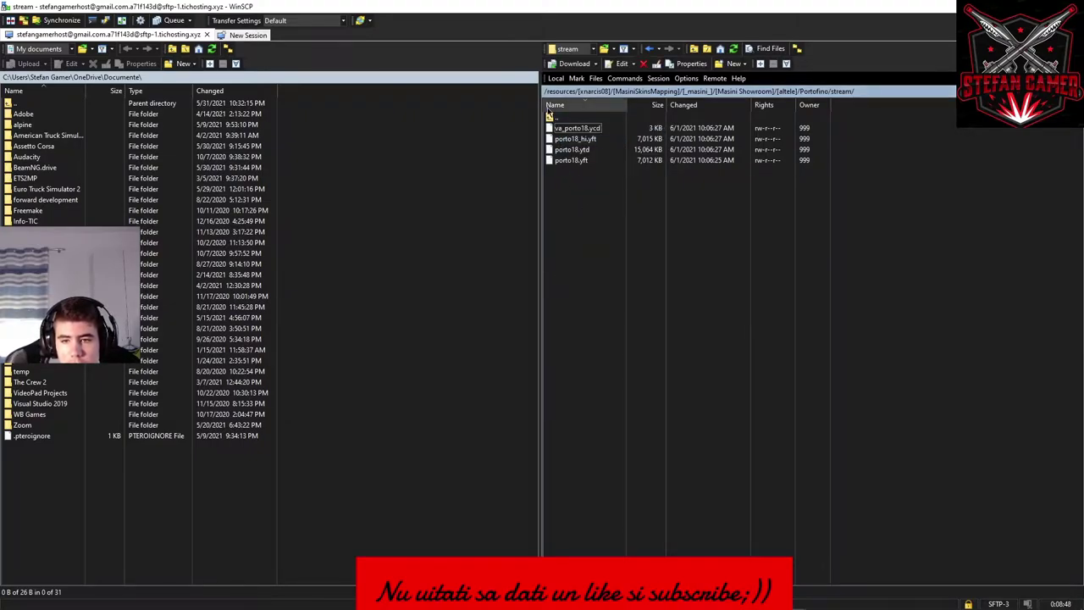
double_click(550, 118)
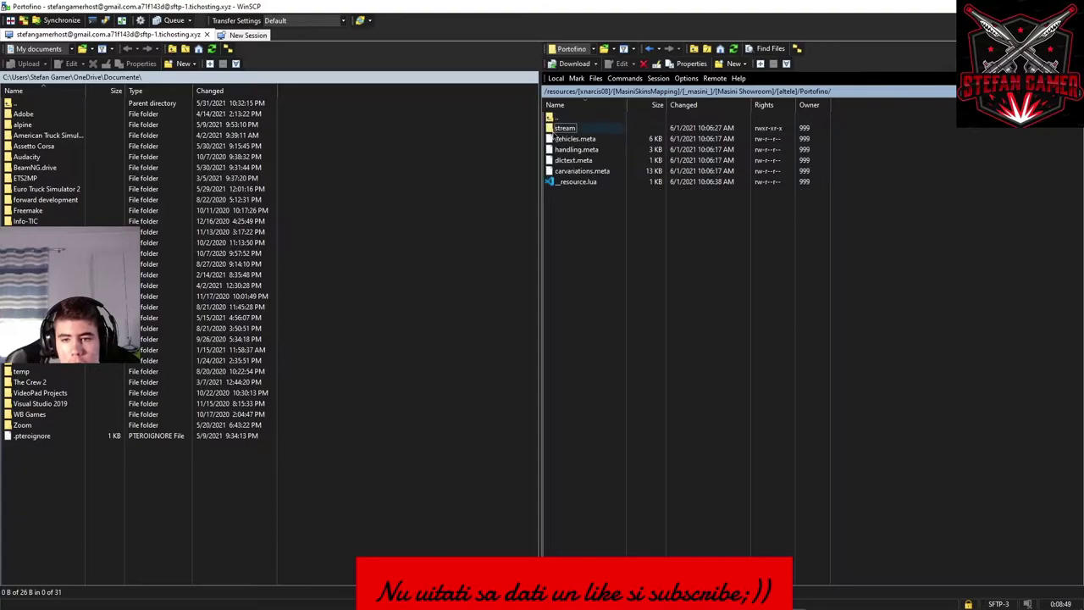
Open carvariations.meta maximized, select the modelName value to identify the car's model name, and close the file.
double_click(576, 171)
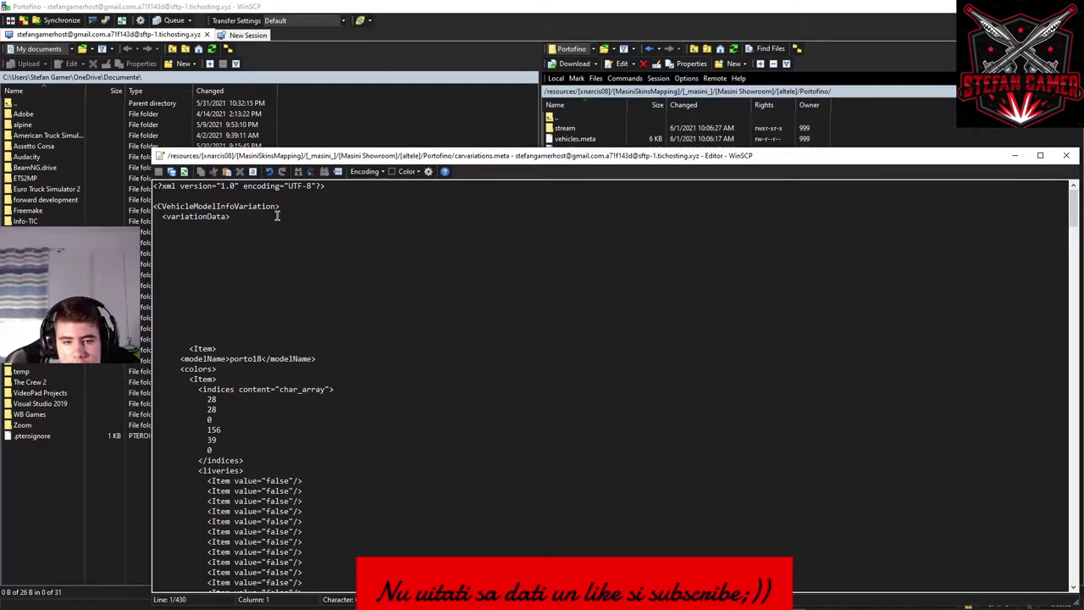
click(1040, 155)
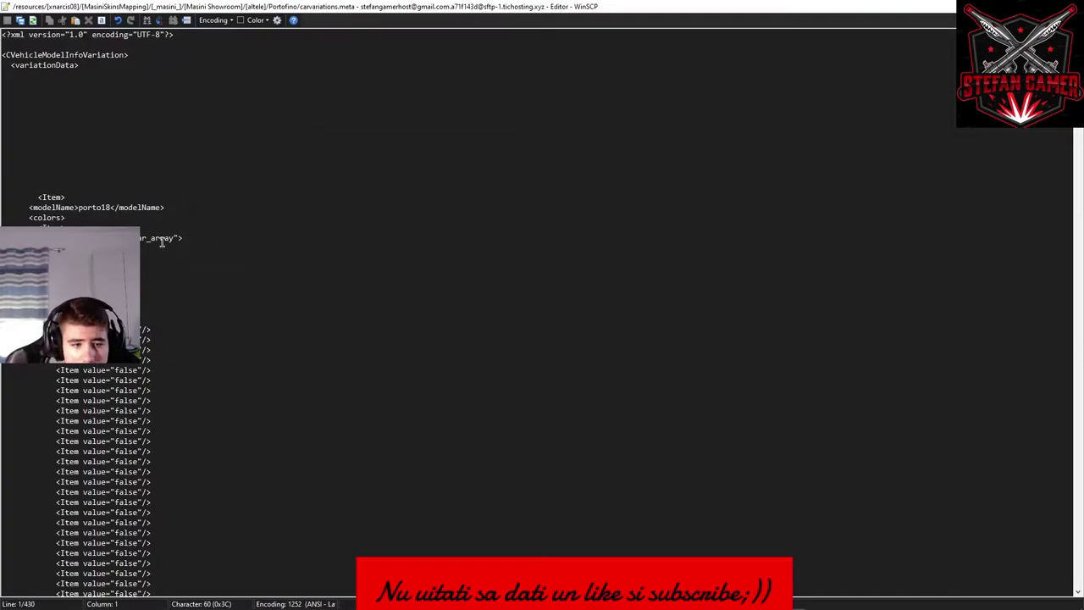
drag(80, 206, 111, 205)
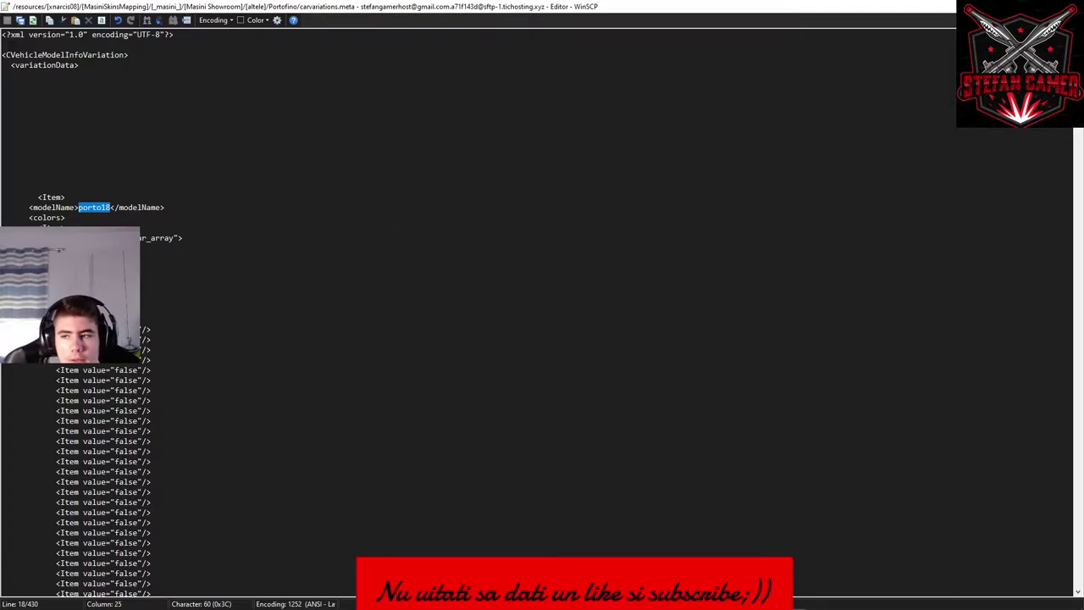
key(Escape)
Back in showroom.lua, set the Ferrari Portofino entry's model to "porto18" and save the file.
mouse_move(849, 596)
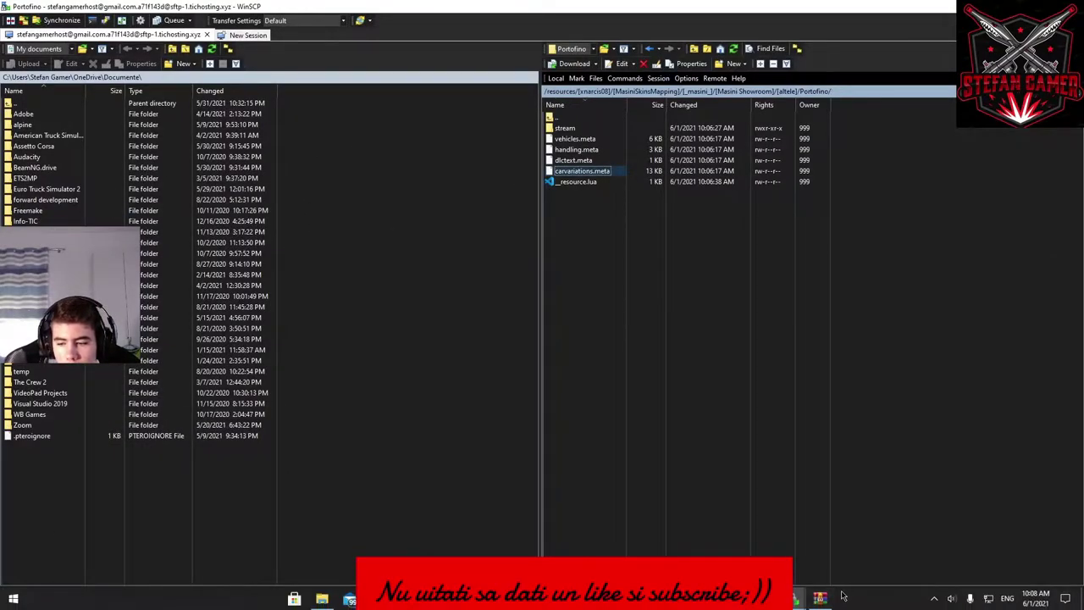
click(843, 542)
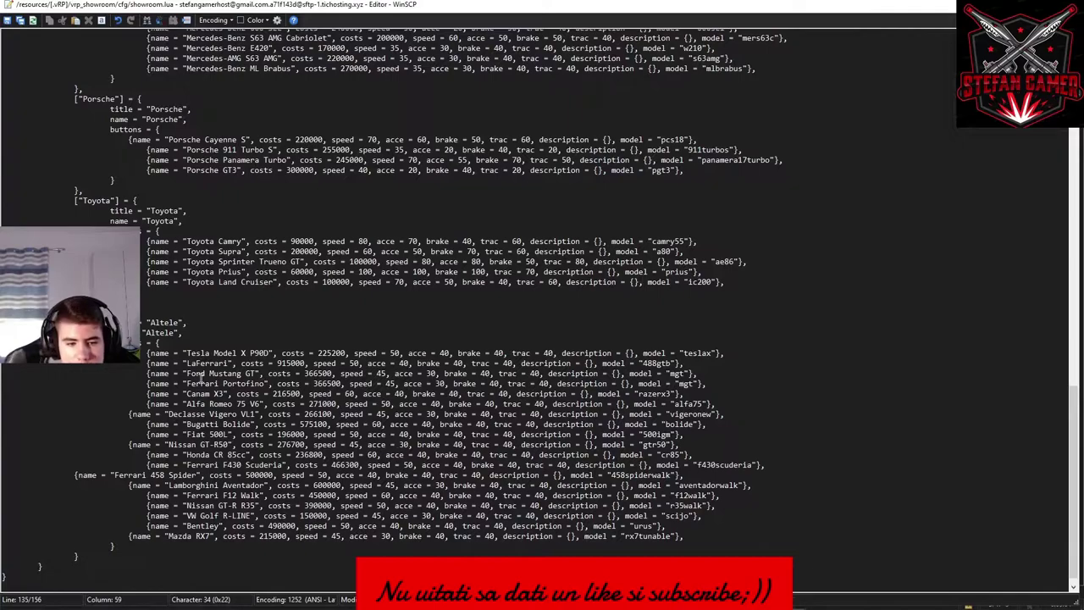
scroll(203, 359, down, 1)
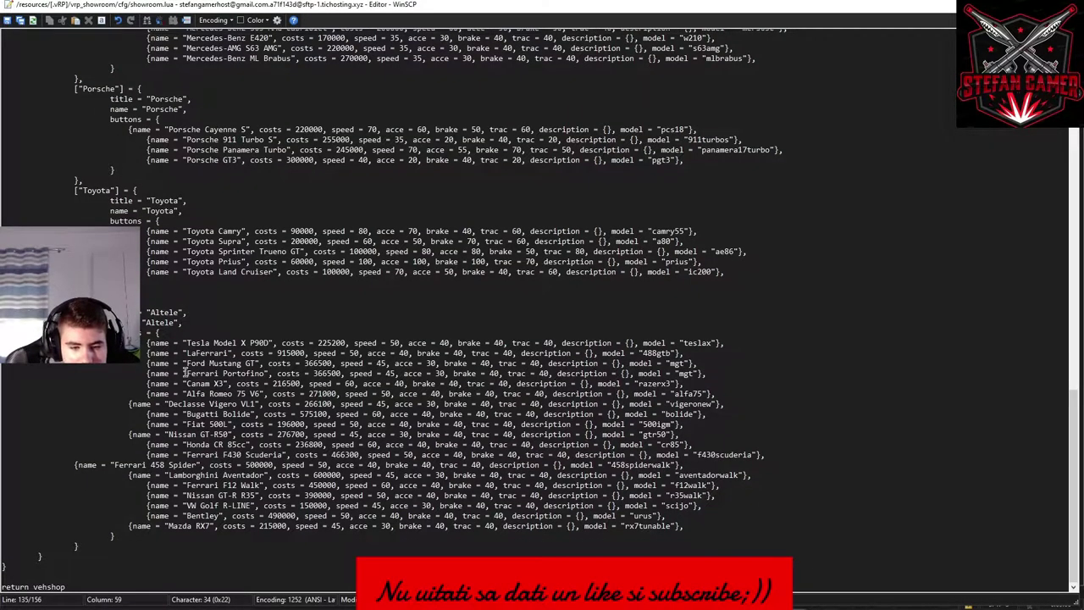
click(681, 373)
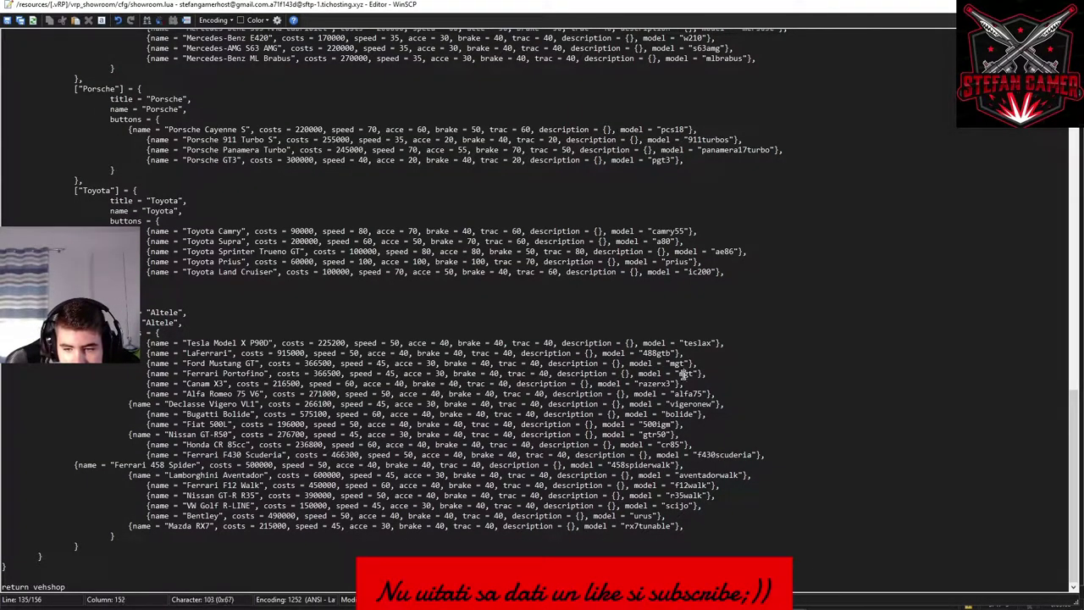
text(porto18)
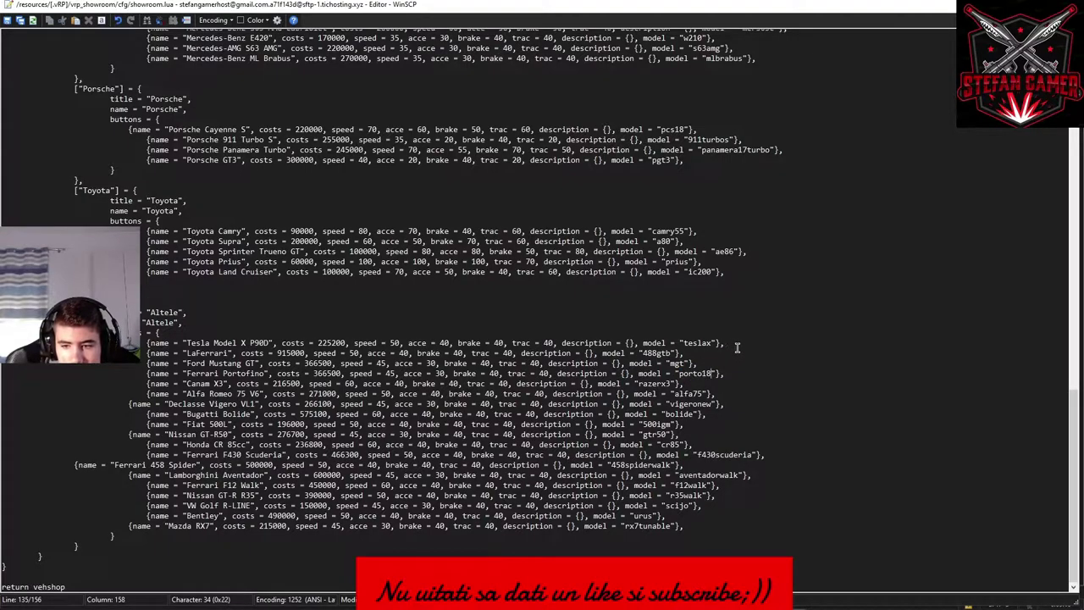
key(ctrl+s)
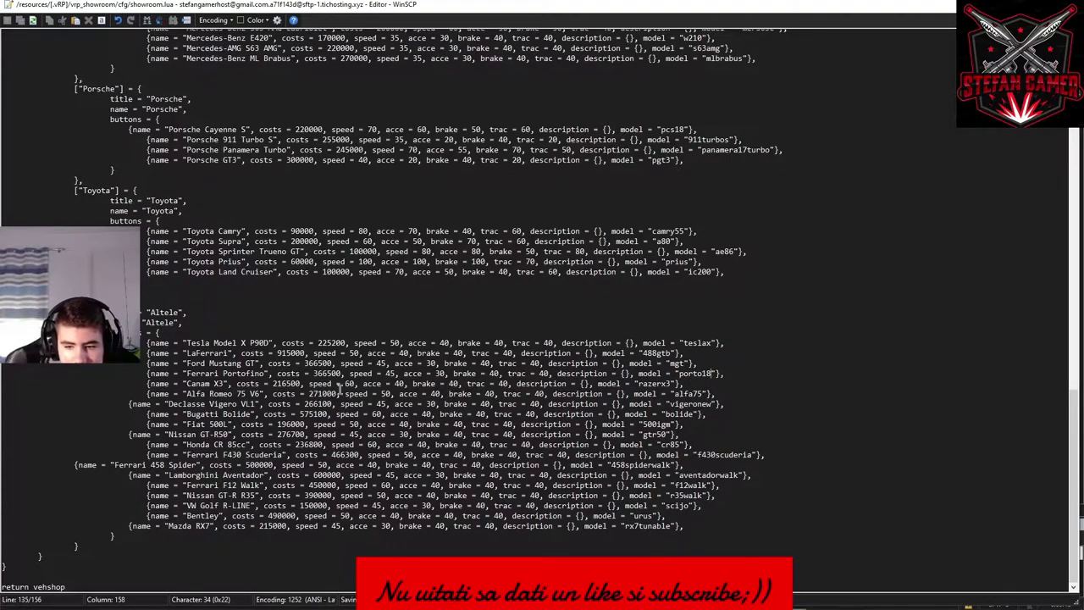
Copy the whole Ferrari Portofino line, minimize showroom.lua and return to the server's resources folder.
drag(150, 373, 727, 374)
key(ctrl+c)
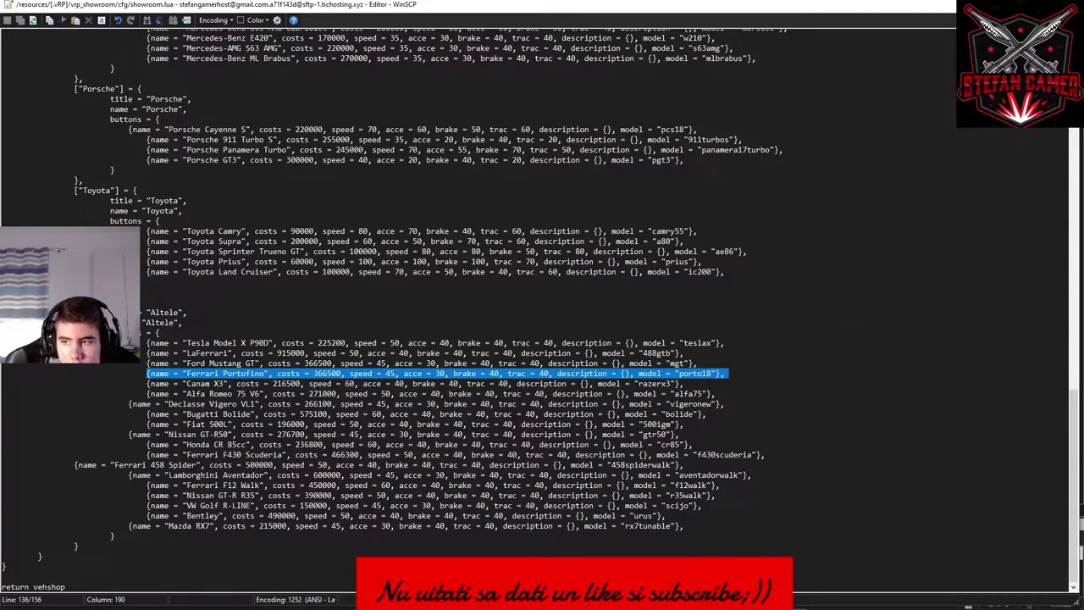
click(1016, 5)
click(561, 92)
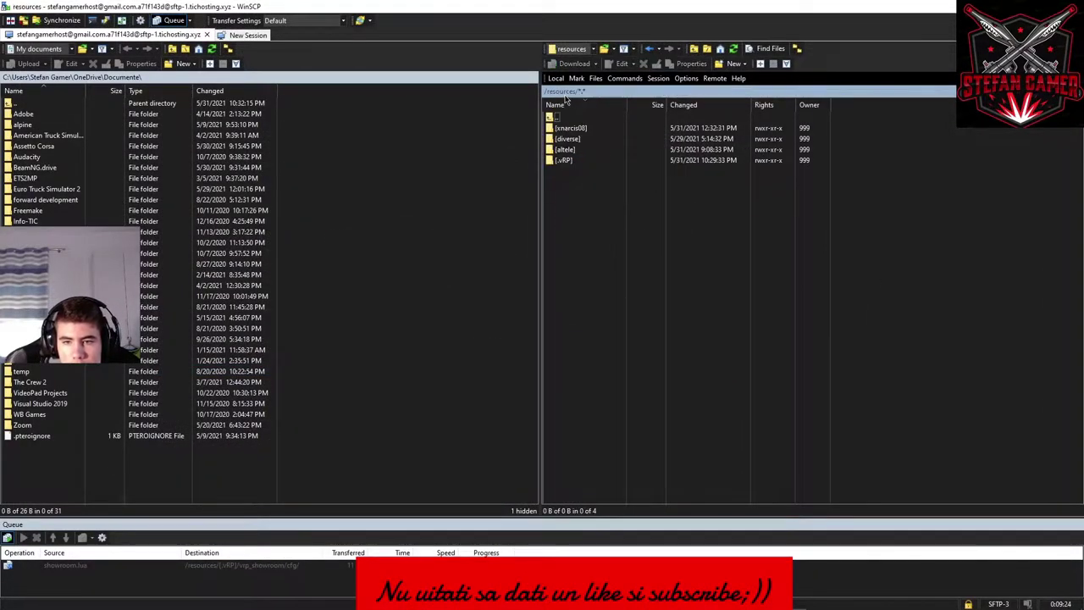
Open client.lua from the [.vRP]/vrp_showroom folder and go to the ["Altele"] car list.
double_click(573, 158)
scroll(592, 296, down, 2)
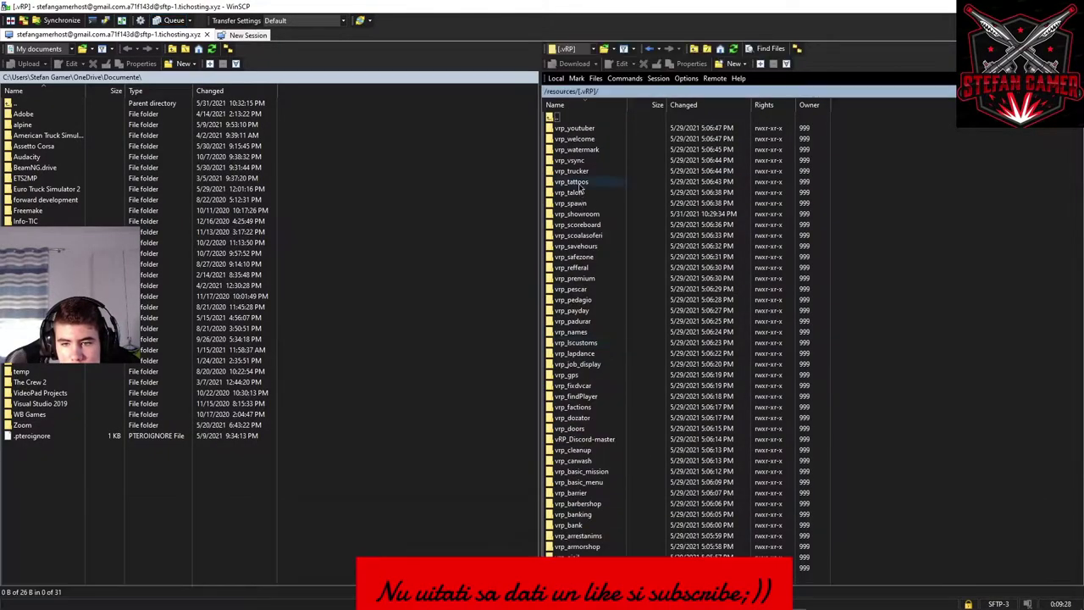
click(572, 216)
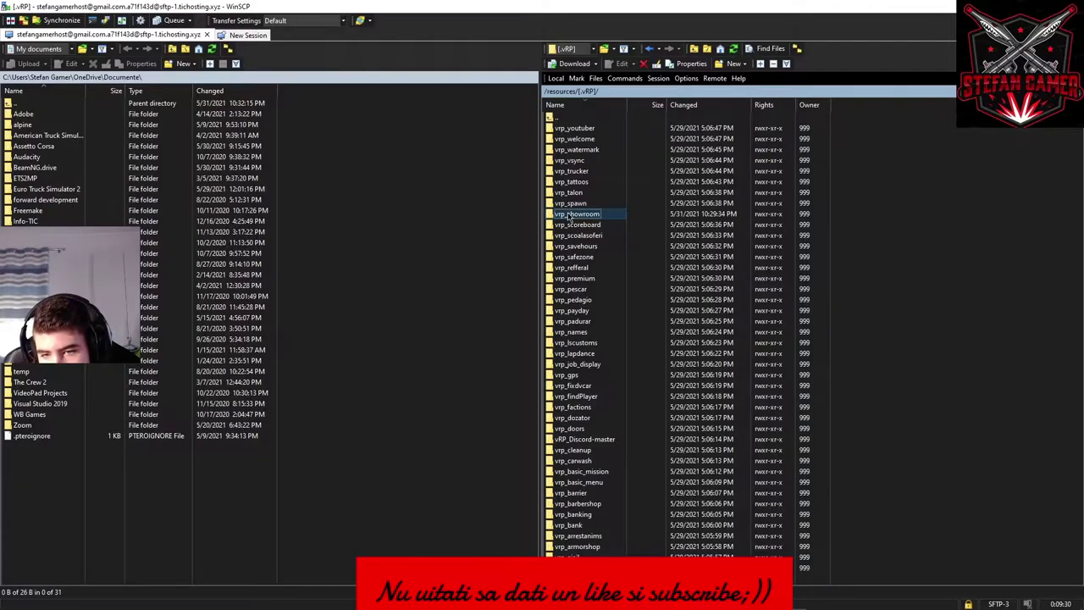
double_click(569, 217)
click(562, 161)
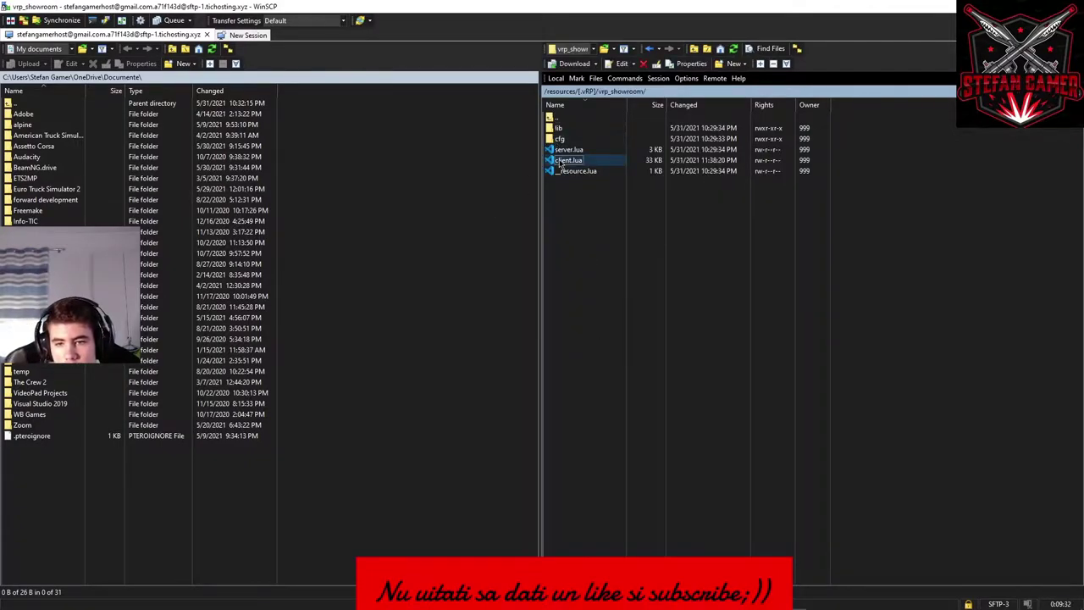
double_click(562, 161)
scroll(322, 284, down, 15)
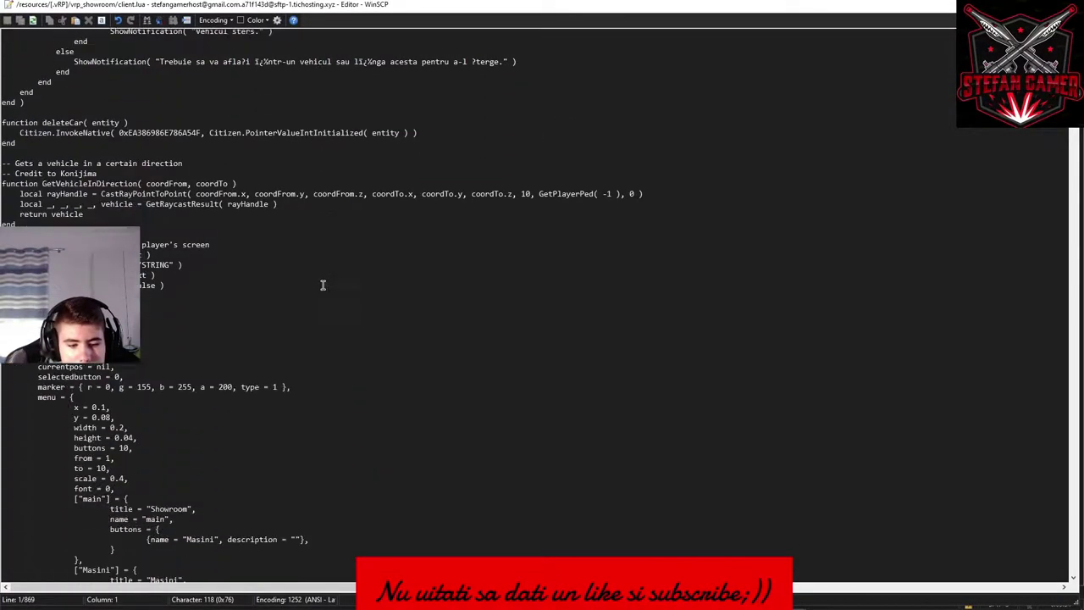
scroll(323, 284, down, 20)
scroll(315, 286, down, 5)
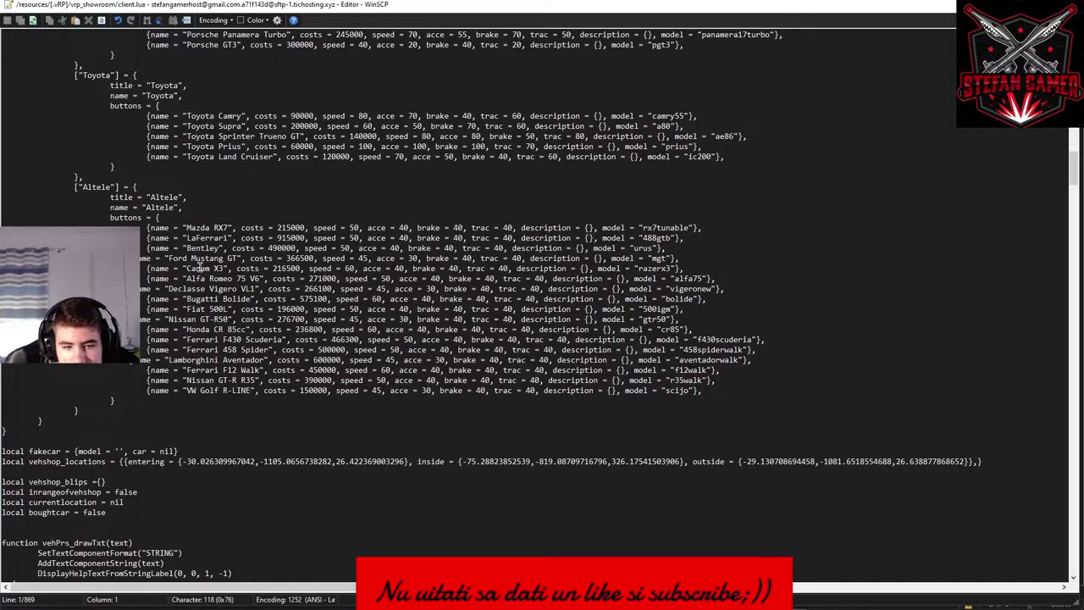
Paste the copied Ferrari Portofino line below the Ford Mustang GT entry without leaving blank lines, then save and close client.lua.
click(683, 256)
key(Return)
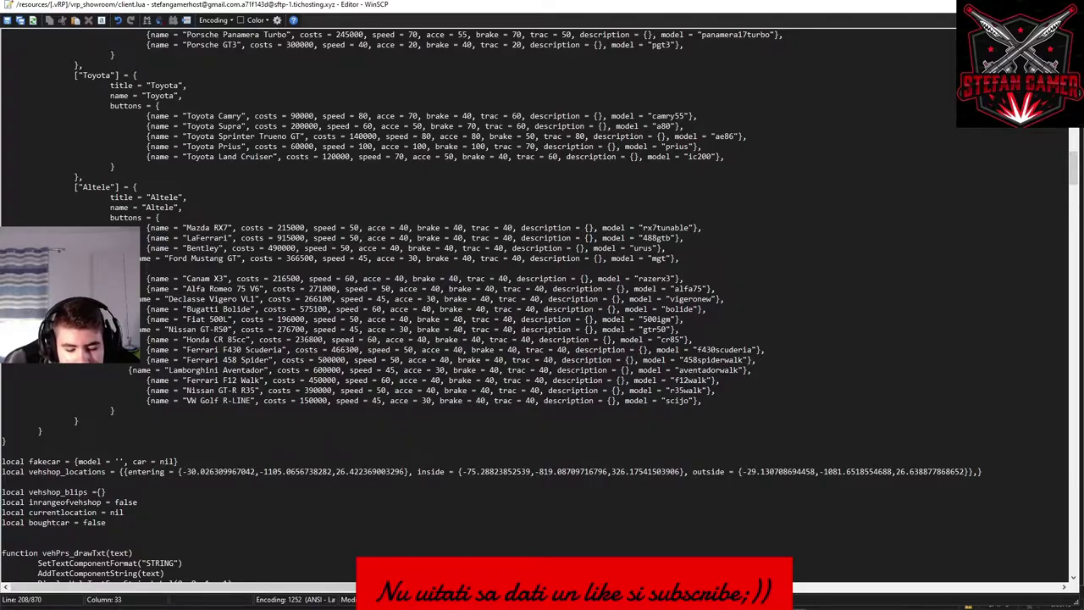
key(ctrl+v)
key(Return)
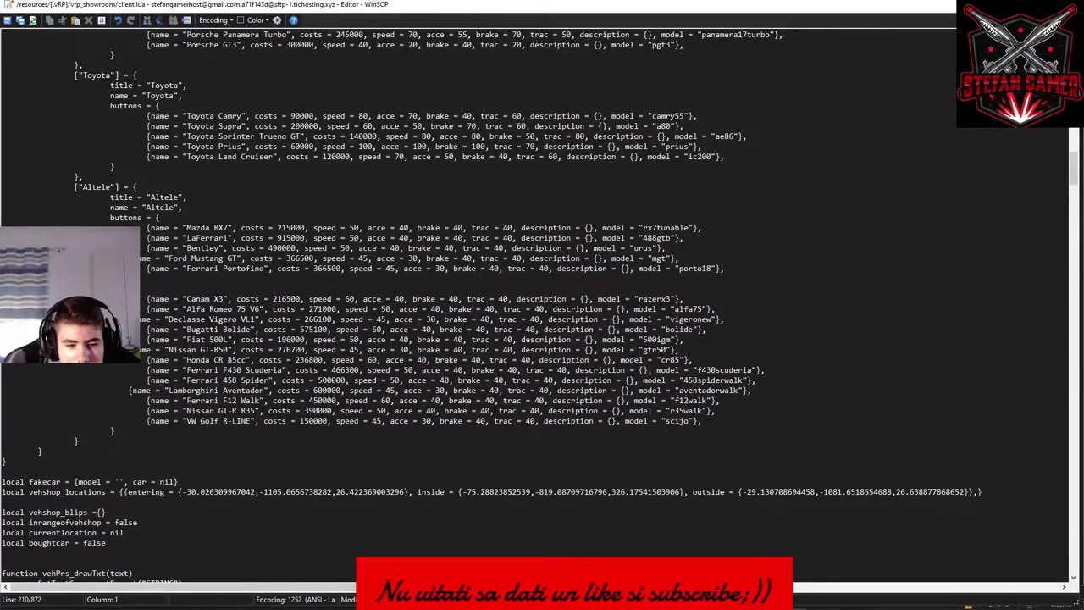
key(BackSpace)
key(BackSpace)
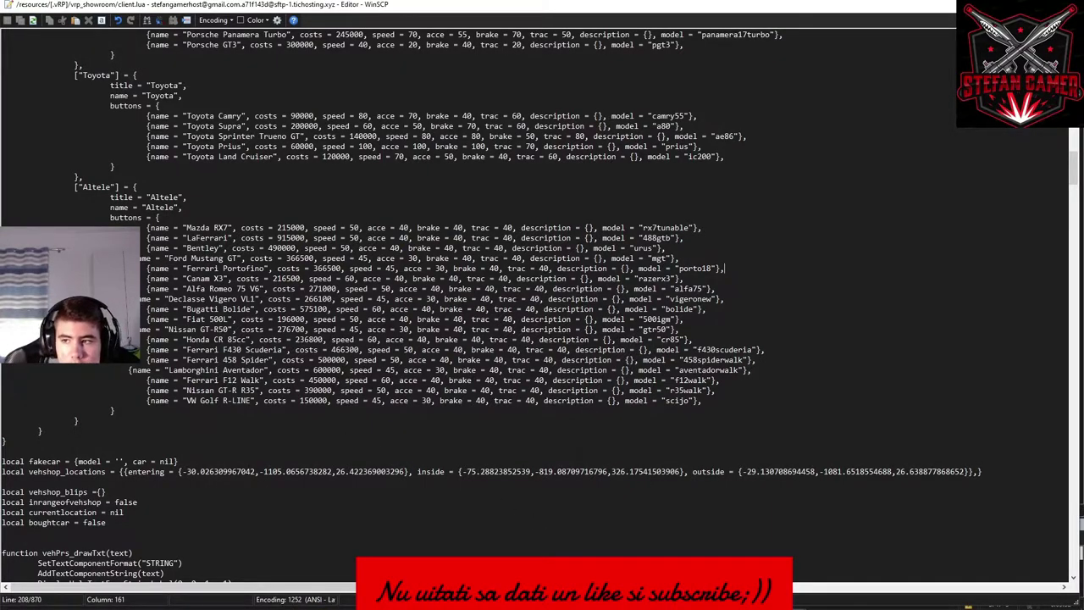
click(1067, 5)
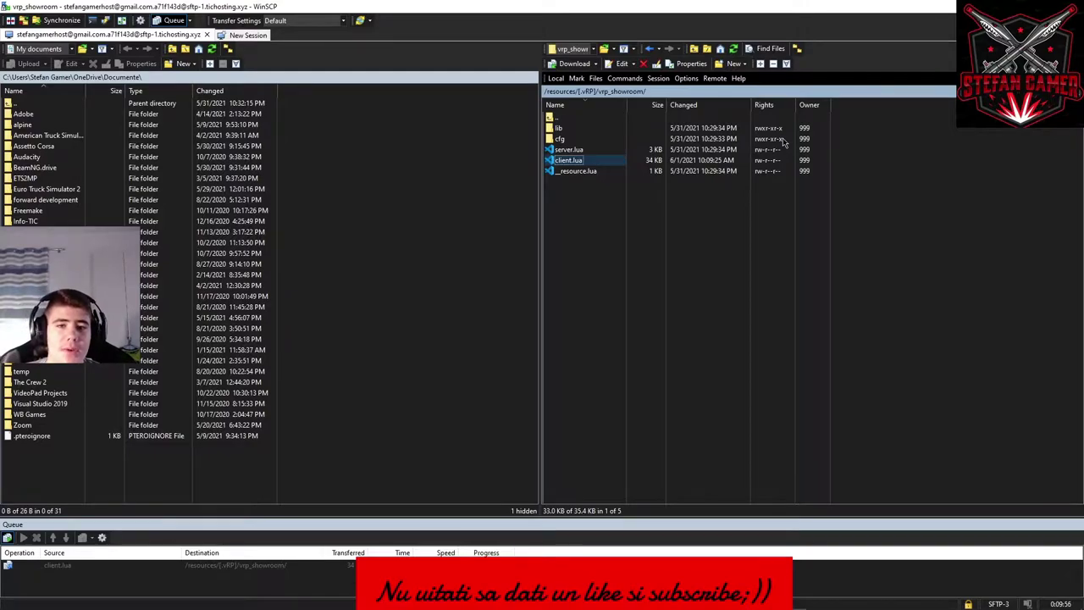
Go to the [.vRP]/vrp/cfg folder and open garages.lua.
click(584, 91)
scroll(583, 133, down, 3)
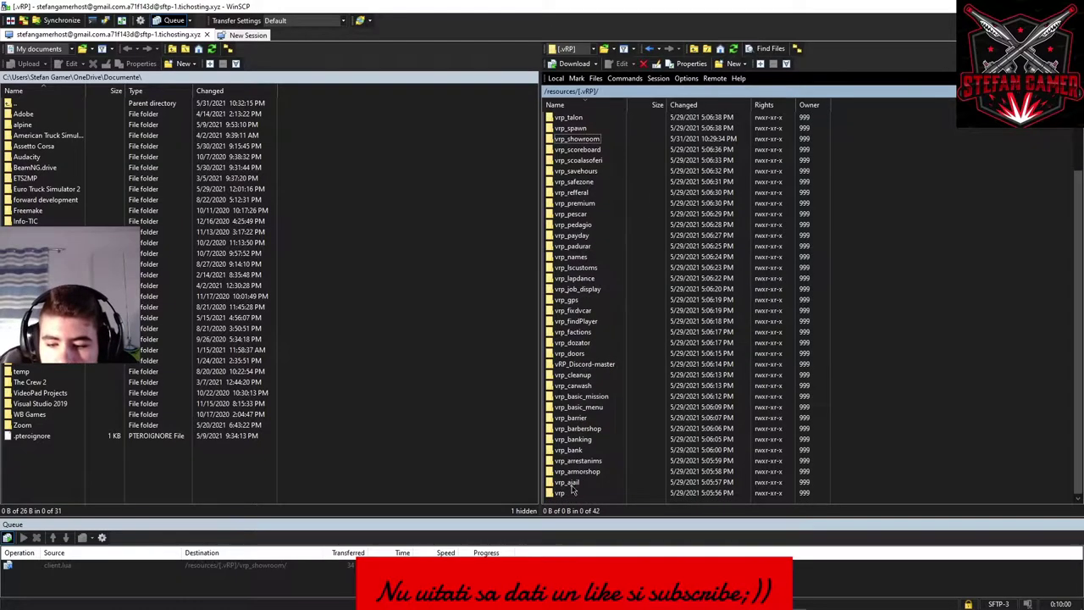
click(560, 92)
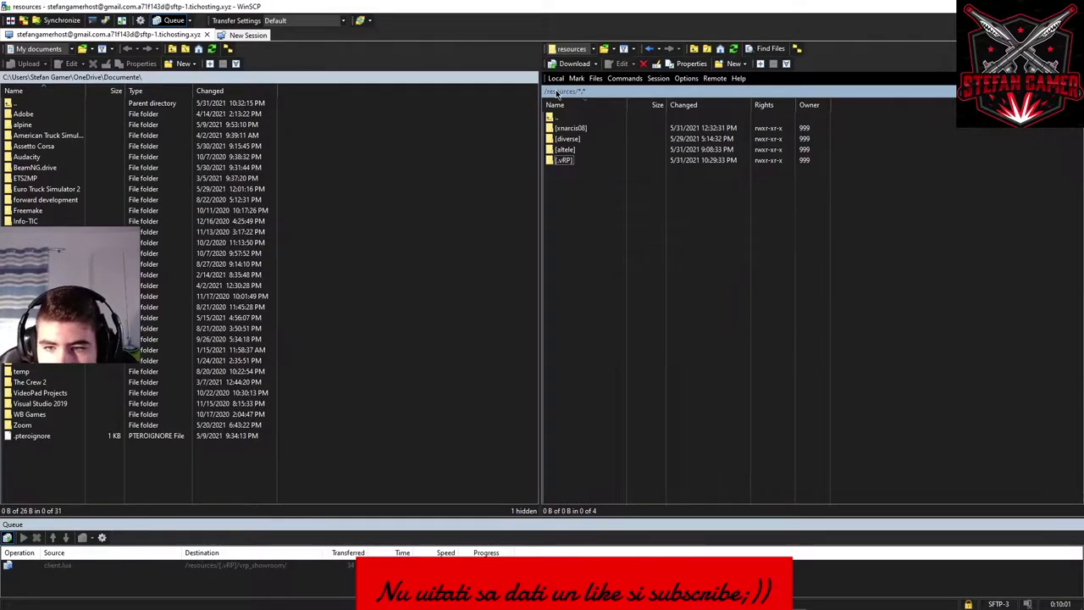
double_click(561, 161)
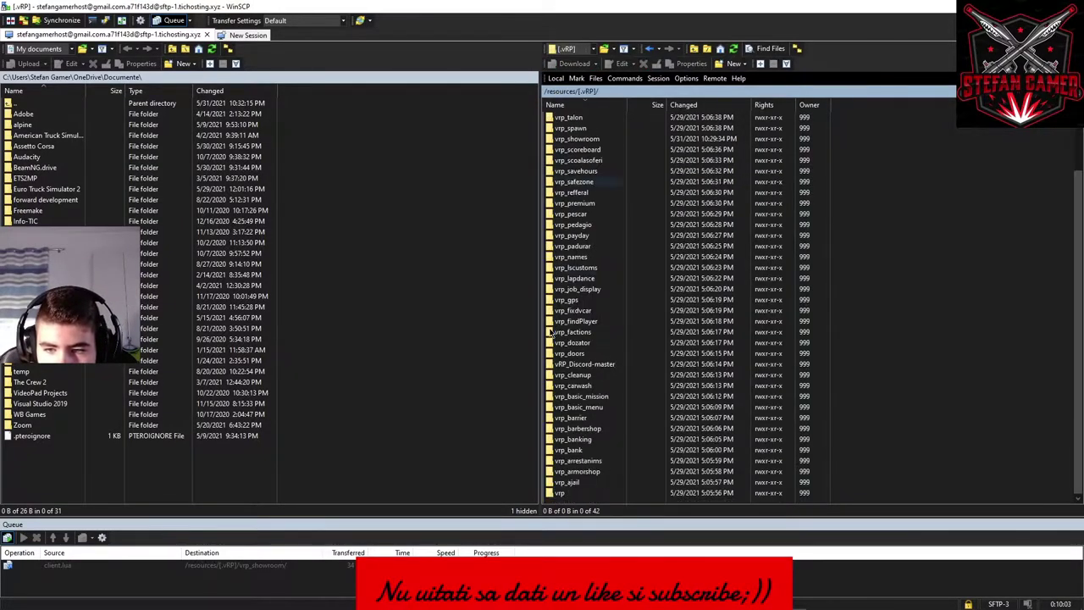
double_click(569, 492)
double_click(560, 170)
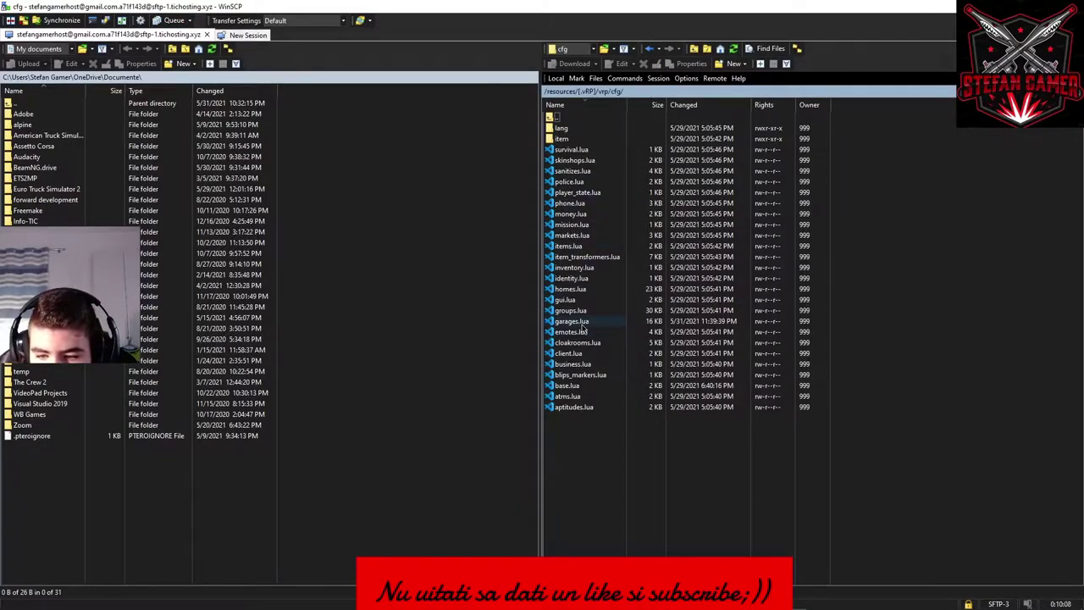
double_click(571, 322)
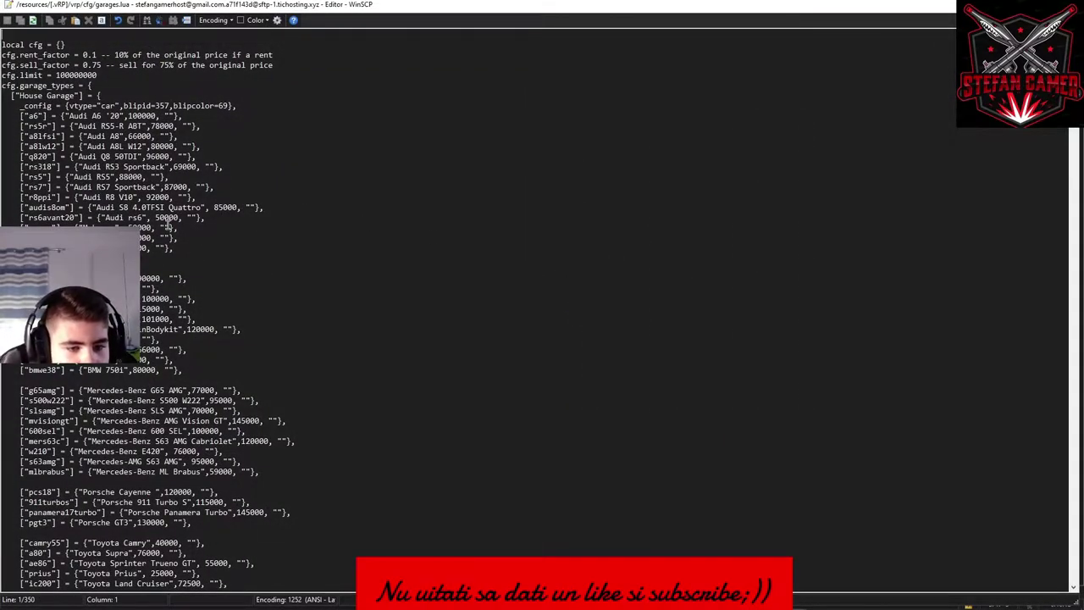
Search garages.lua for "vip", review the Masini V.I.P garage's vehicle entries, and close the file.
click(188, 245)
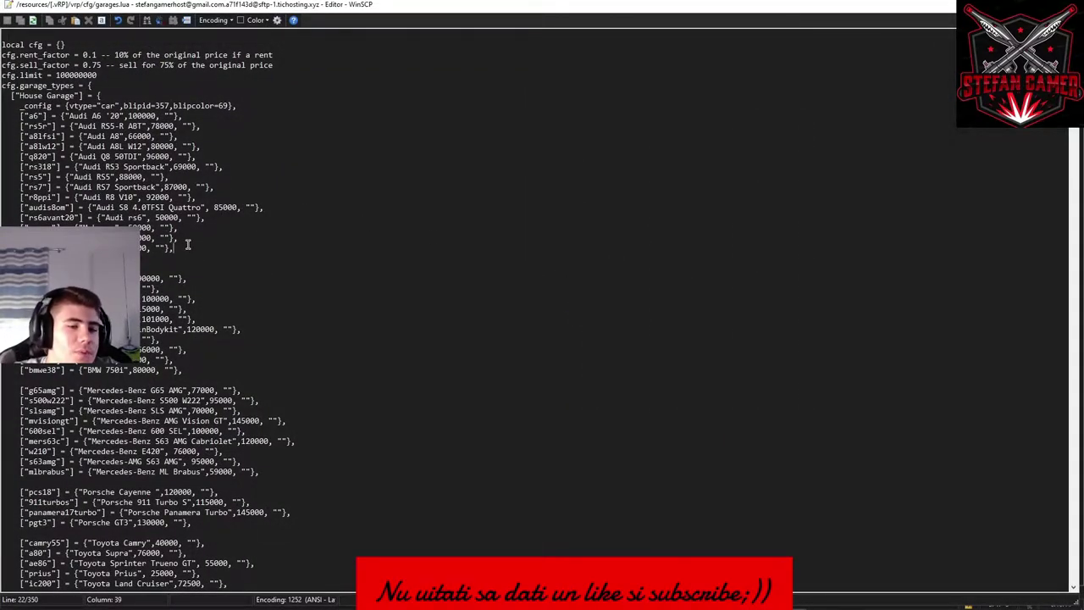
key(ctrl+f)
text(vip)
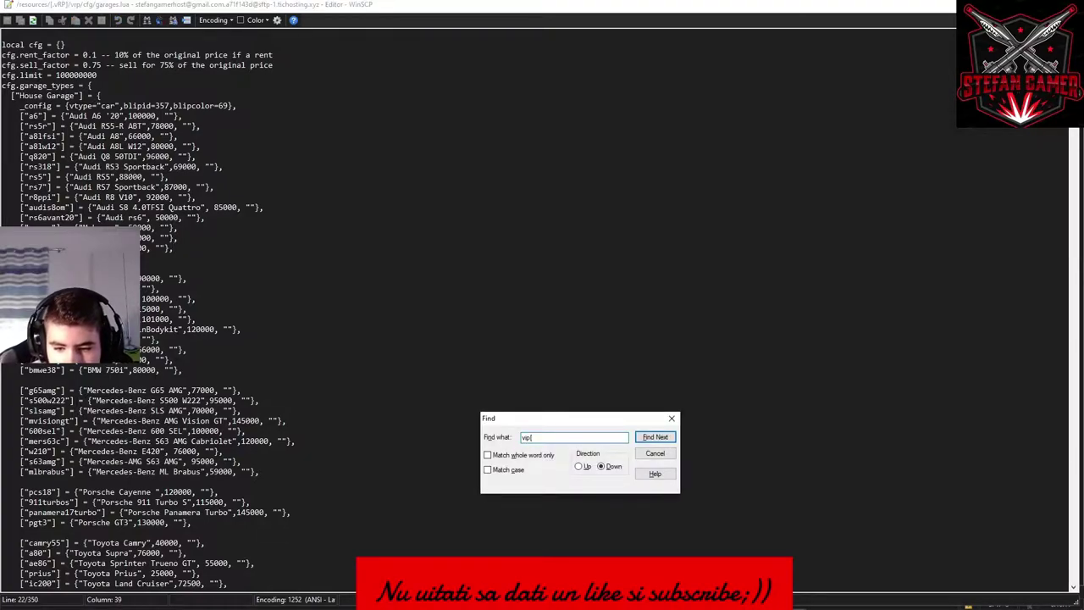
key(Return)
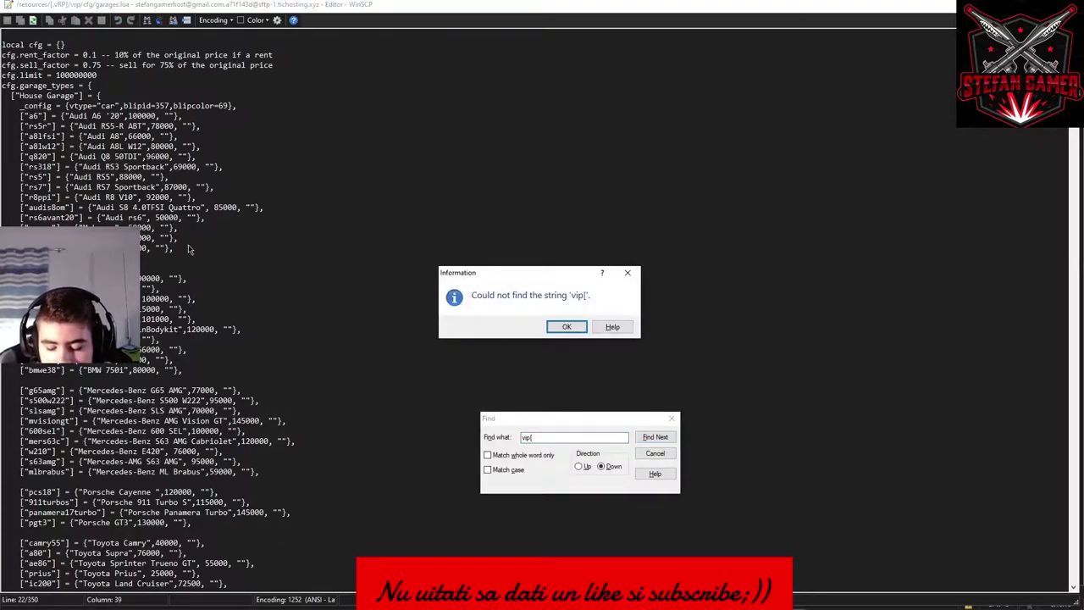
key(Return)
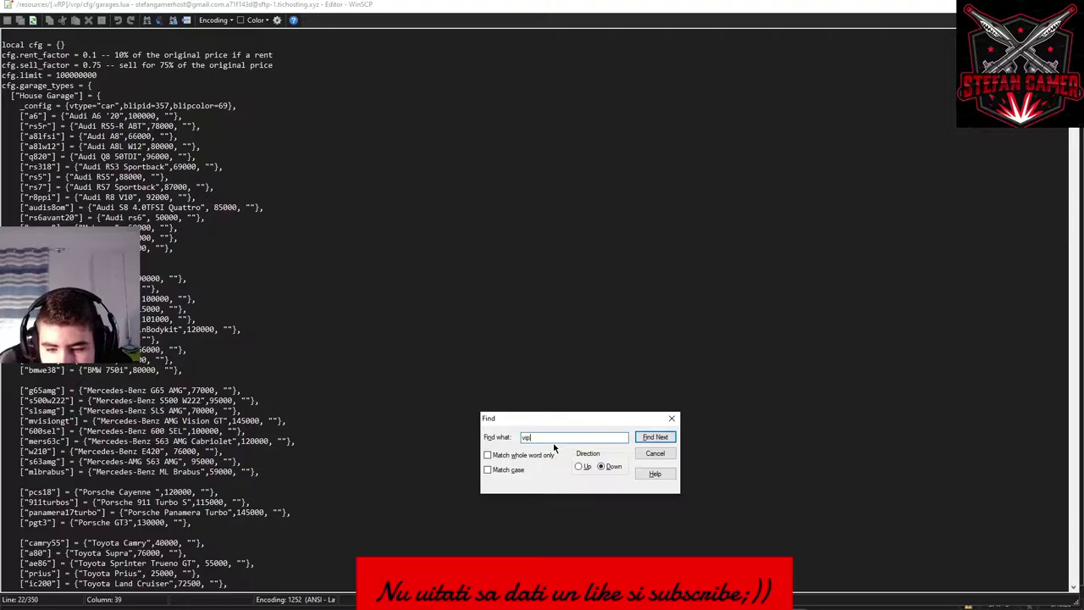
key(Return)
key(Escape)
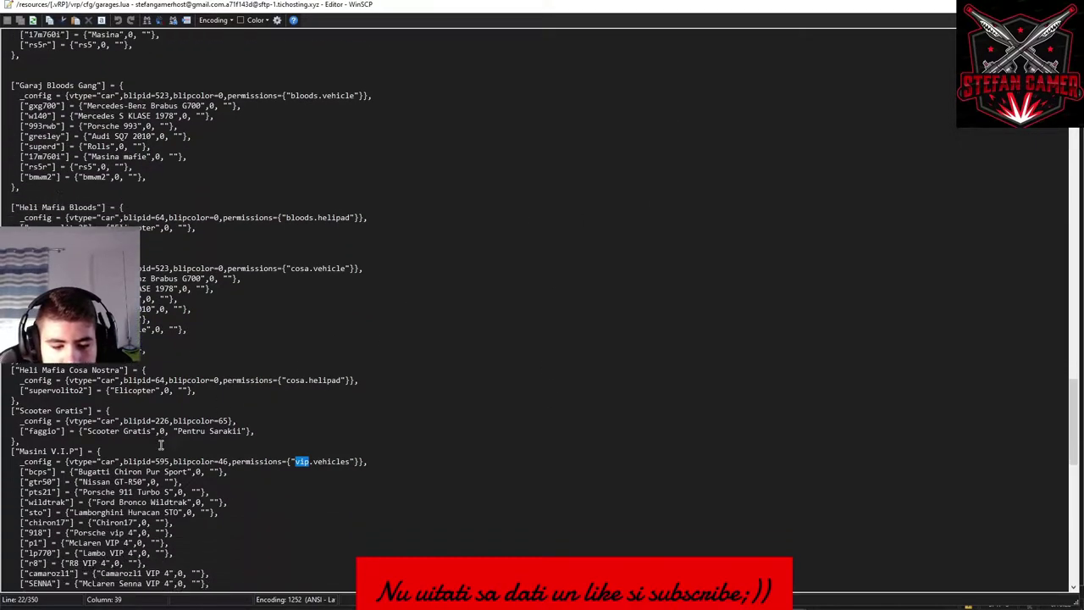
scroll(168, 441, down, 6)
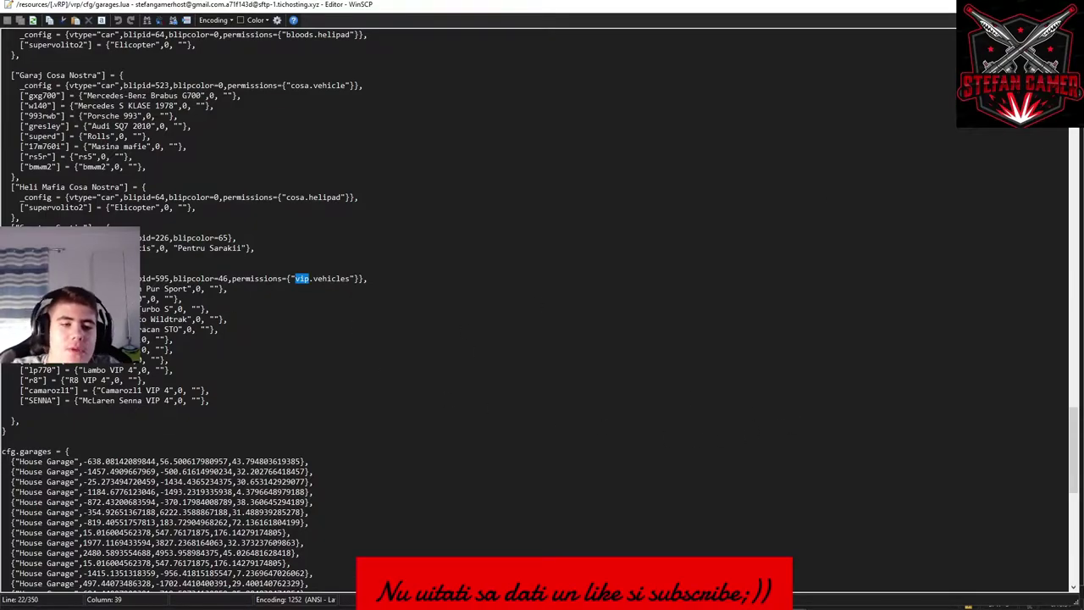
scroll(828, 258, up, 20)
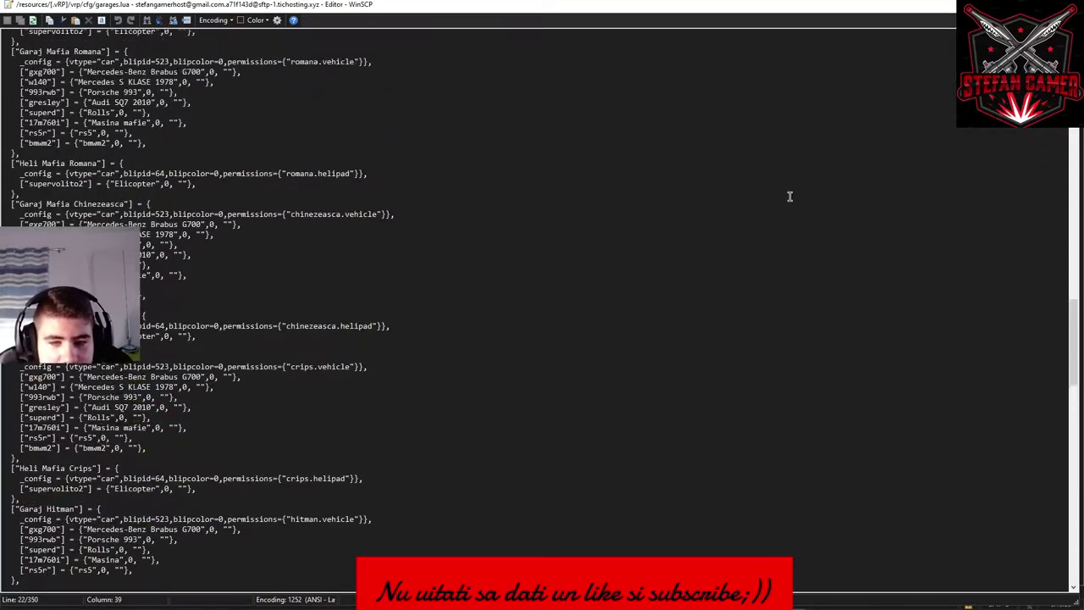
key(alt+F4)
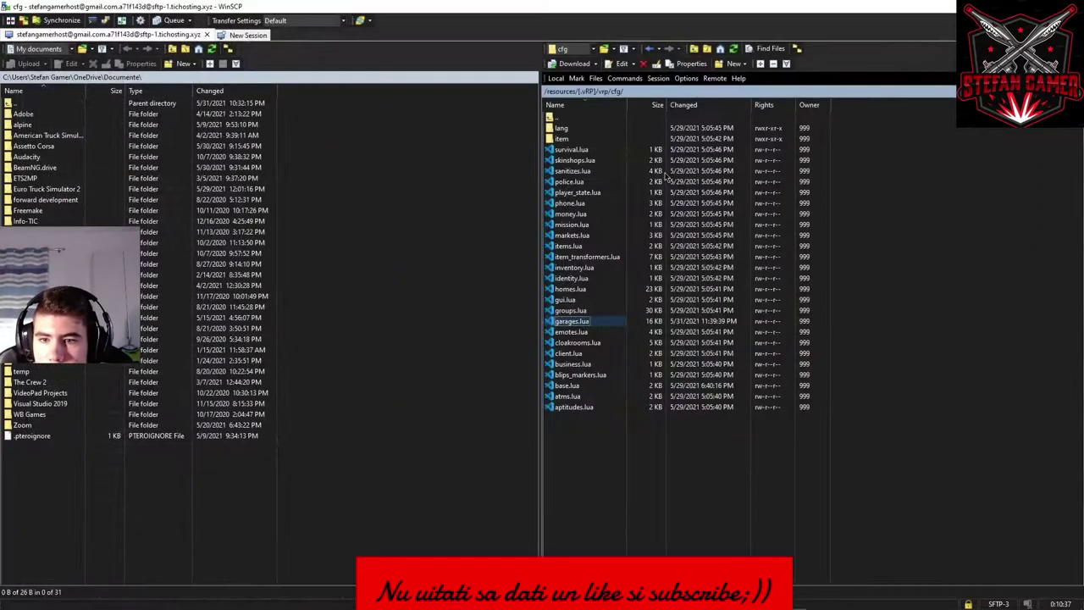
Reopen garages.lua and duplicate the last entry of the first House Garage car group on a new line below it.
double_click(572, 322)
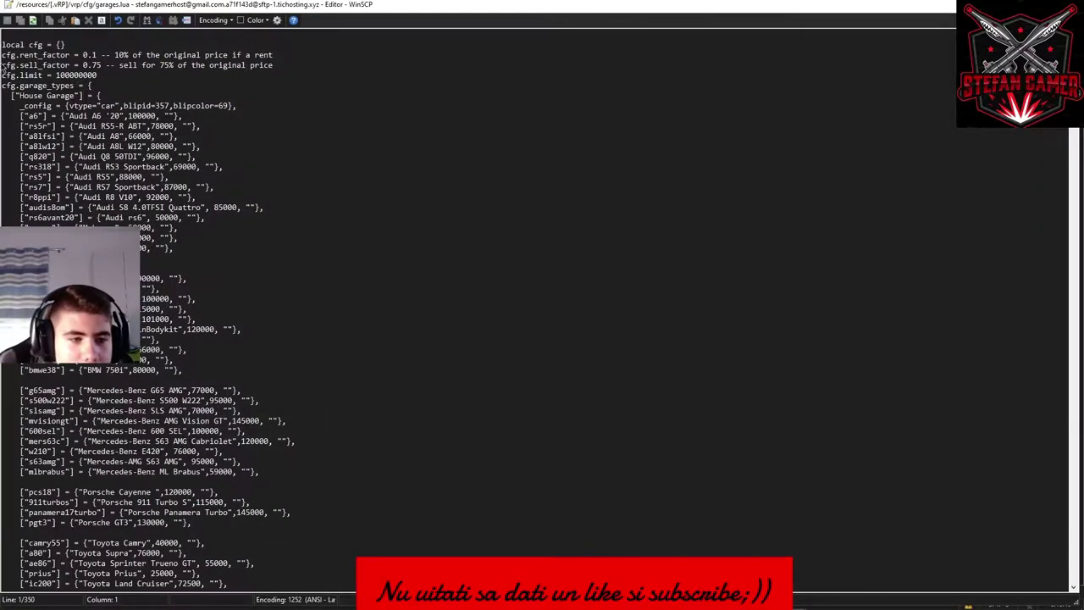
click(174, 248)
drag(20, 248, 174, 248)
click(178, 245)
key(Return)
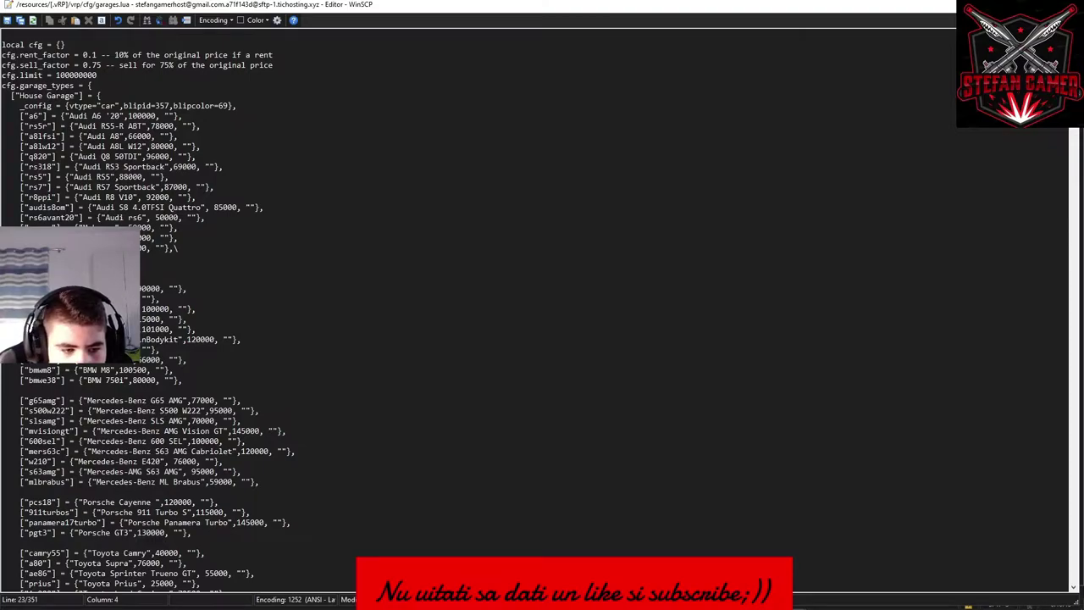
key(ctrl+v)
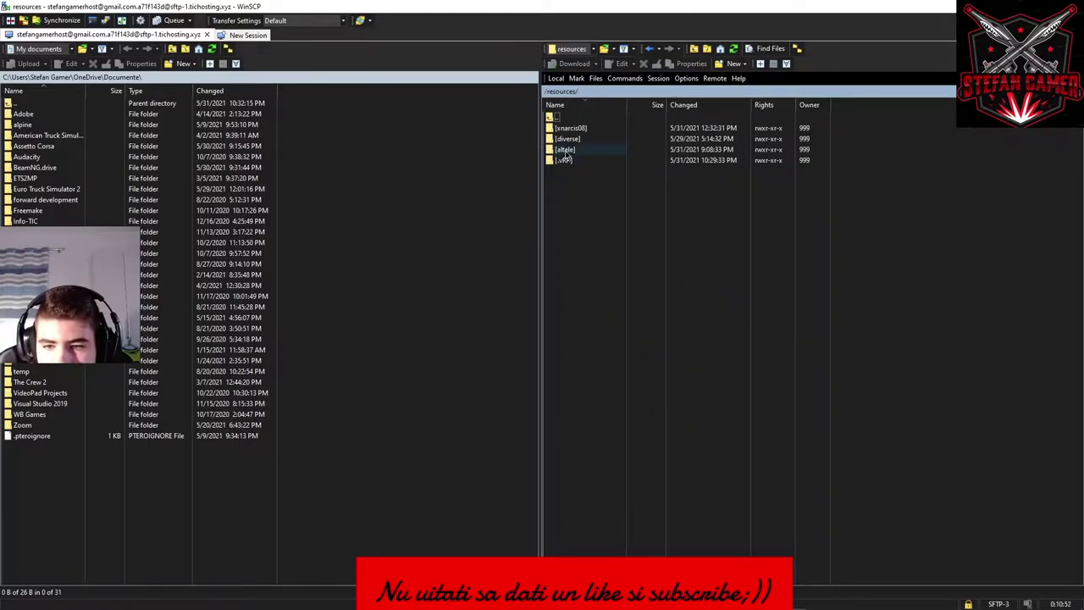
Open carvariations.meta in the Portofino folder under [Masini Showroom]/[altele], copy its modelName value, and close the file.
click(579, 128)
double_click(580, 129)
double_click(583, 160)
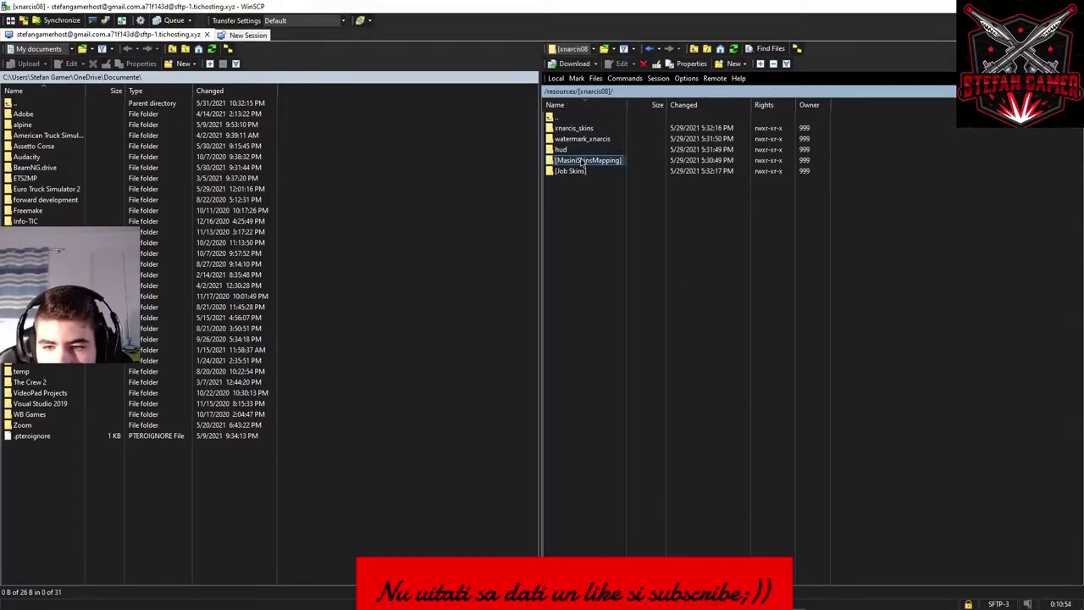
double_click(580, 138)
double_click(581, 150)
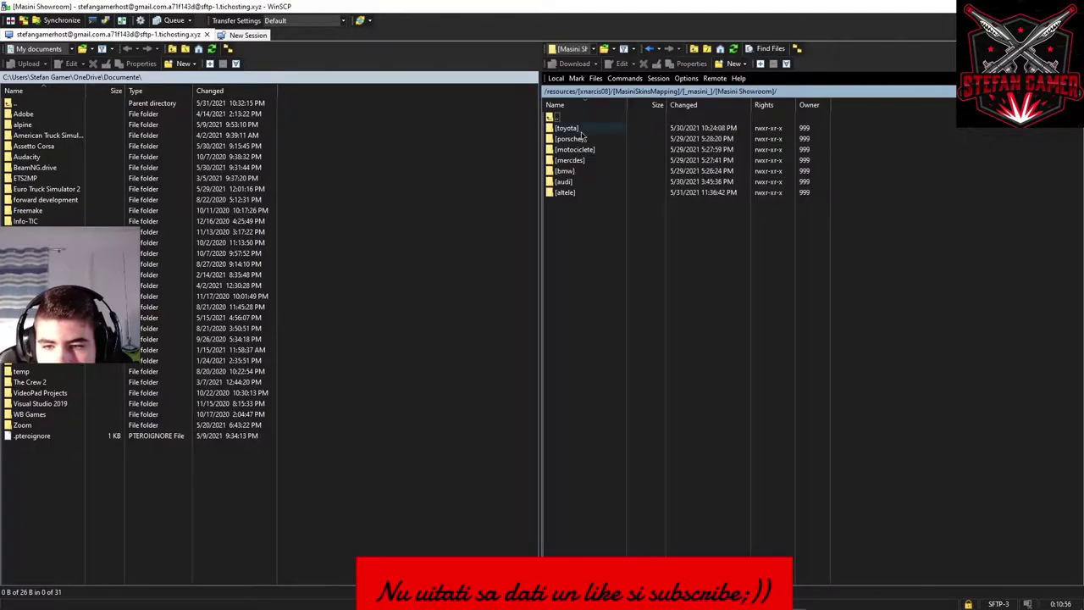
click(574, 190)
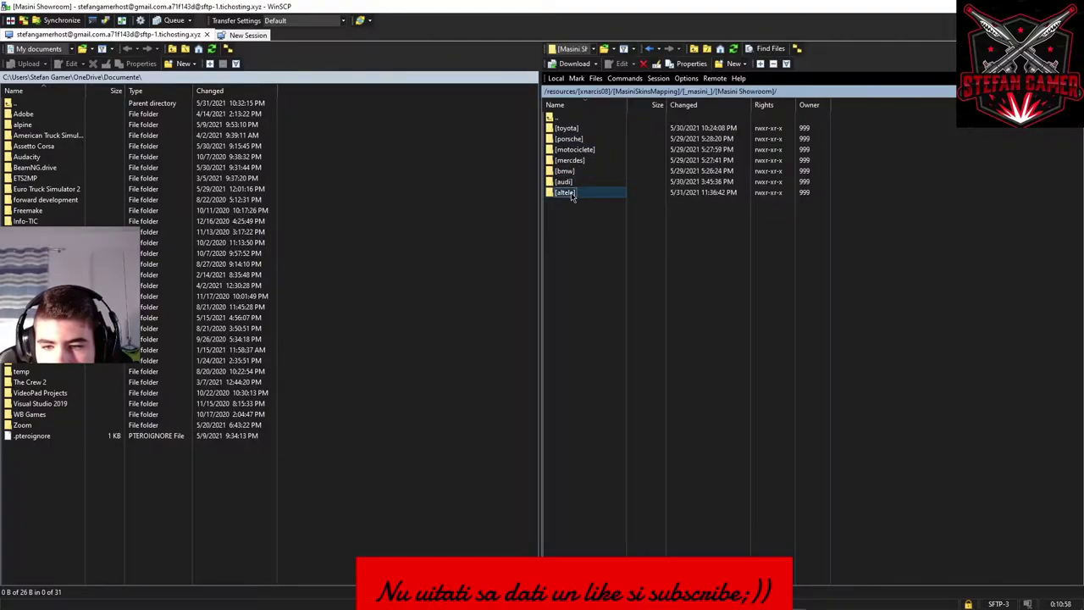
double_click(573, 192)
double_click(578, 161)
double_click(582, 170)
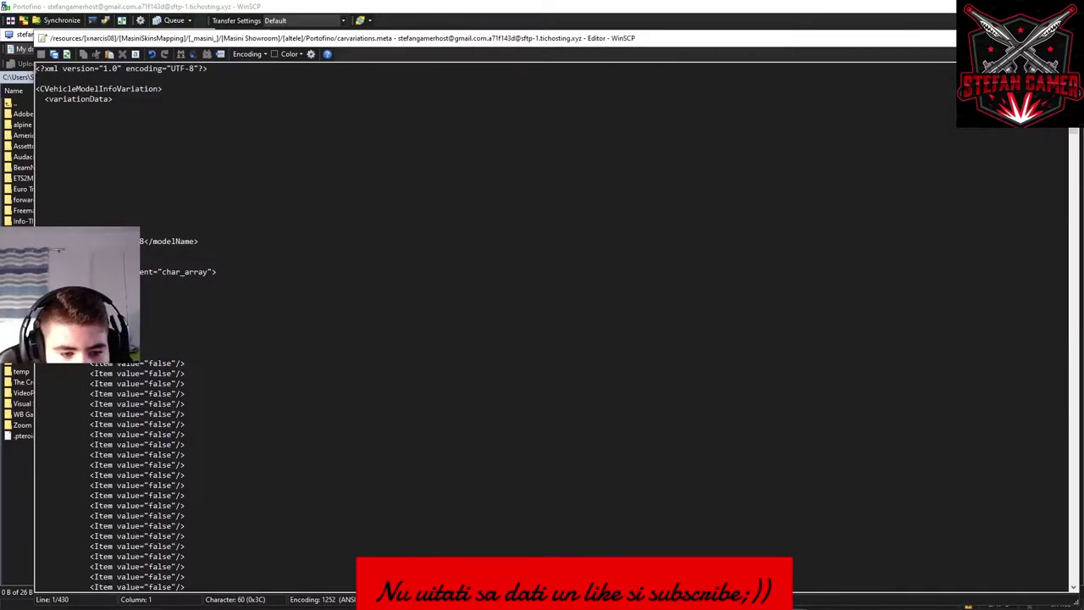
double_click(142, 240)
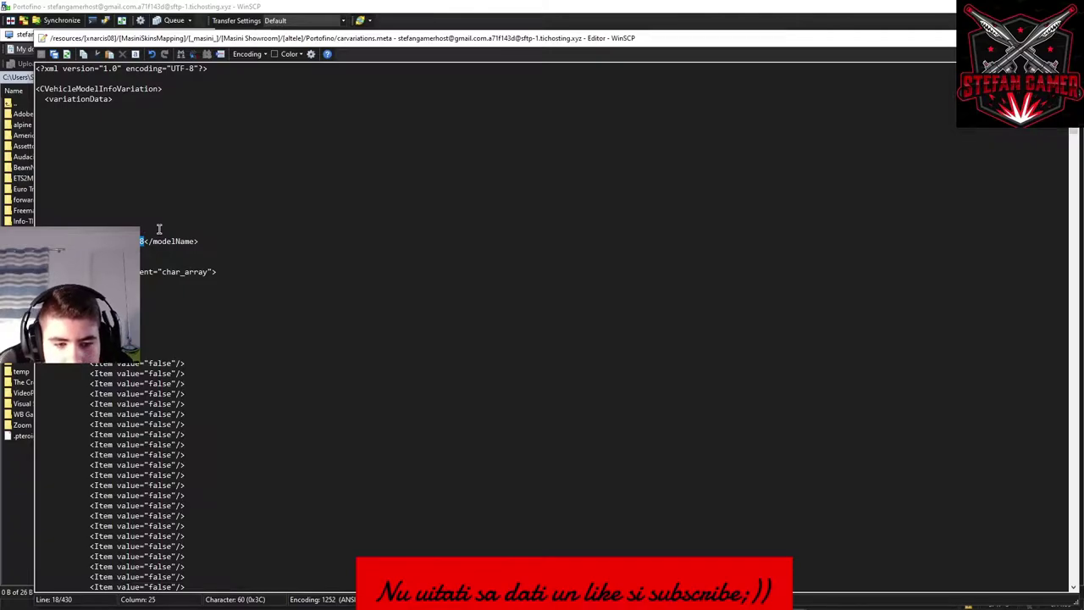
key(Escape)
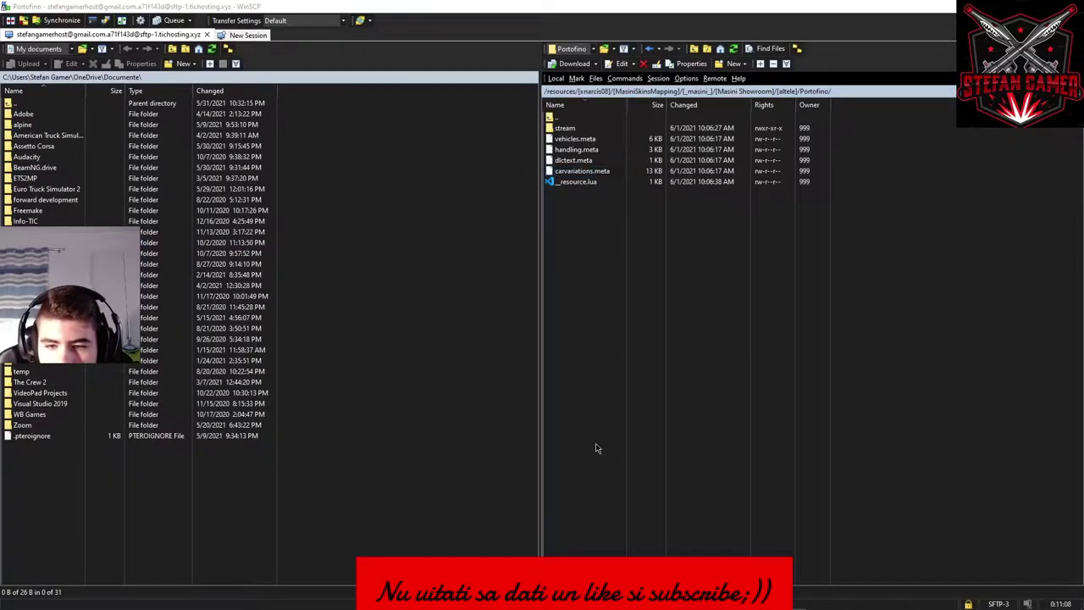
Return to garages.lua and replace the duplicated House Garage entry's model name with the copied "porto18".
key(alt+Tab)
click(310, 298)
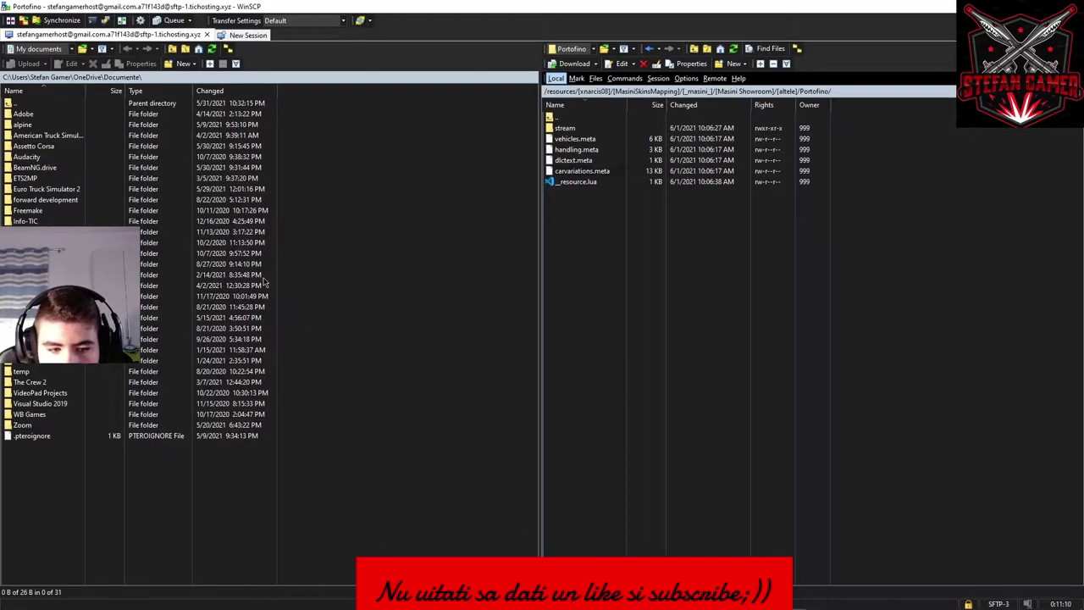
key(alt+Tab)
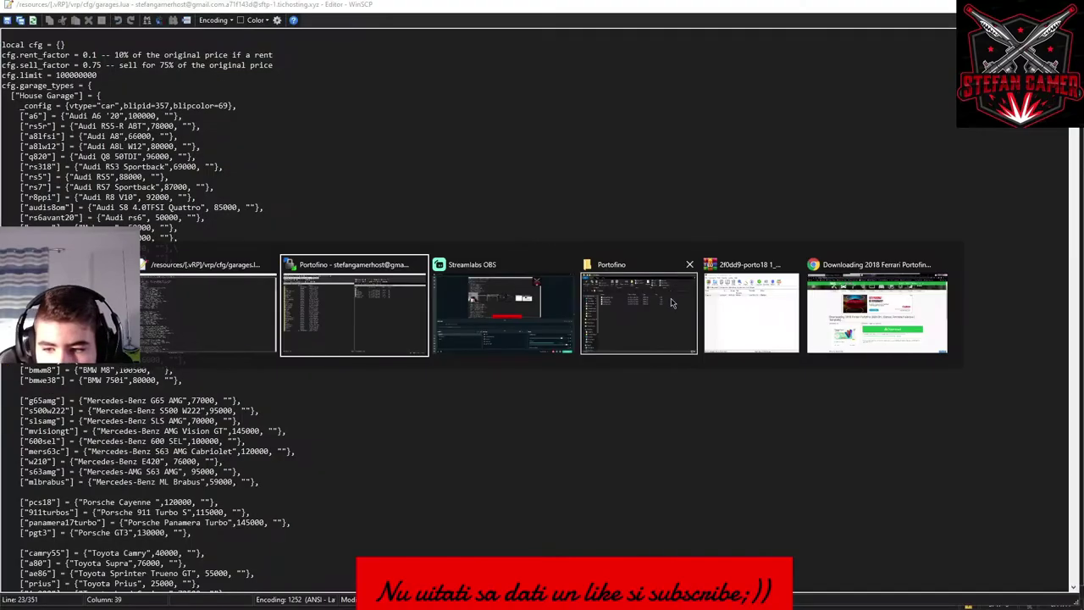
click(234, 308)
double_click(38, 257)
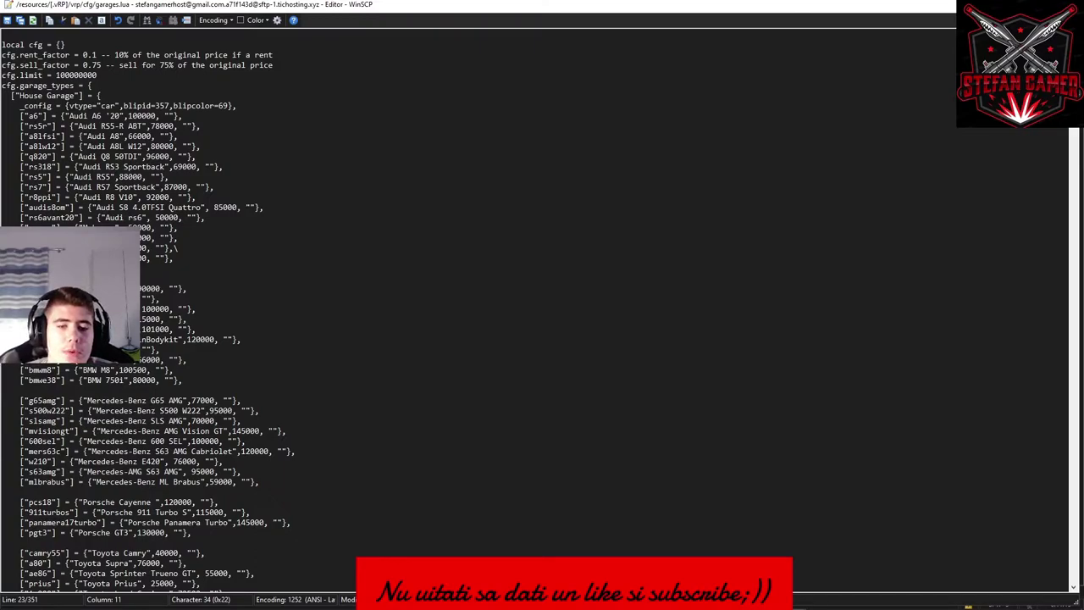
key(ctrl+v)
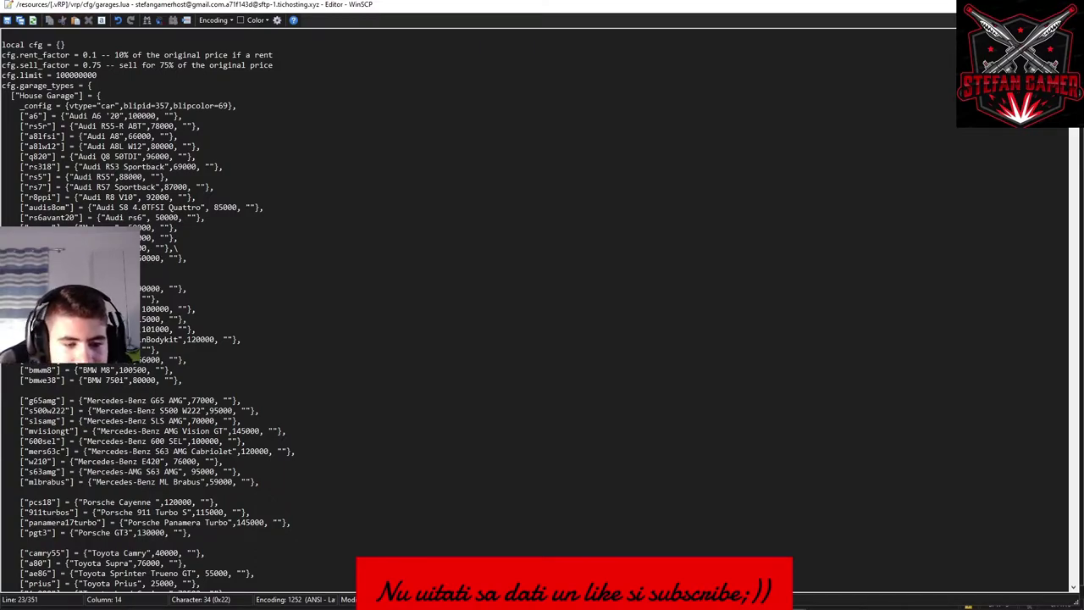
Change the car name in the new porto18 entry of the House Garage list to the Portofino's name.
double_click(108, 258)
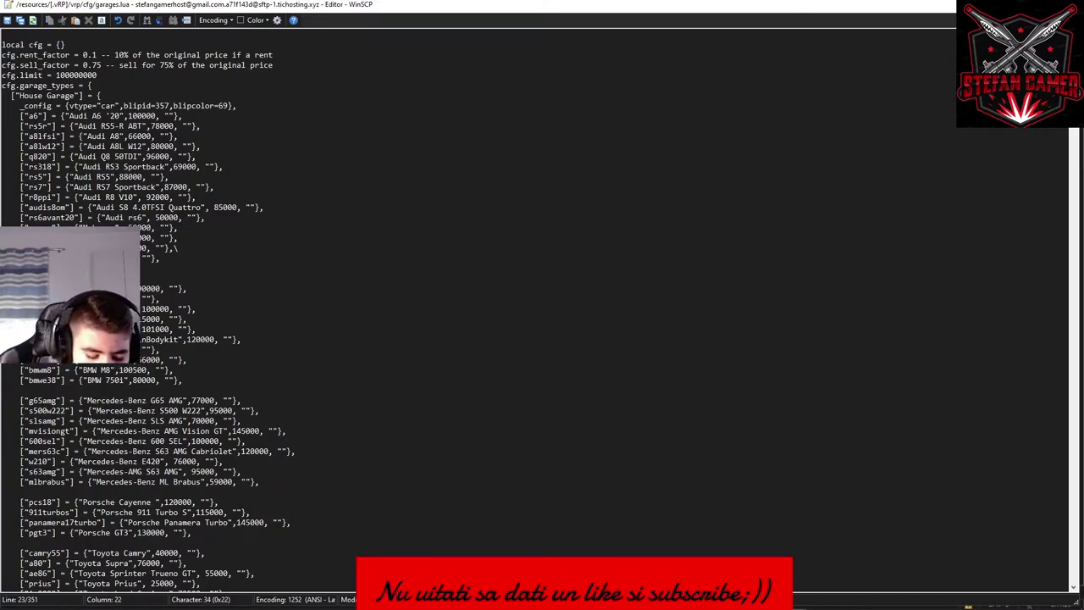
key(BackSpace)
key(BackSpace)
key(BackSpace)
key(BackSpace)
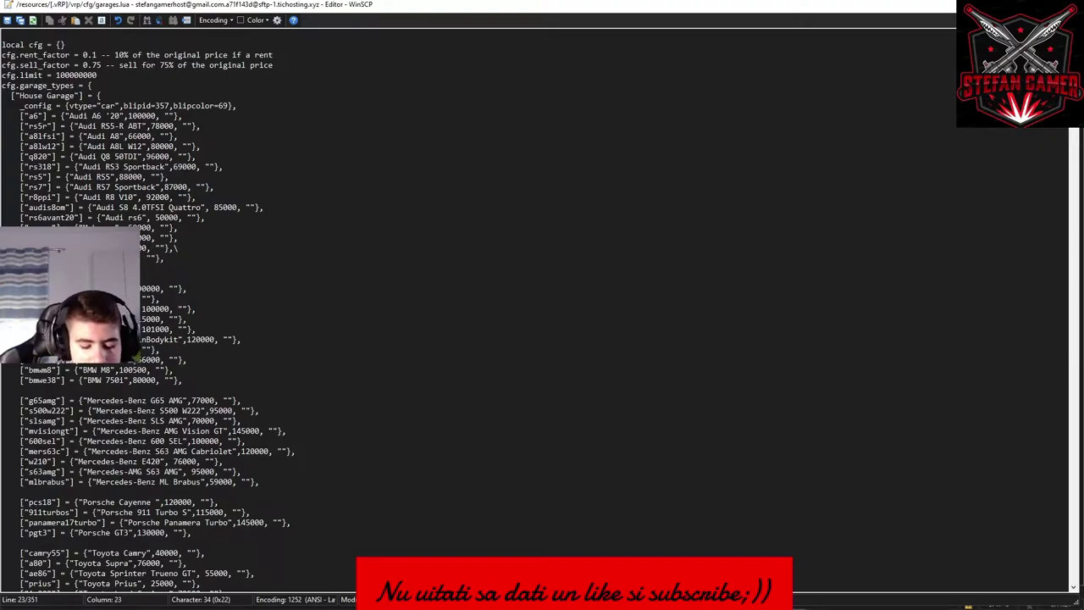
text(50000, )
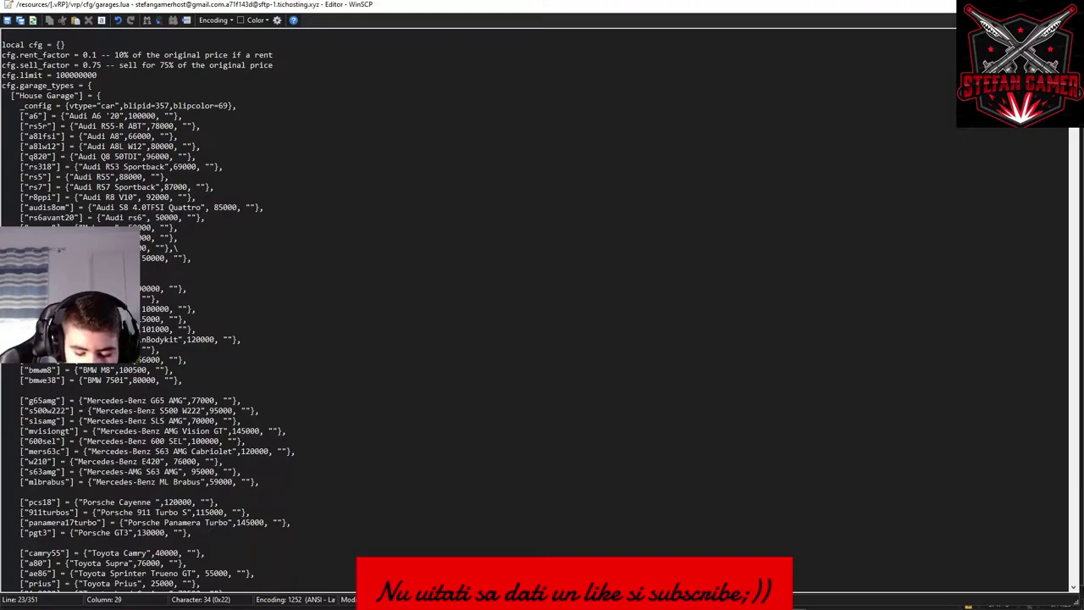
text(orto)
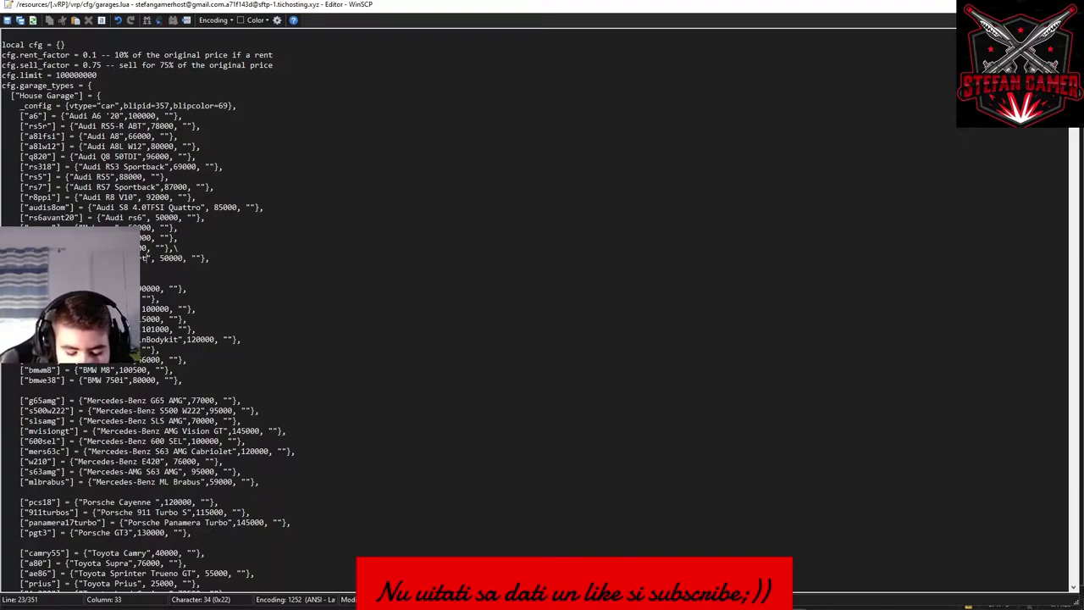
text(finop)
key(BackSpace)
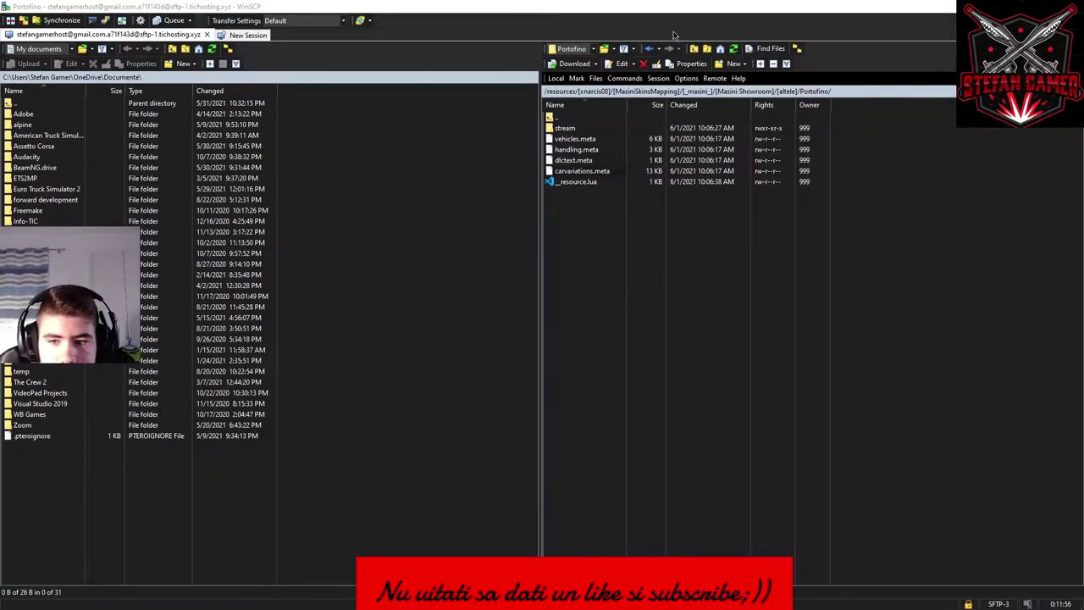
Close the WinSCP session and connect to the Legend Romania Roleplay server in FiveM.
key(alt+F4)
click(520, 344)
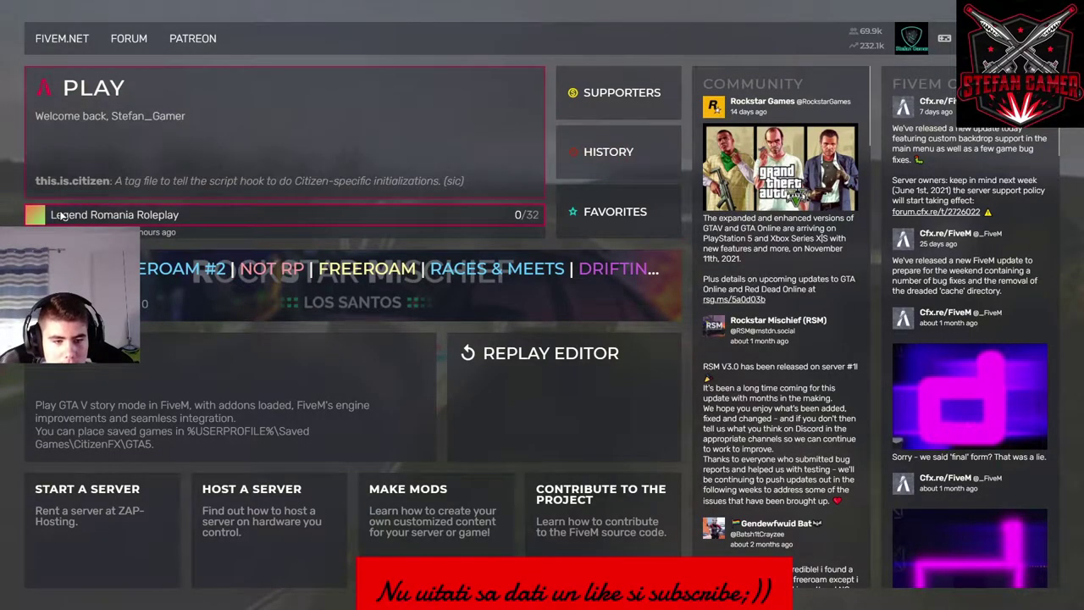
click(61, 214)
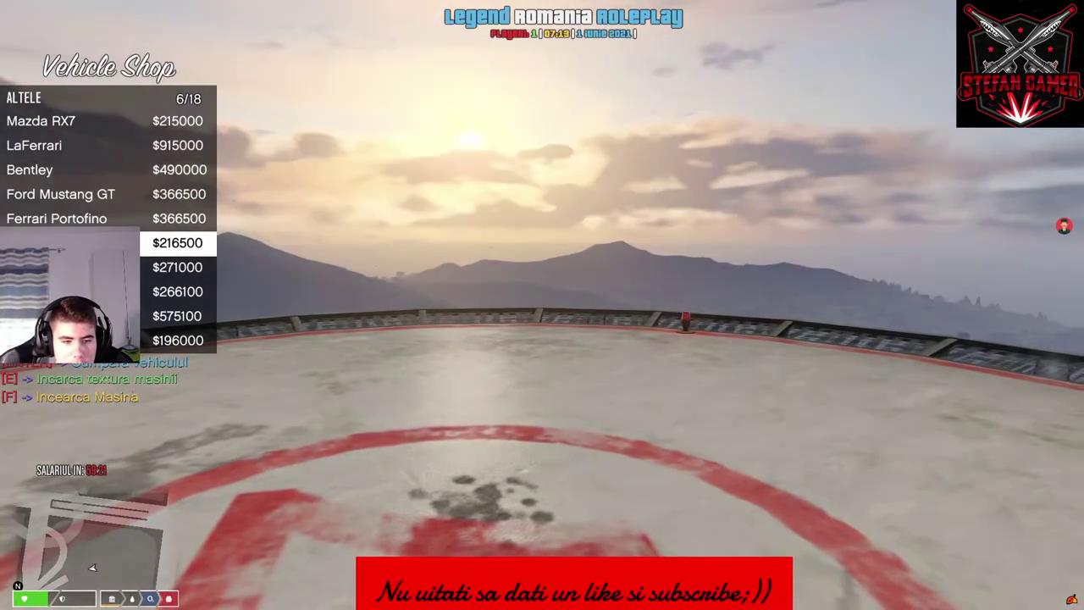
Buy the Ferrari Portofino from the Altele category of the Vehicle Shop.
key(Up)
key(Up)
key(Up)
key(Return)
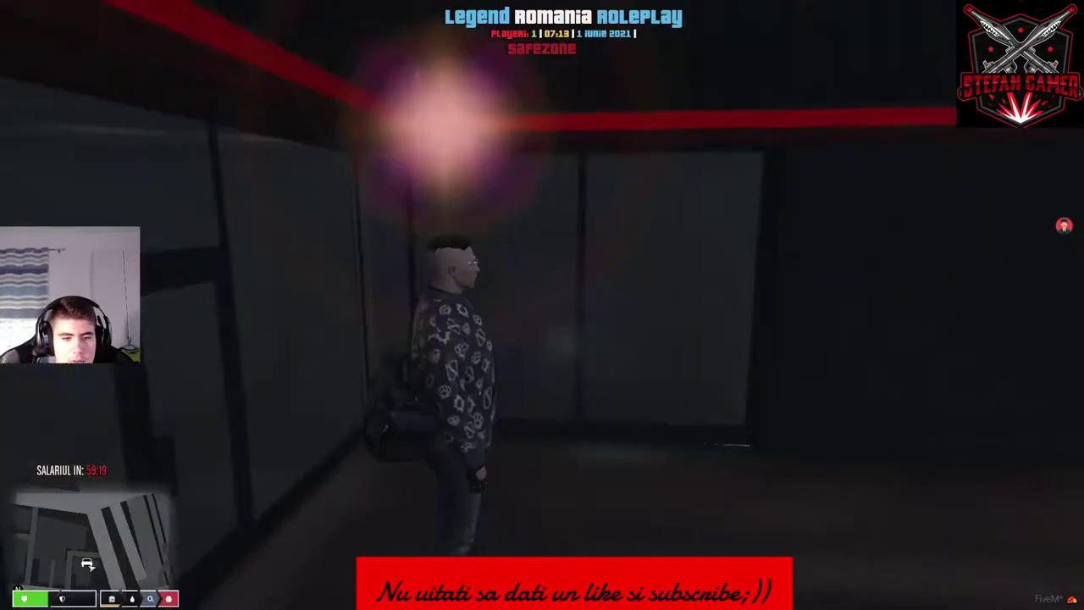
key(s)
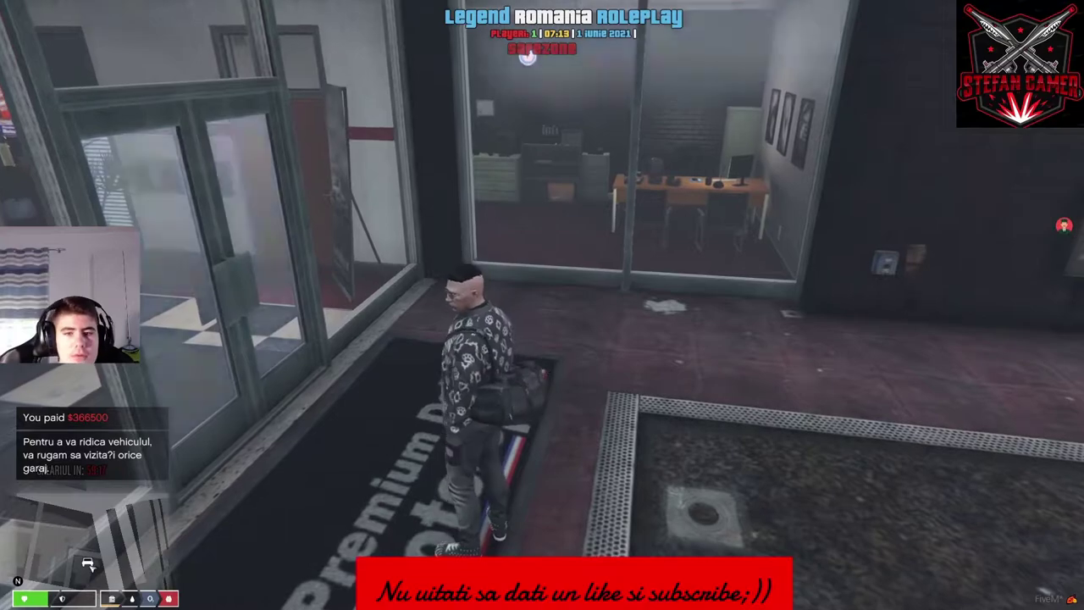
key(a)
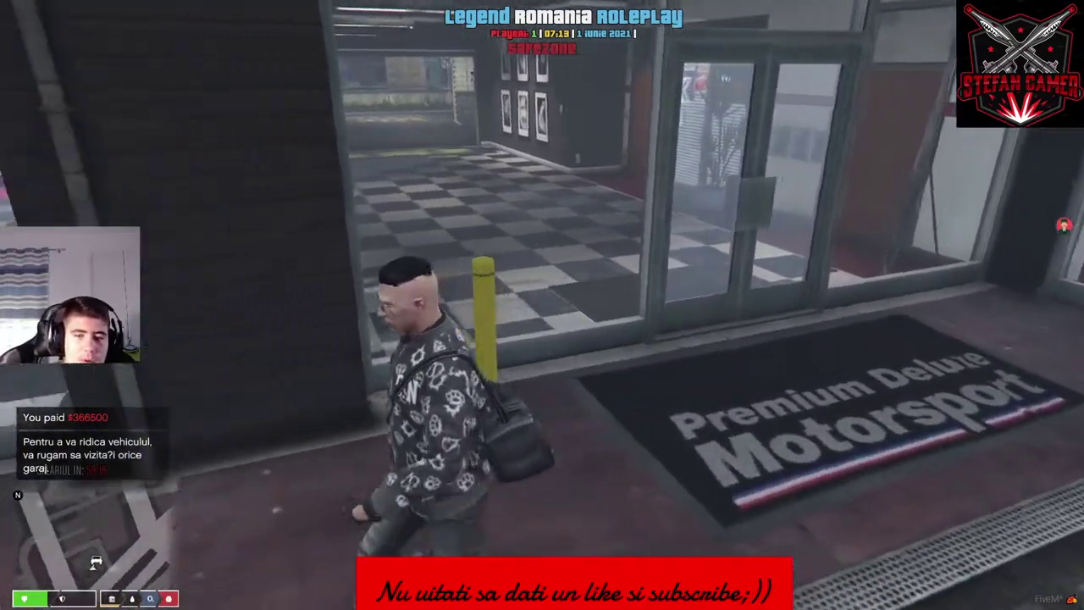
key(w)
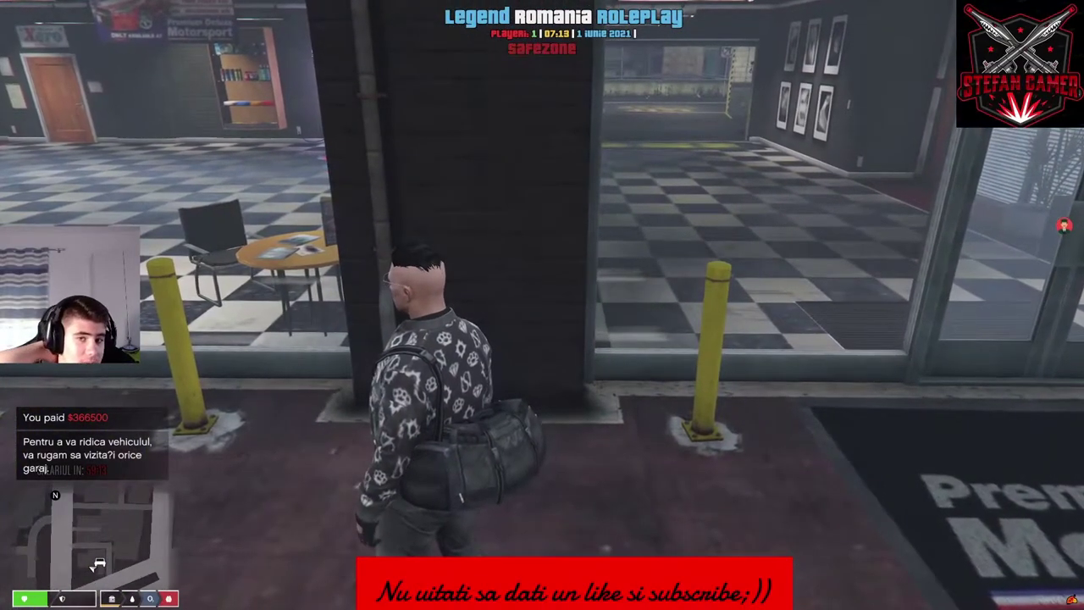
Leave the game server by running the disconnect command in the console, and close the console.
key(F8)
text(disconnect)
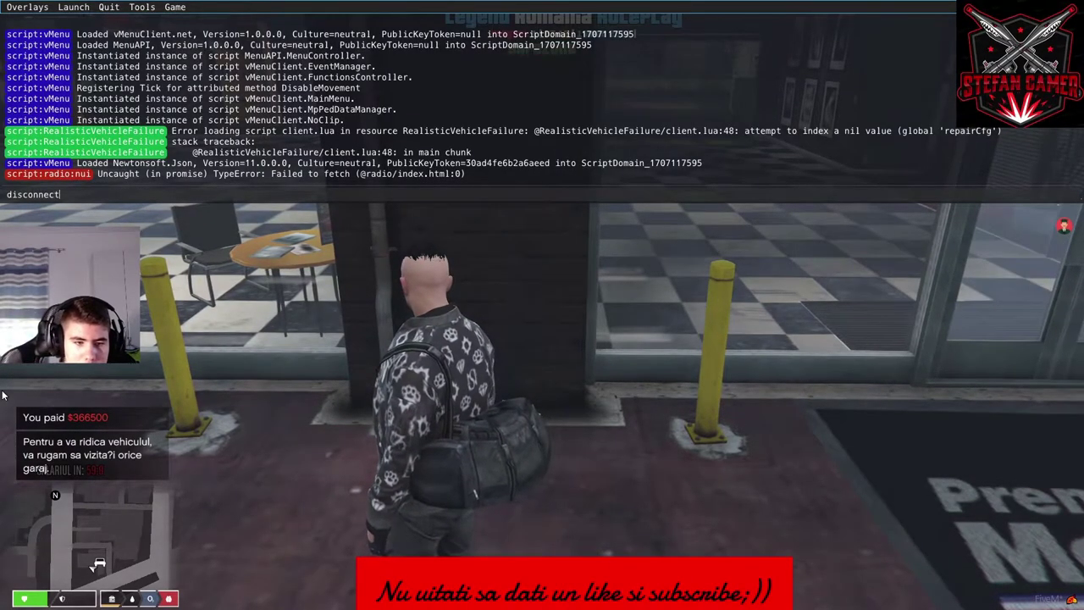
key(Return)
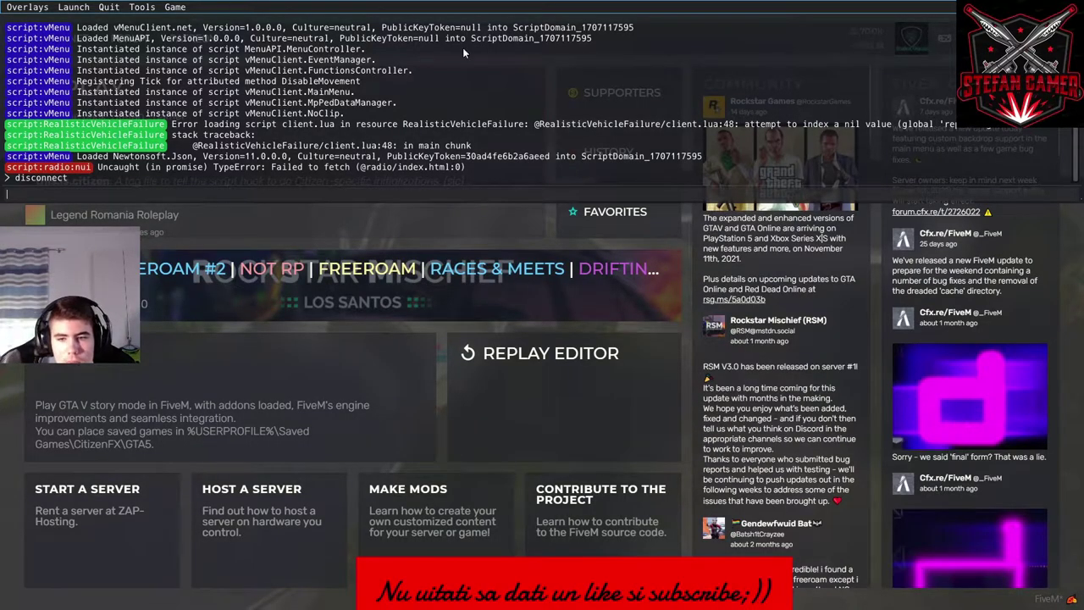
key(F8)
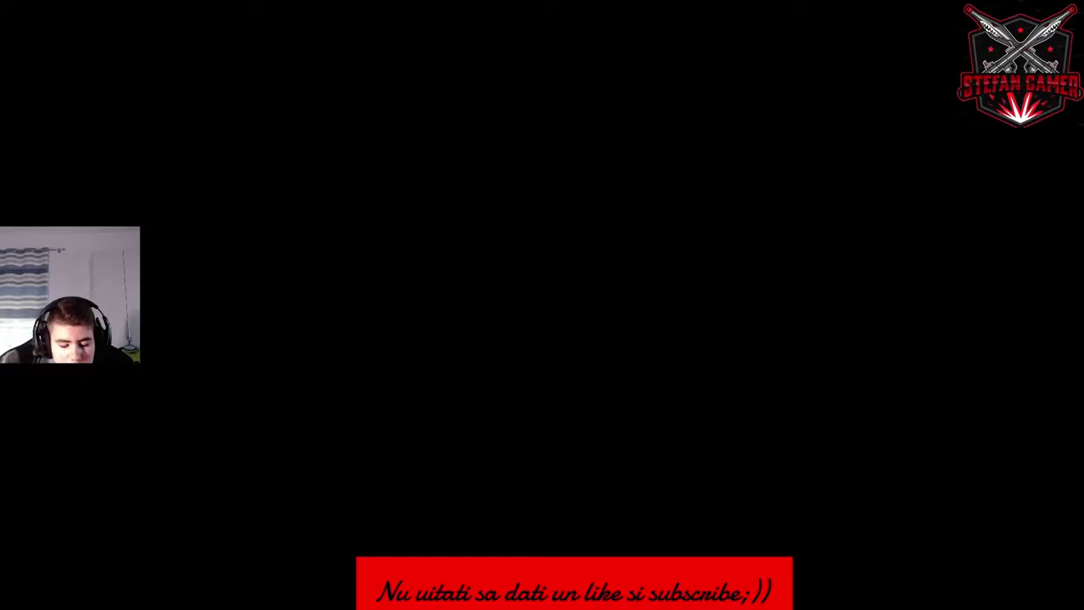
Switch to WinSCP and open garages.lua in the server's /resources/[.vRP]/vrp/cfg folder.
key(super)
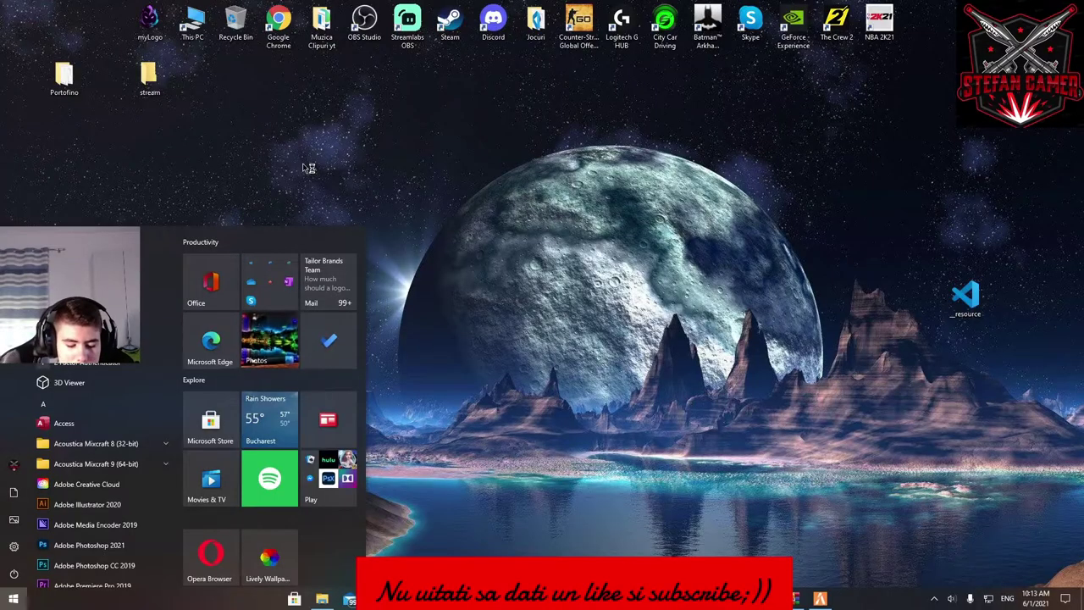
key(super)
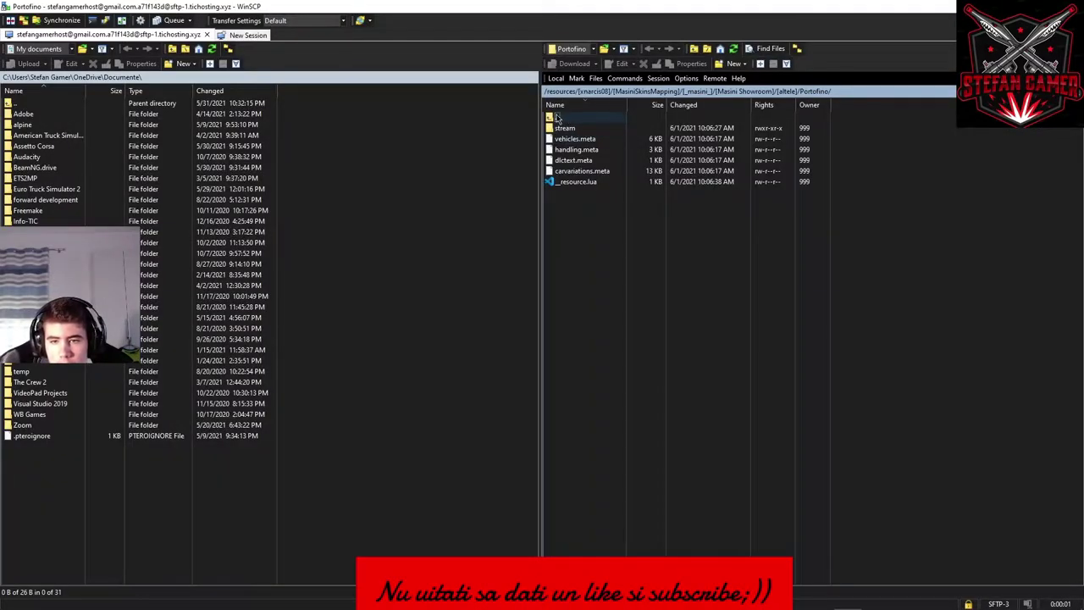
double_click(559, 118)
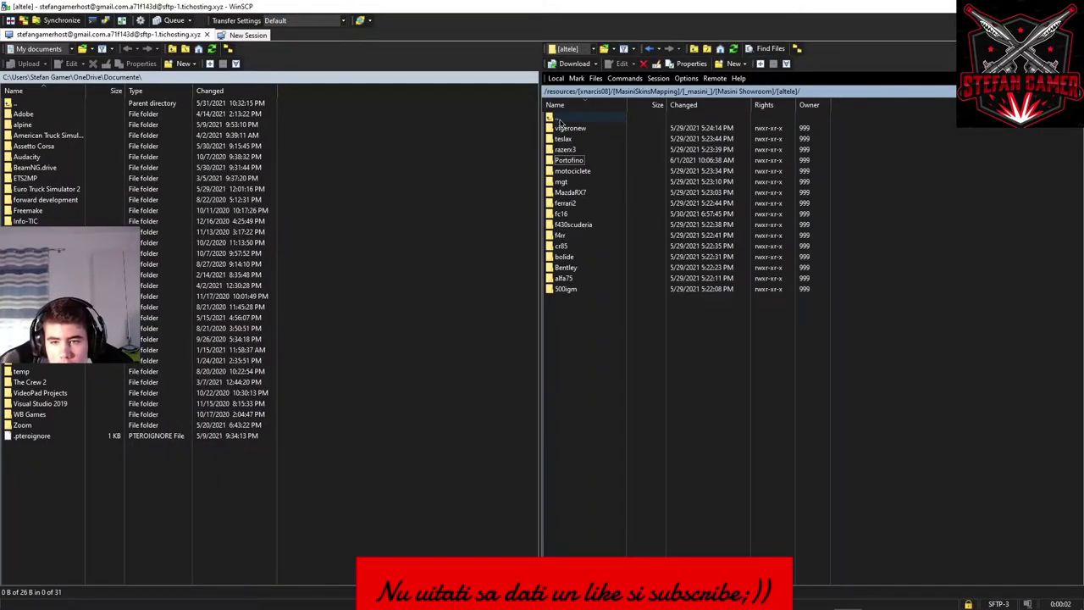
click(563, 91)
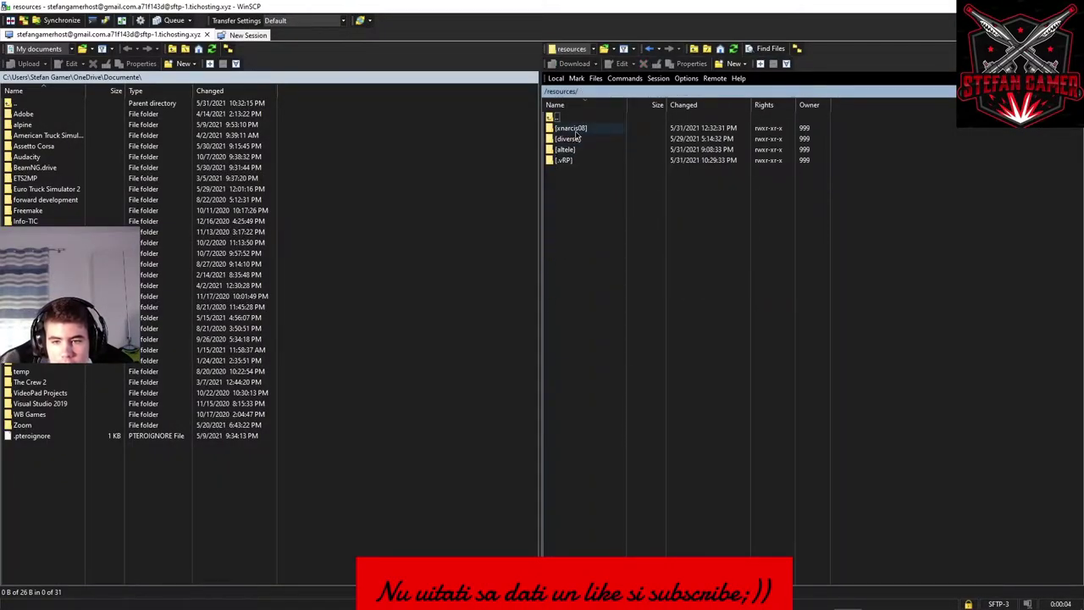
double_click(579, 129)
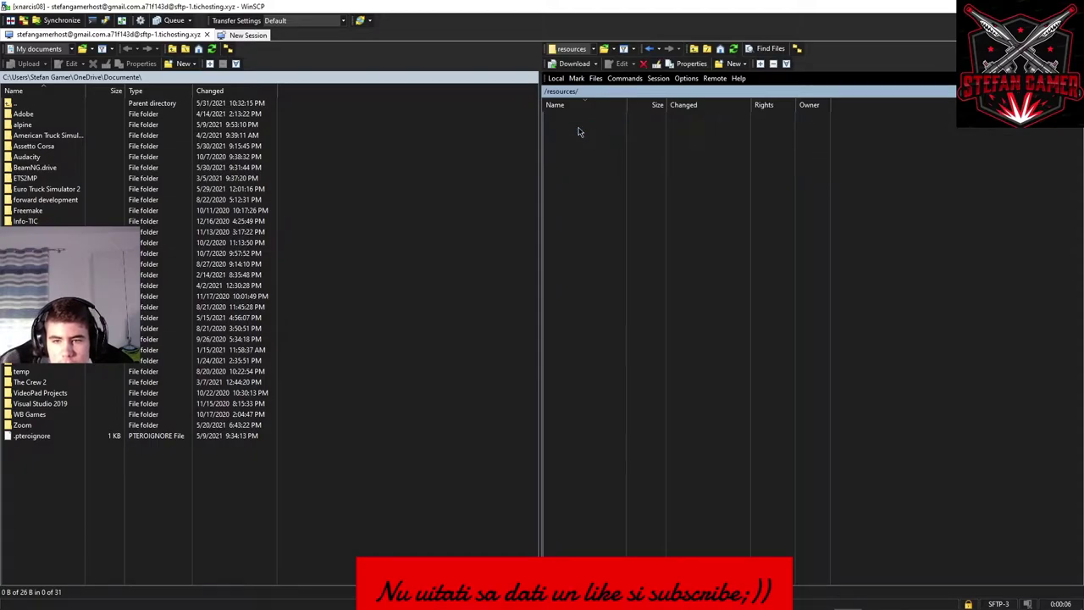
double_click(585, 159)
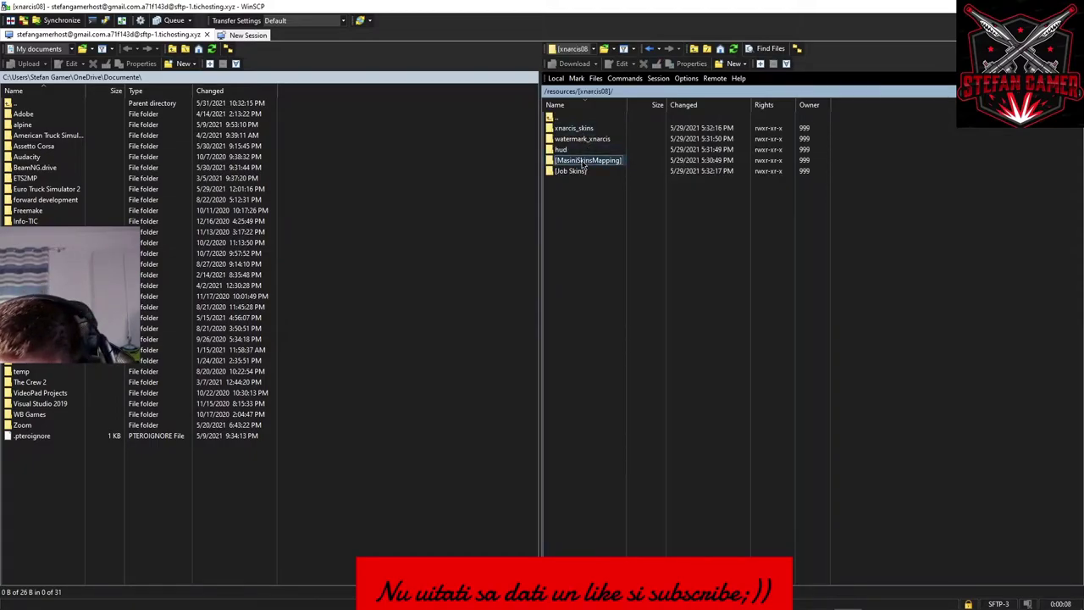
double_click(555, 116)
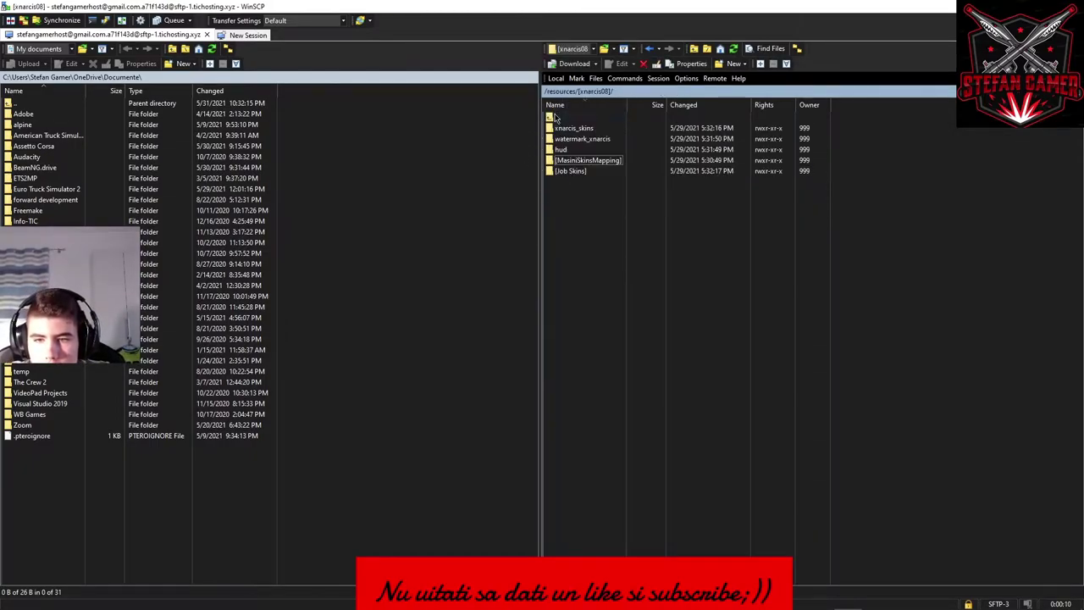
double_click(554, 116)
double_click(564, 161)
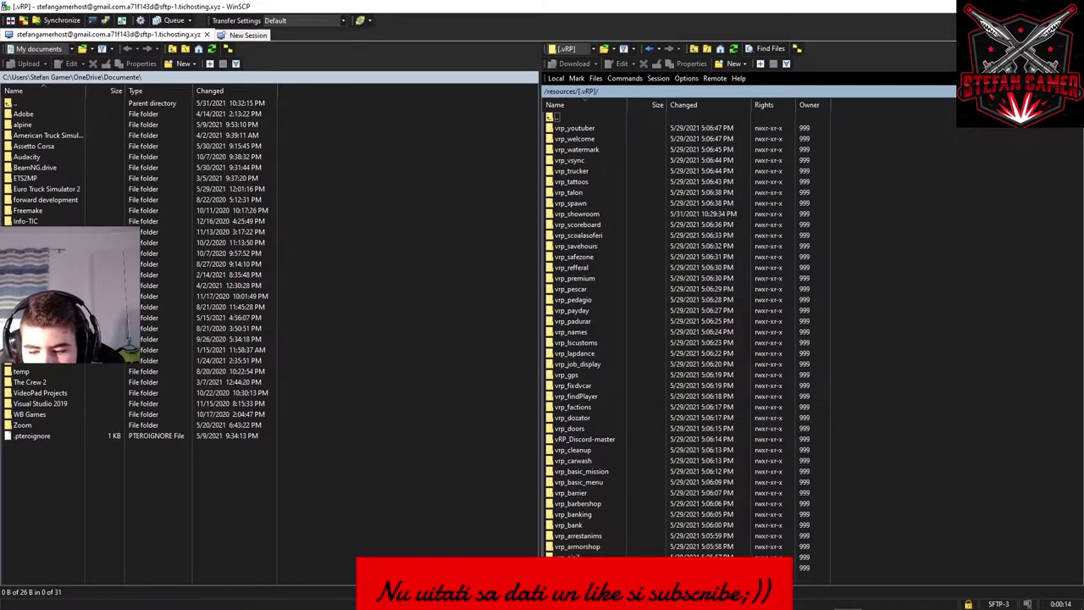
double_click(564, 568)
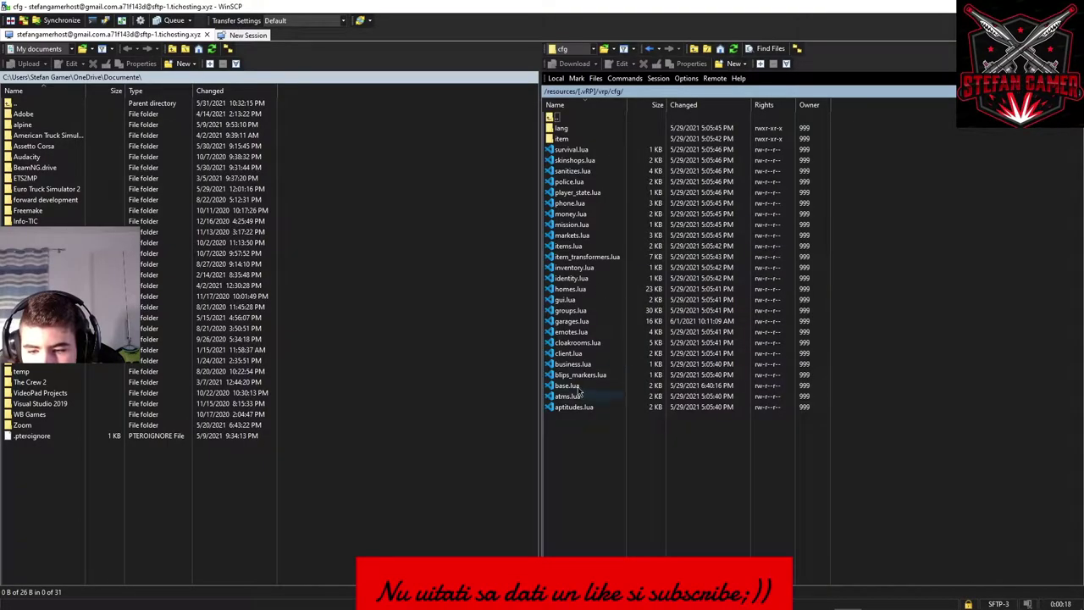
double_click(572, 322)
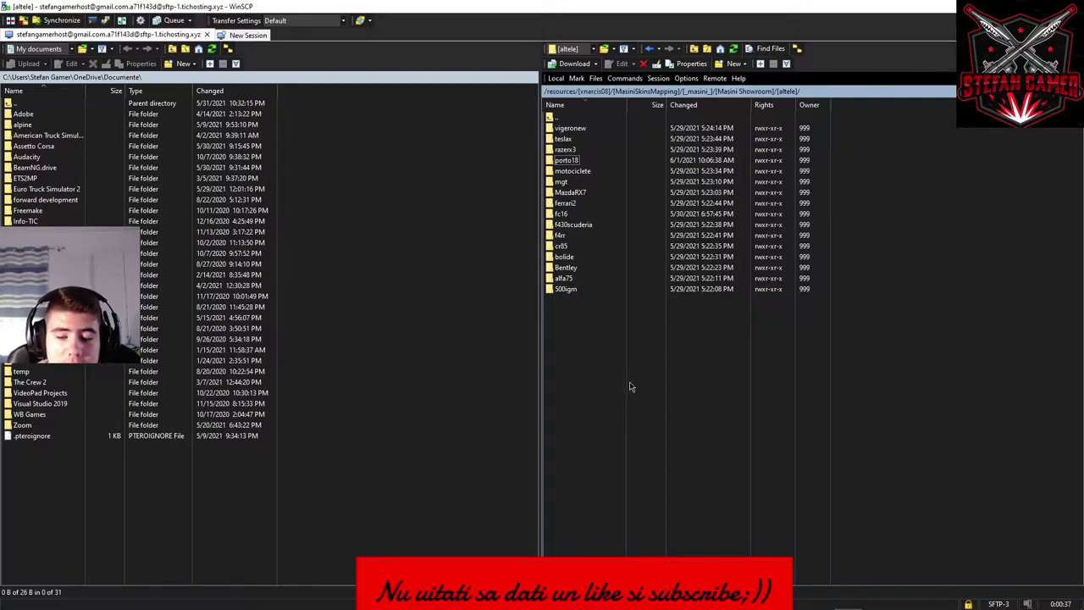
Open carvariations.meta in the porto18 folder, copy the modelName value porto18, and close the file.
double_click(561, 160)
double_click(581, 171)
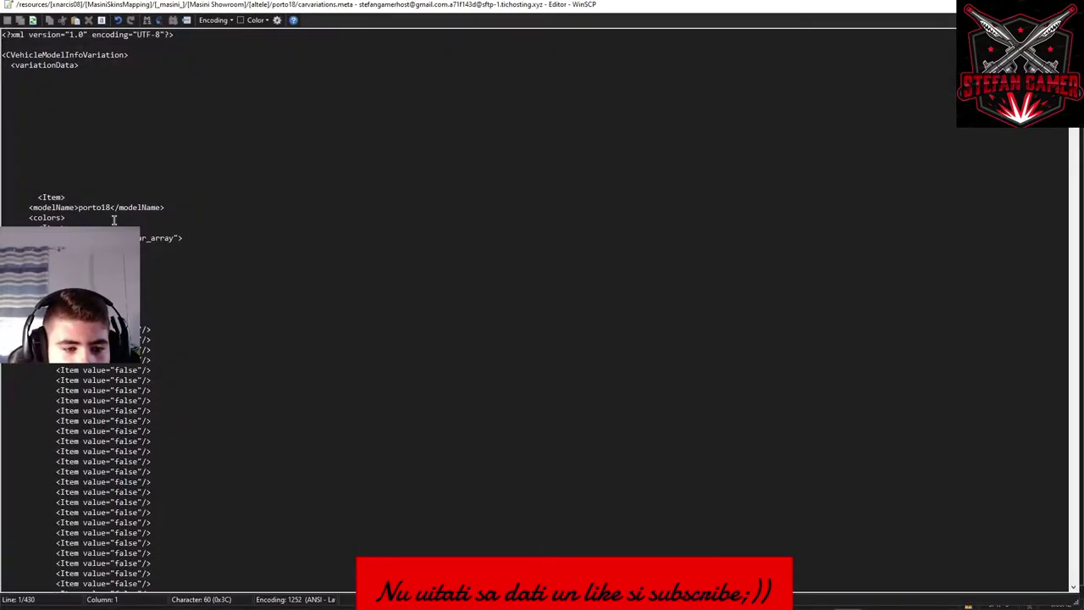
double_click(93, 207)
key(ctrl+c)
right_click(93, 208)
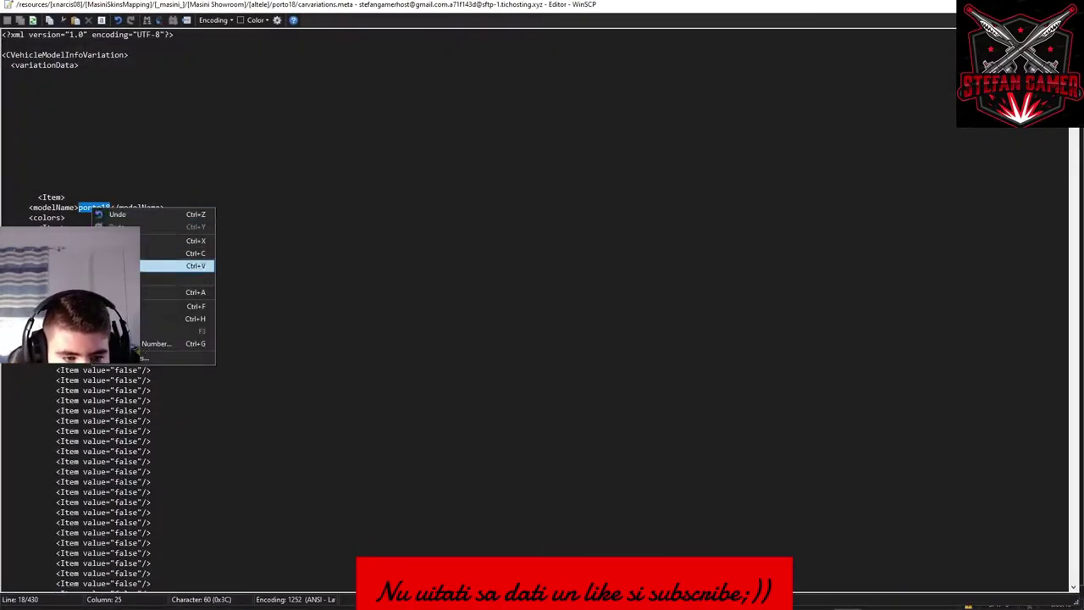
click(127, 253)
click(1069, 5)
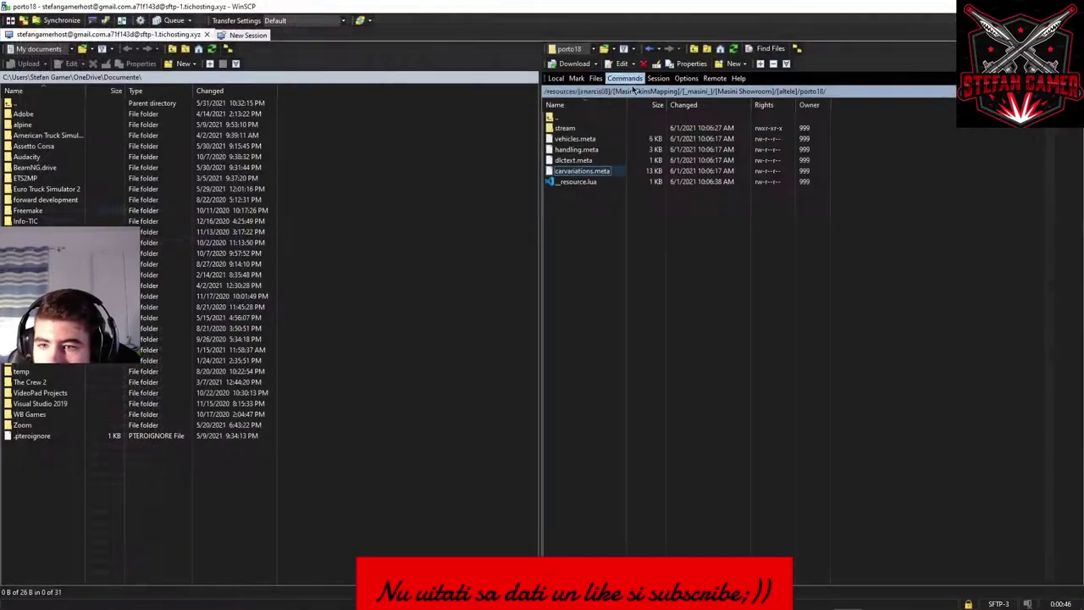
double_click(553, 118)
right_click(566, 160)
click(583, 222)
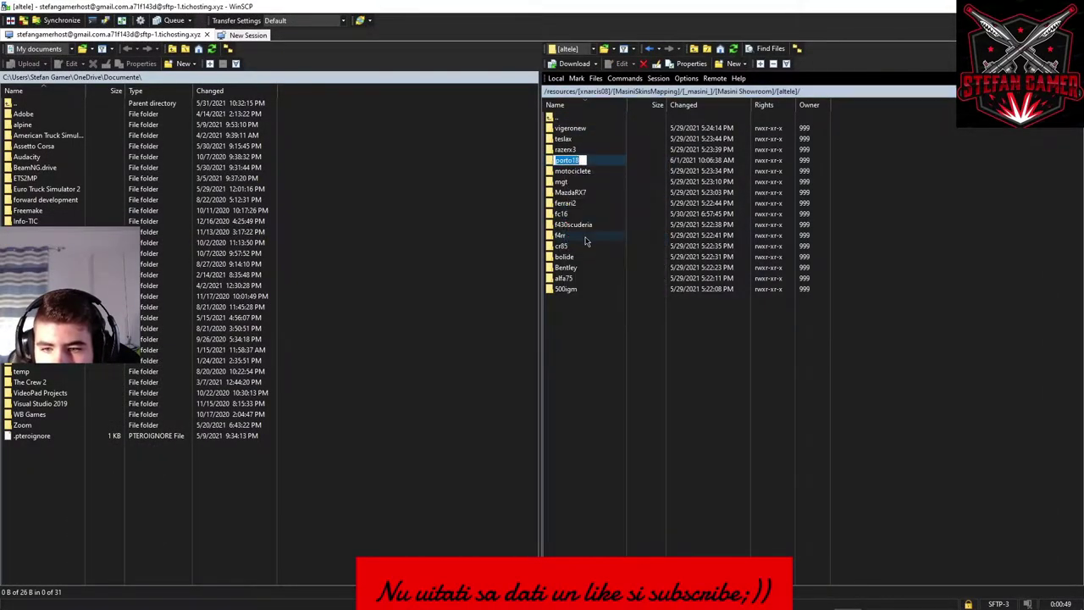
key(Escape)
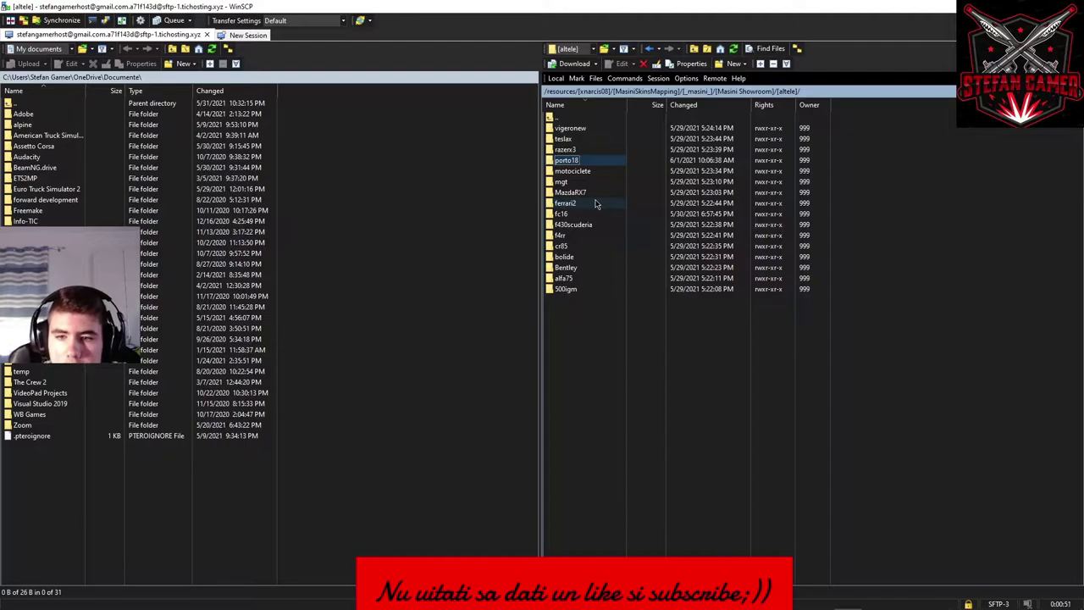
Open server.cfg in the server's root folder and search it for "porto".
click(559, 91)
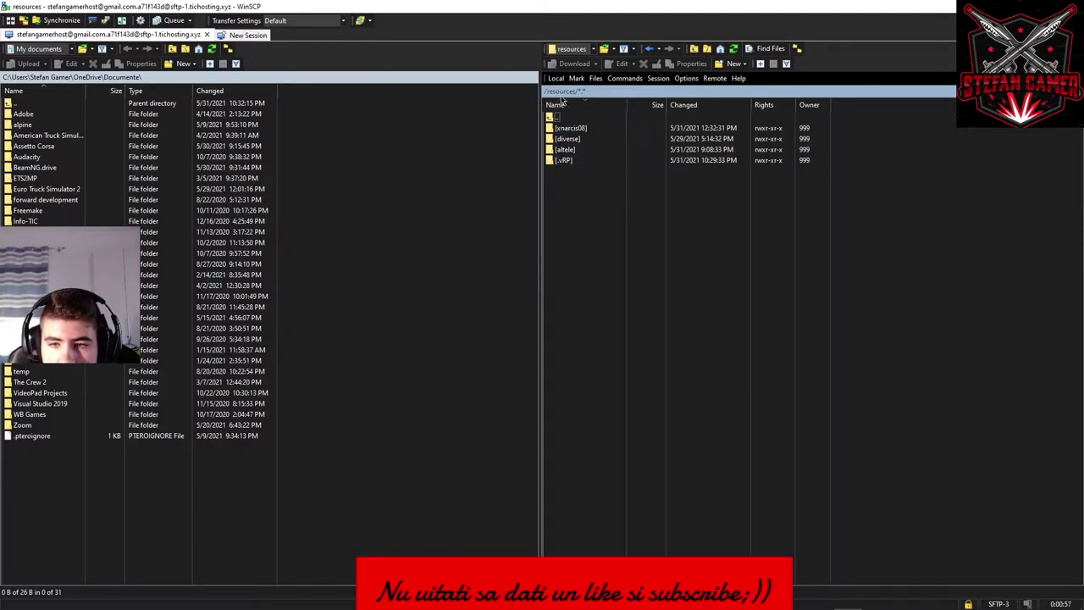
double_click(552, 117)
double_click(563, 171)
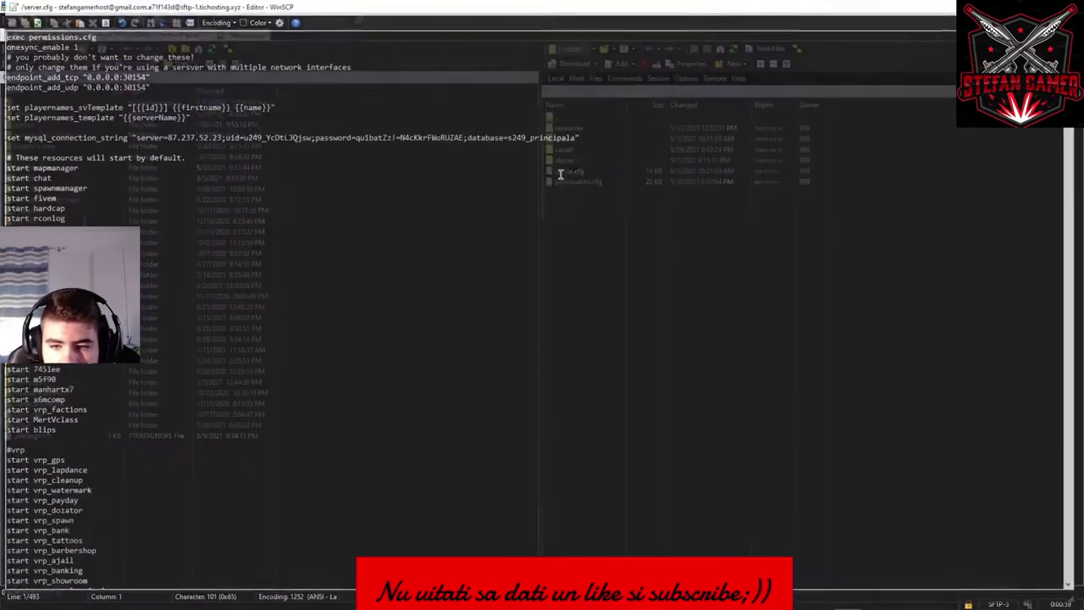
key(ctrl+f)
text(porto)
key(Return)
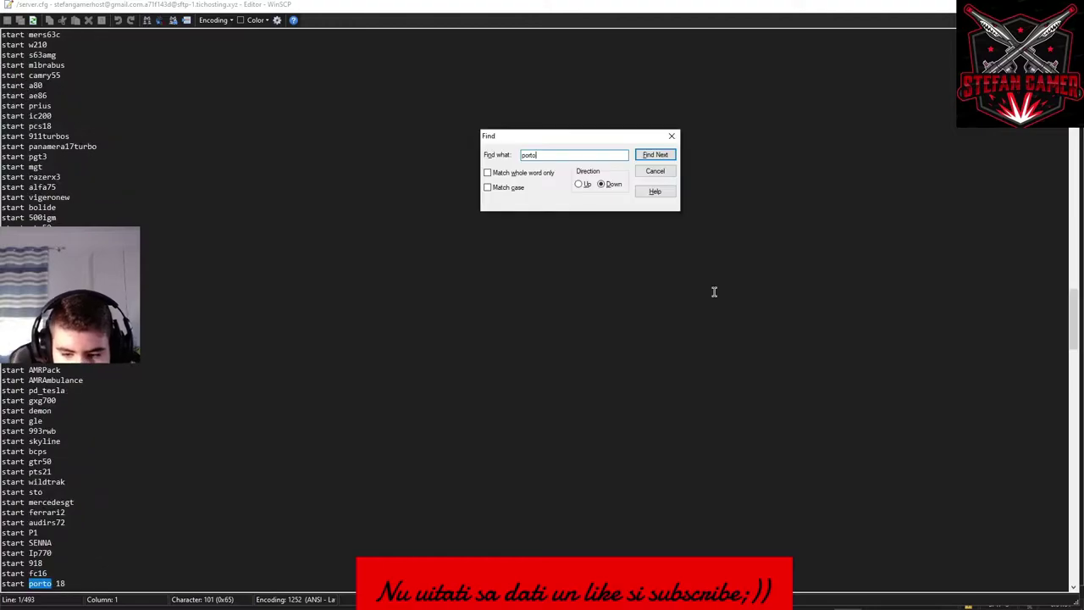
click(671, 135)
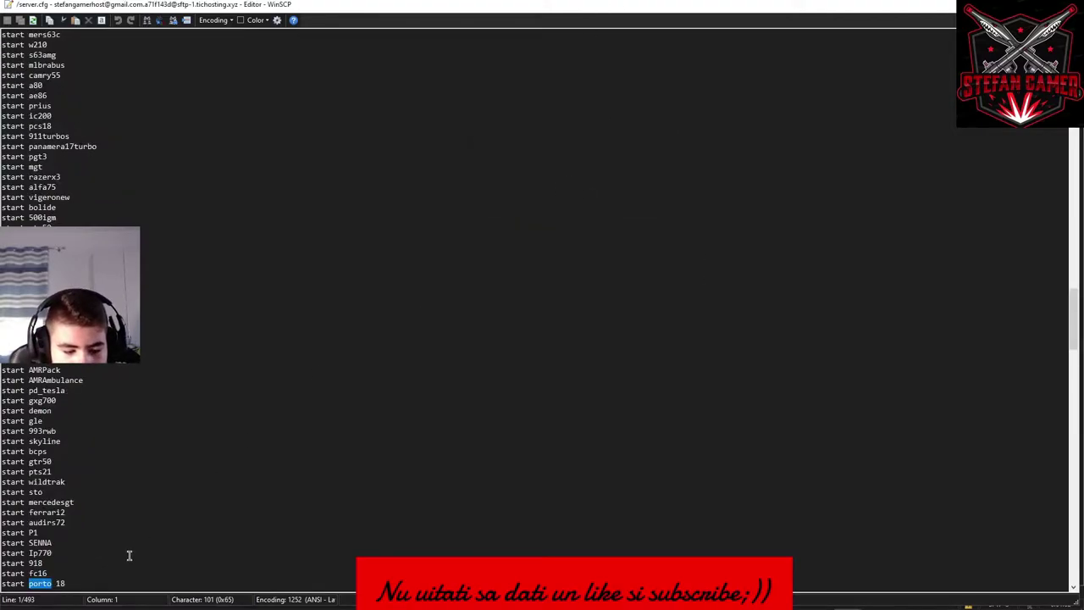
Replace the resource name in the "start porto 18" line with the copied porto18, save server.cfg, and close WinSCP.
drag(75, 584, 32, 585)
key(ctrl+v)
key(ctrl+s)
click(1069, 5)
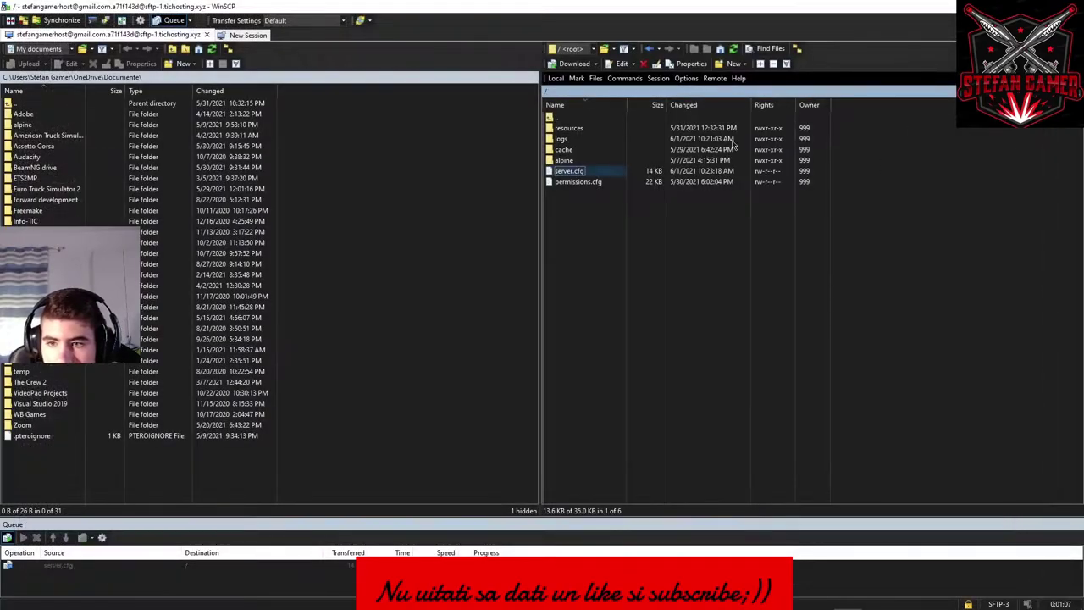
key(alt+F4)
key(Return)
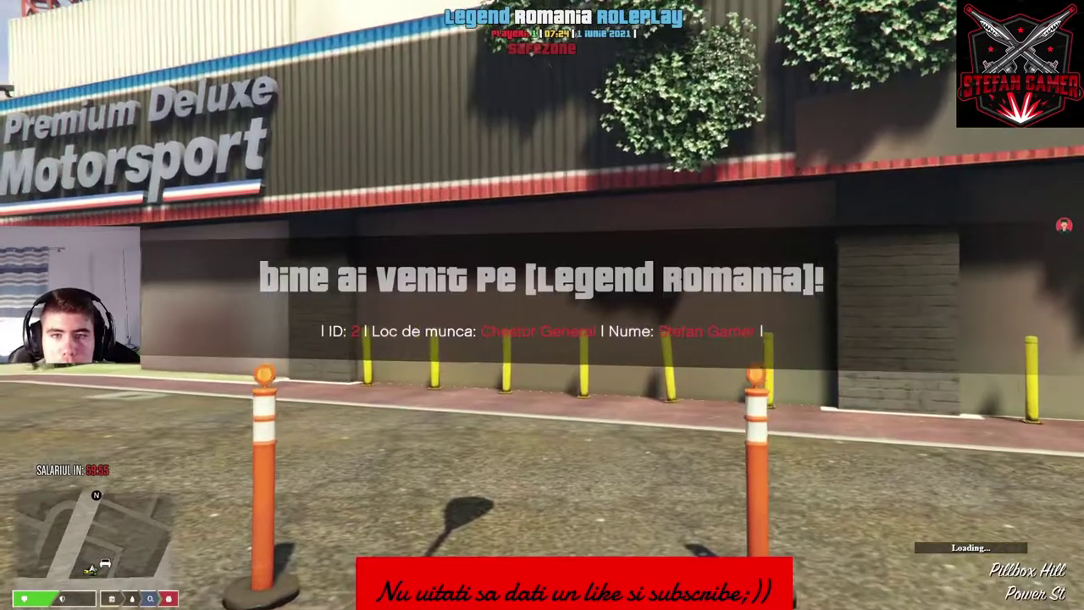
Spawn the Portofino by its model name from vMenu's Vehicle Spawner.
key(m)
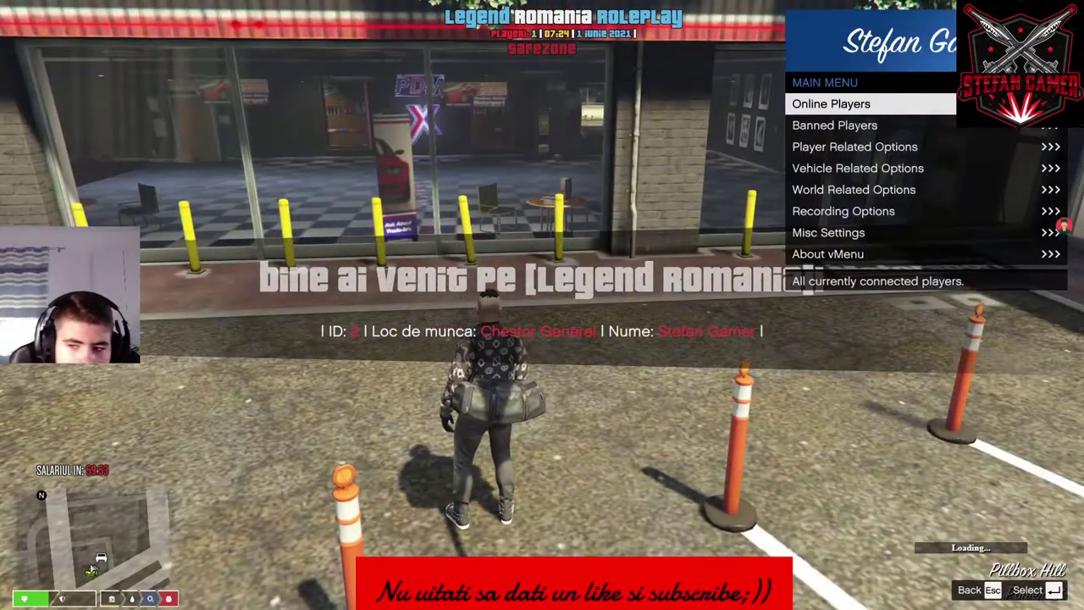
key(Down)
key(Down)
key(Down)
key(Return)
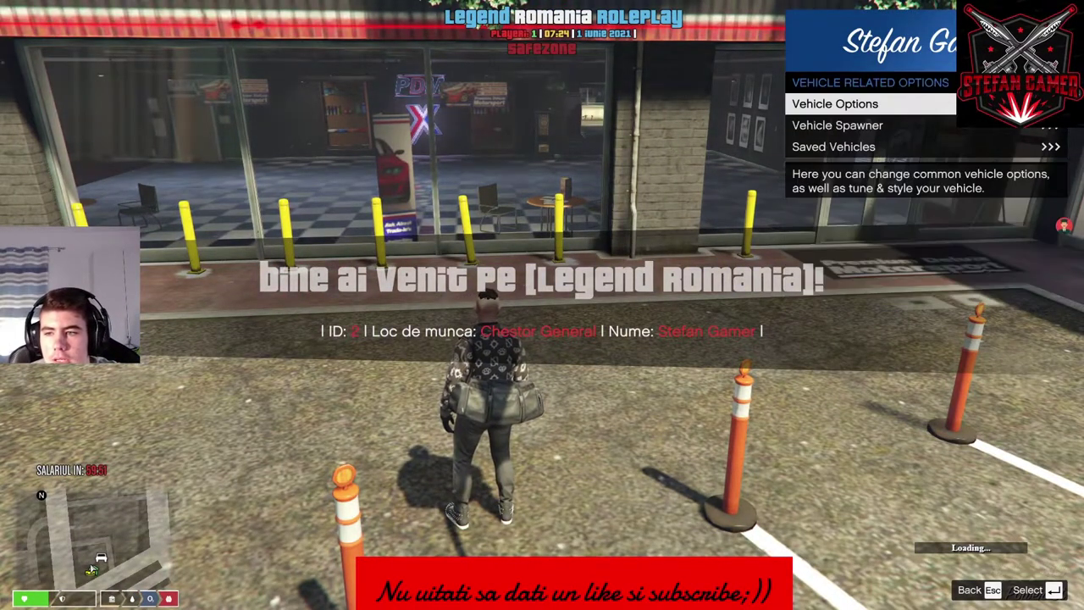
key(Down)
key(Return)
key(Return)
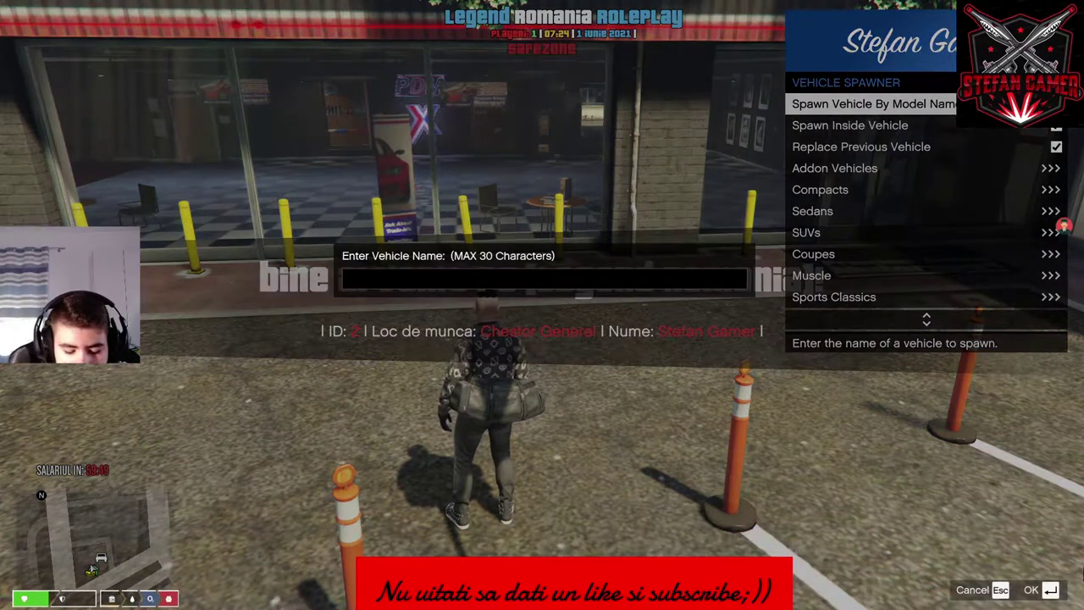
text(porto)
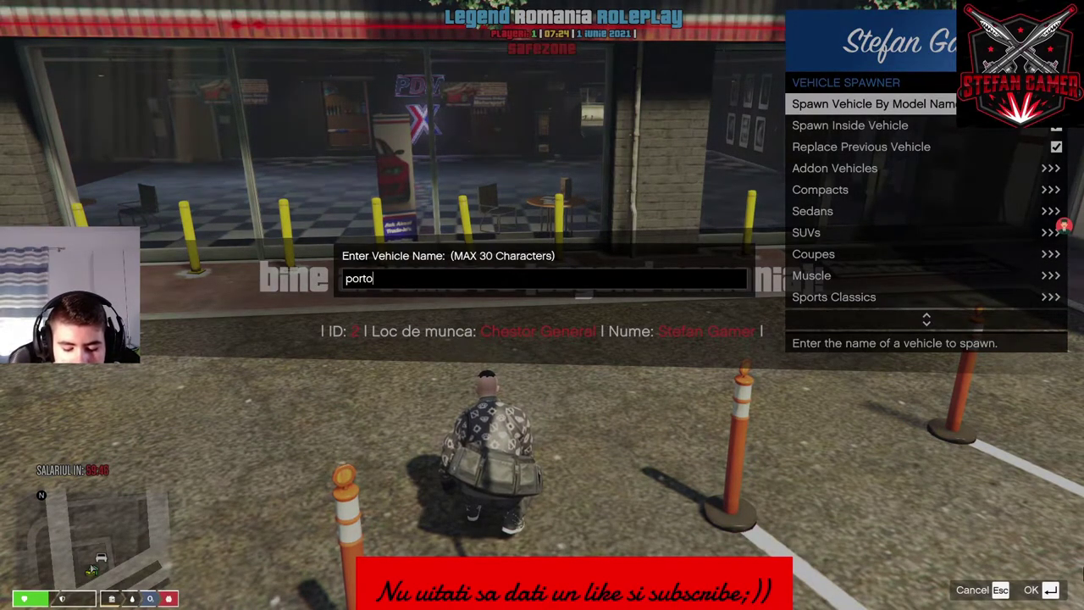
key(Return)
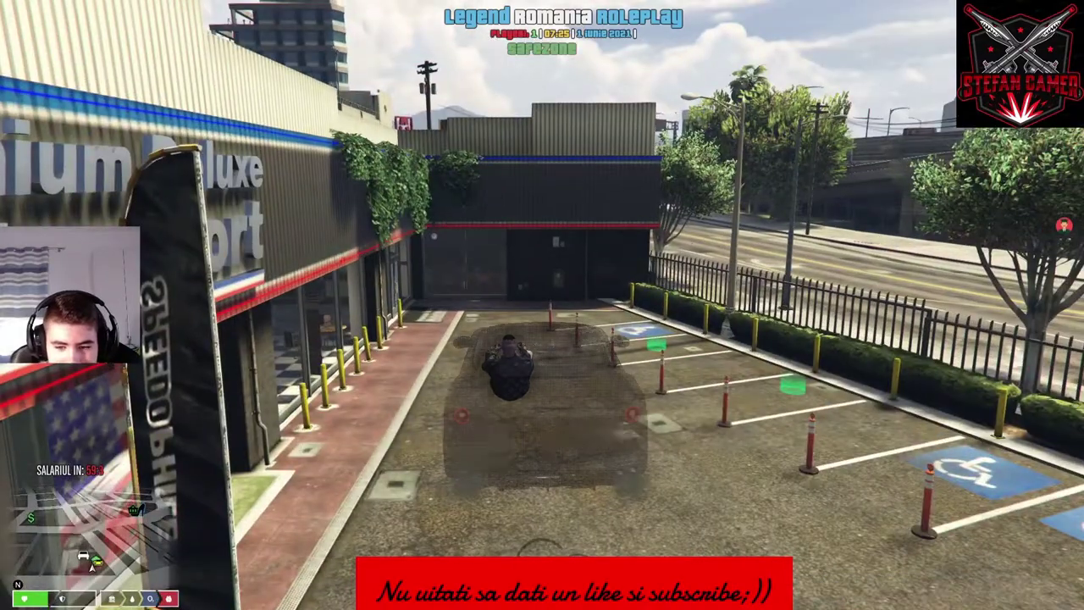
Delete the current vehicle and run disconnect in the game console to leave the server.
text(v)
key(Return)
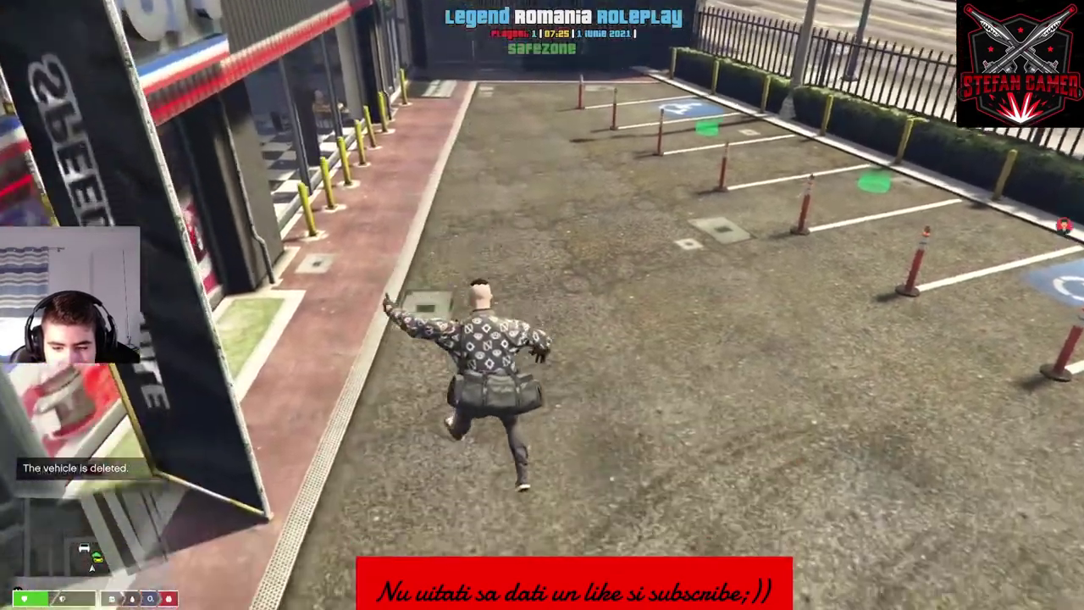
key(F8)
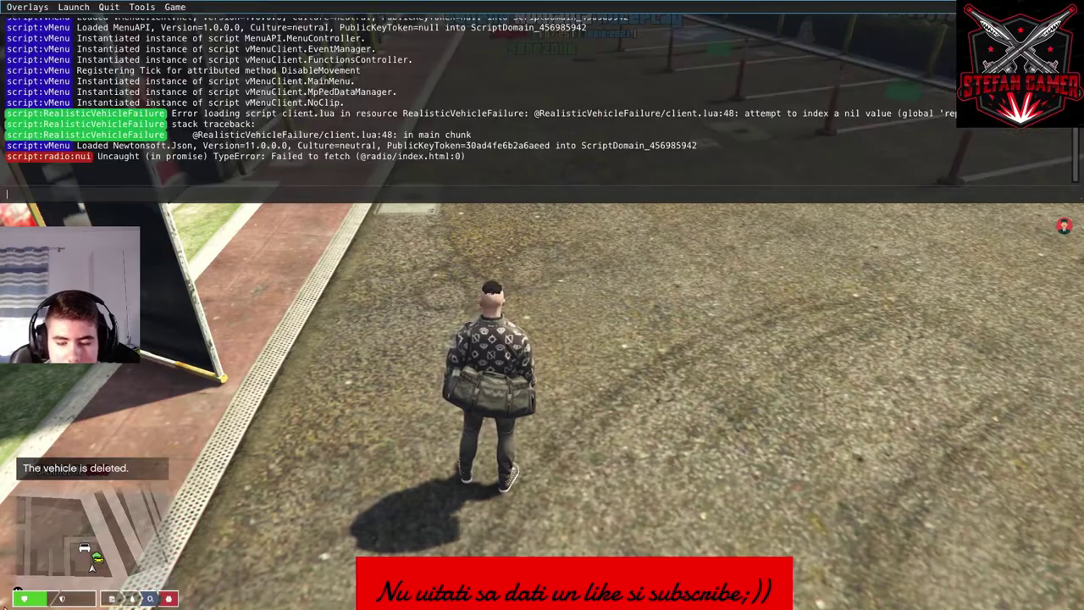
text(disc)
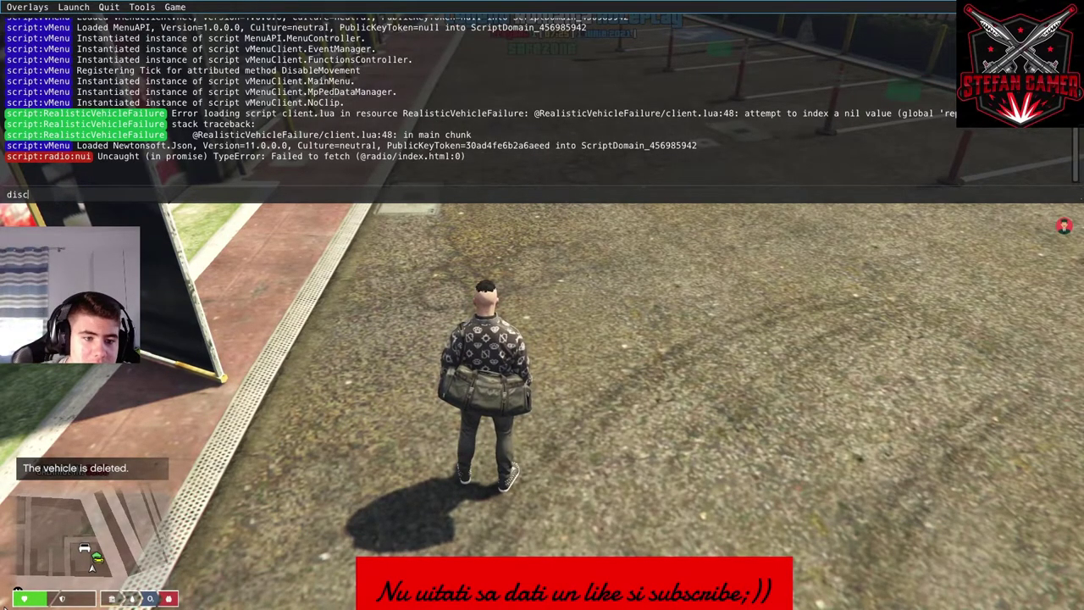
text(onnect)
key(Return)
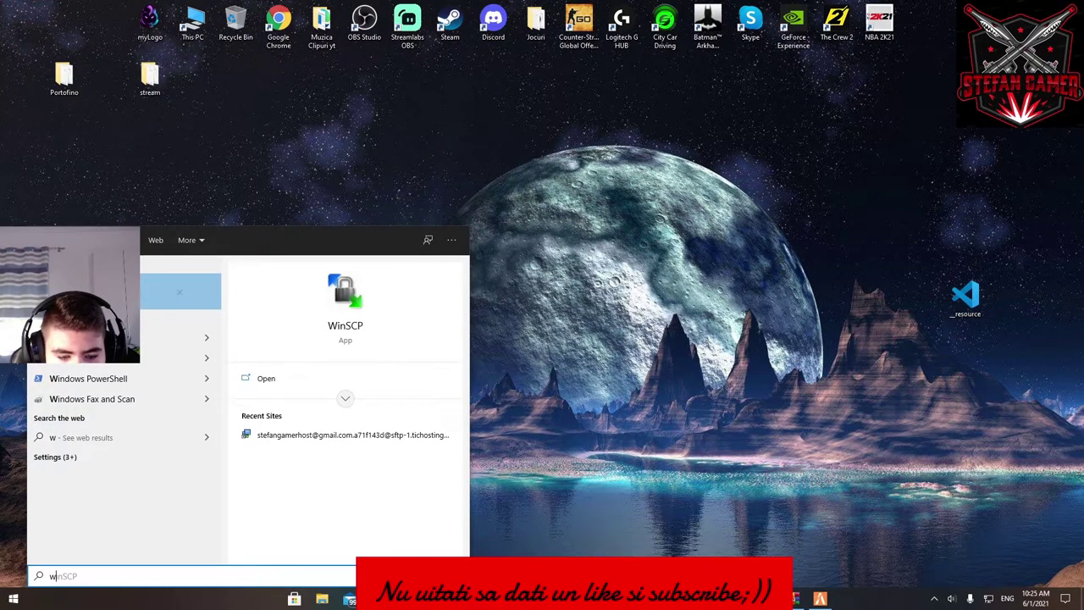
Switch to WinSCP and open handling.meta in the server's porto18 folder, inside [Masini Showroom]/[altele].
click(178, 293)
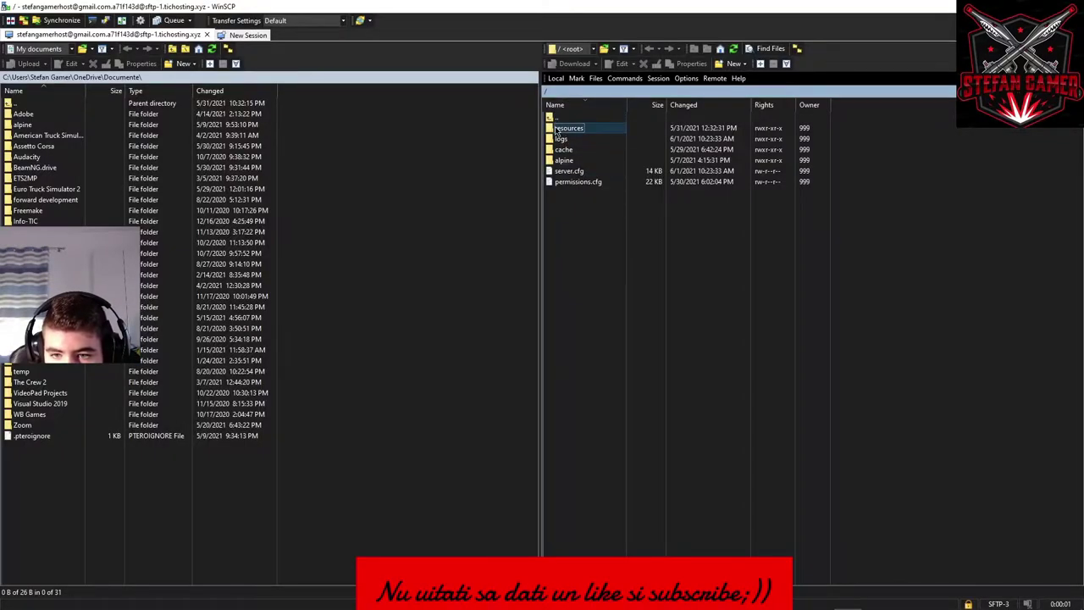
double_click(556, 127)
double_click(566, 128)
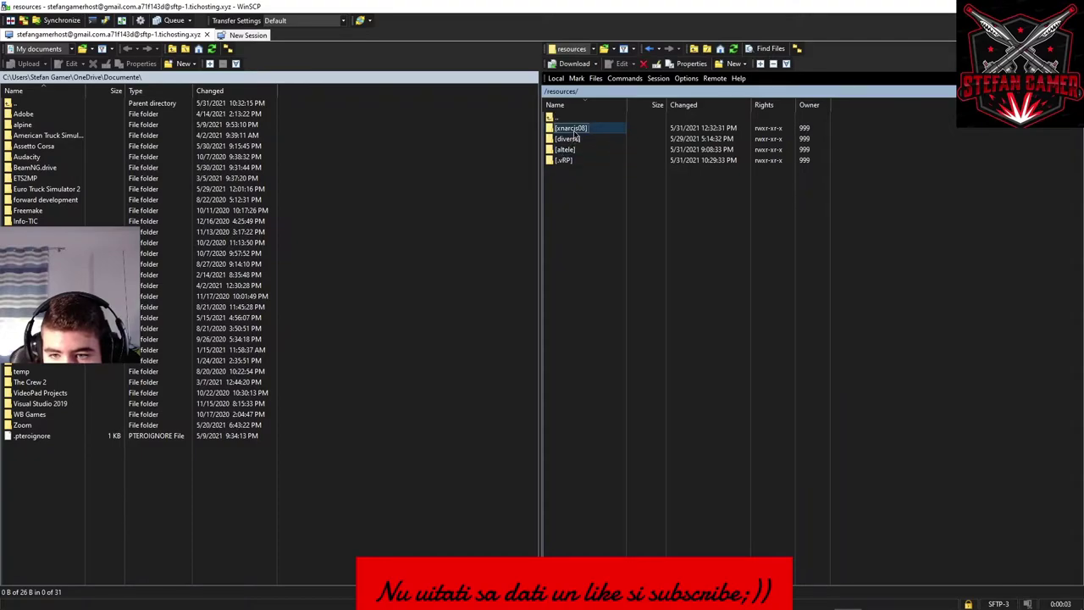
double_click(585, 160)
double_click(573, 138)
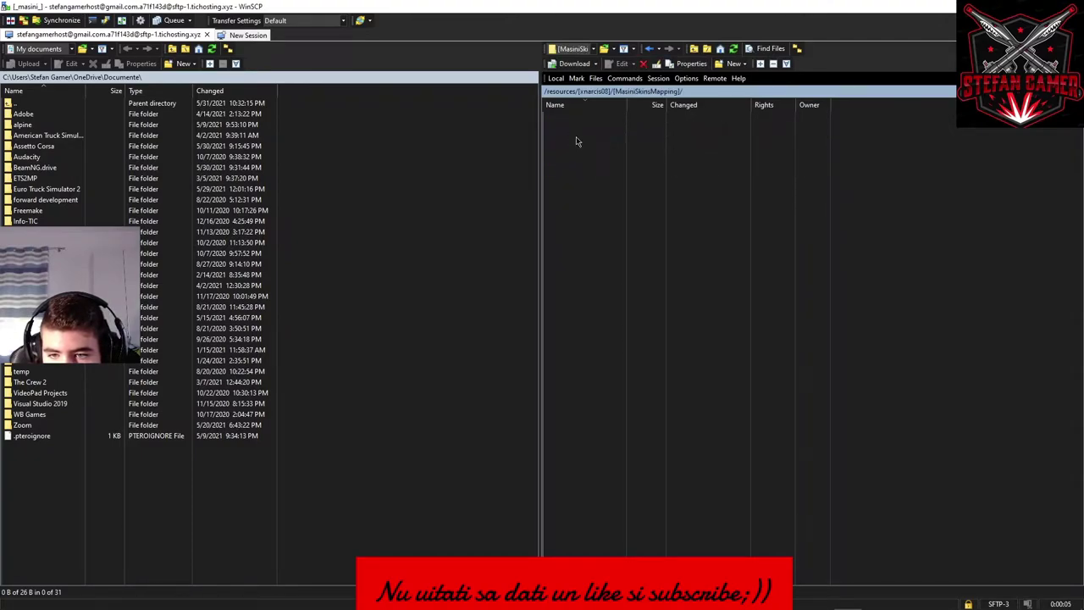
double_click(588, 149)
double_click(571, 187)
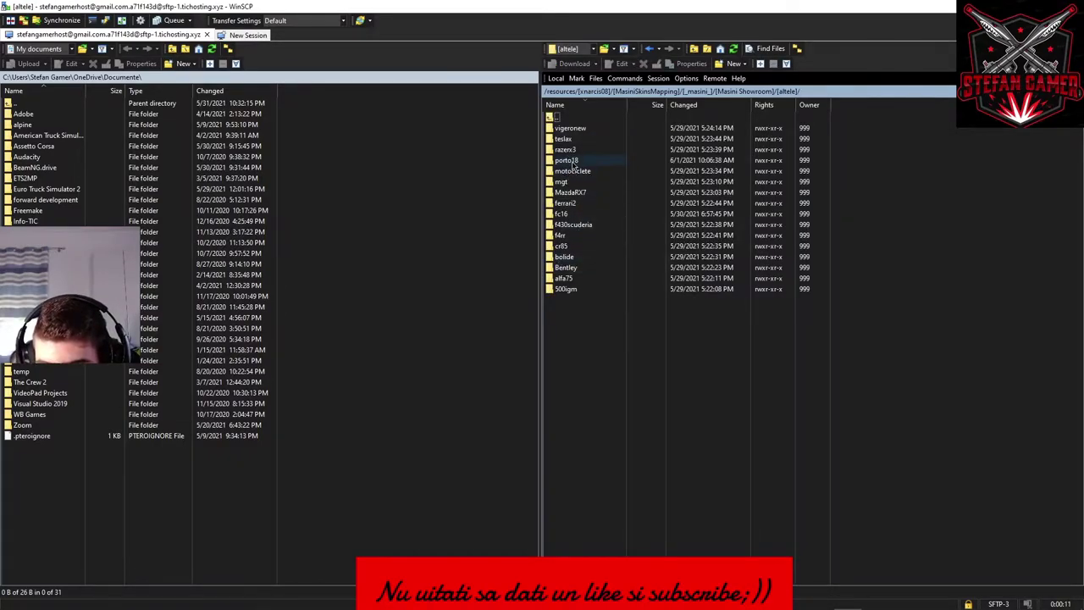
double_click(567, 160)
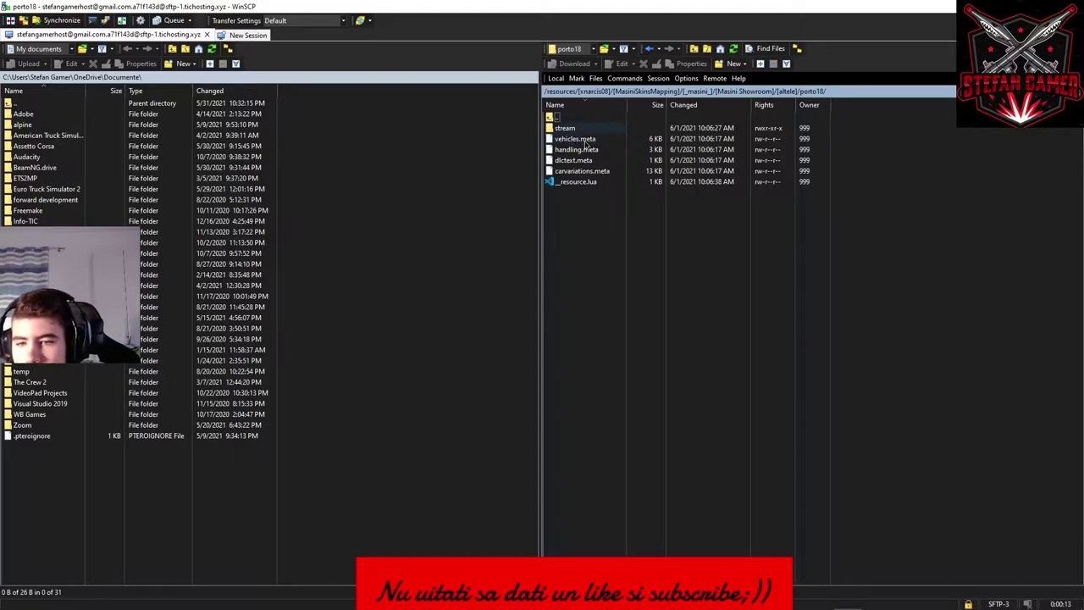
double_click(586, 152)
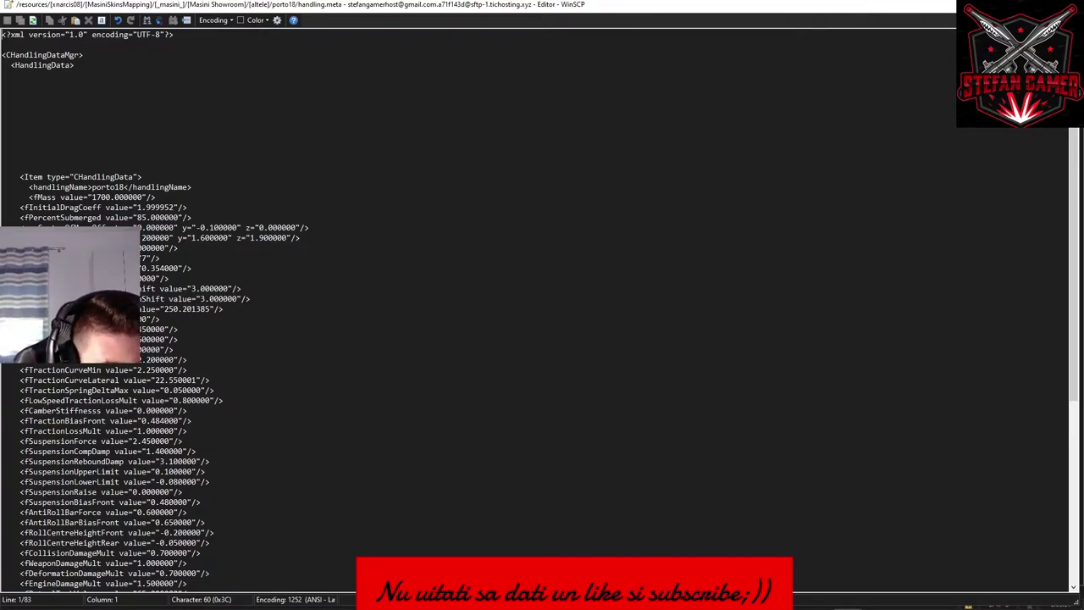
Set the top-speed value on line 28 of handling.meta to 450.201385, save the file, and close WinSCP.
click(120, 310)
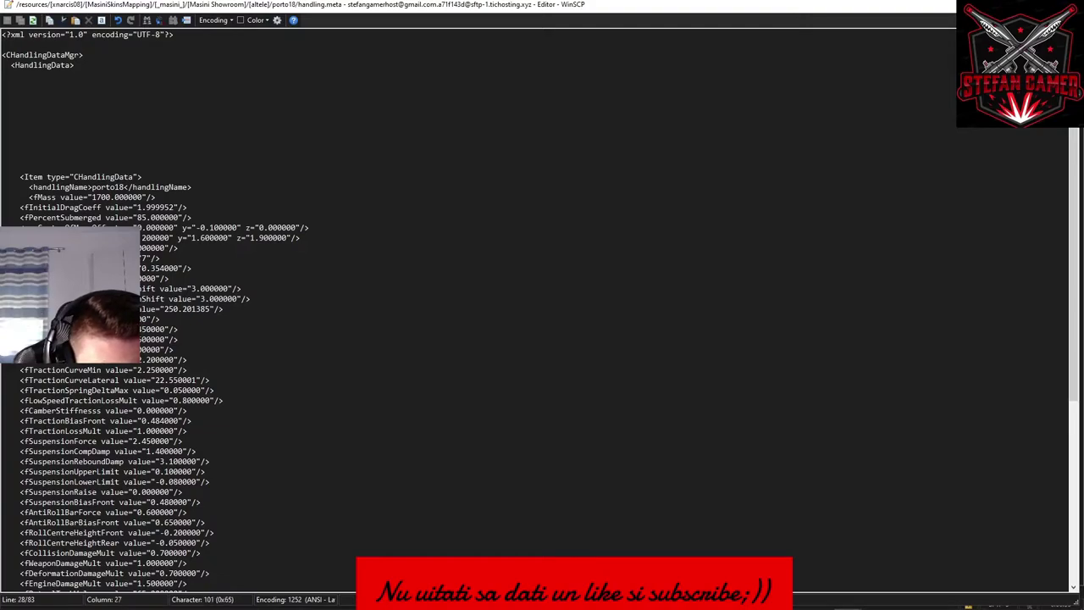
click(179, 308)
key(BackSpace)
key(BackSpace)
key(BackSpace)
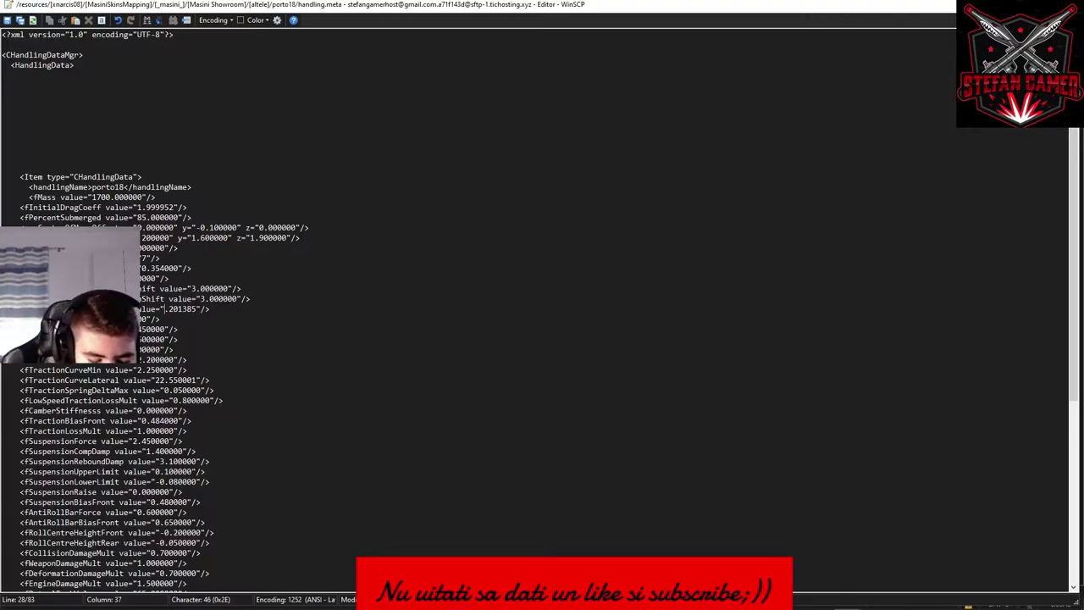
text(450)
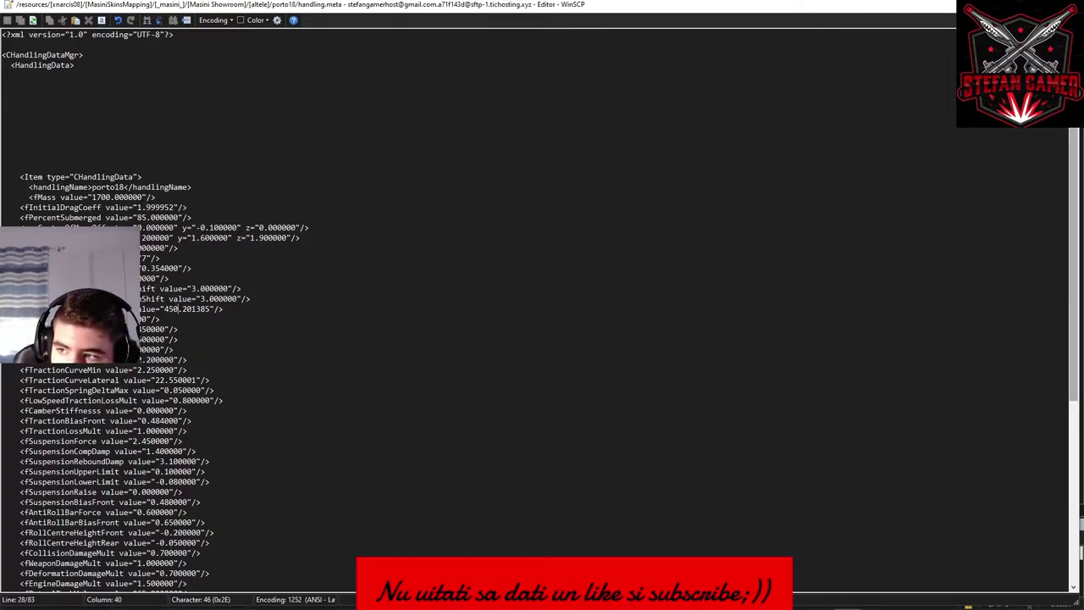
click(1069, 6)
click(1070, 4)
click(523, 343)
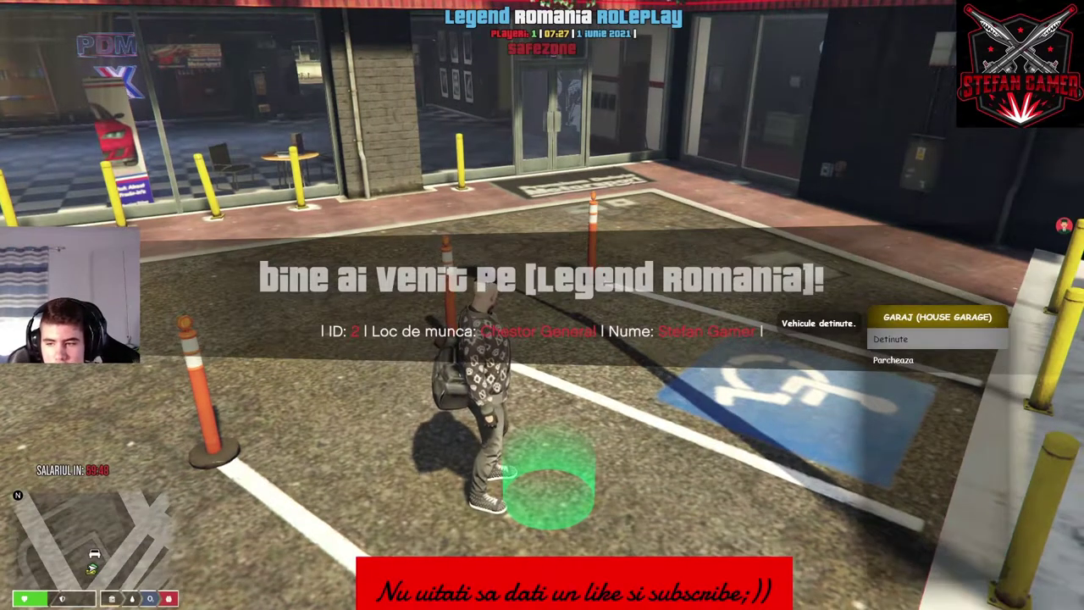
Take the Ferrari Portofino out of the house garage's list of owned vehicles (Detinute) in game.
key(Return)
key(Up)
key(Up)
key(Up)
key(Up)
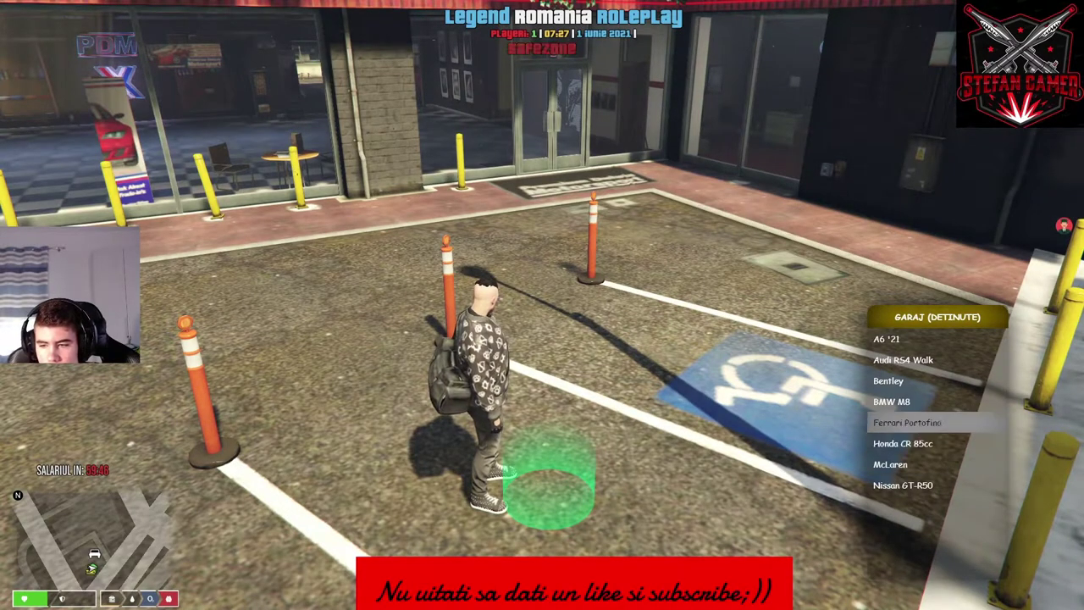
key(Return)
key(BackSpace)
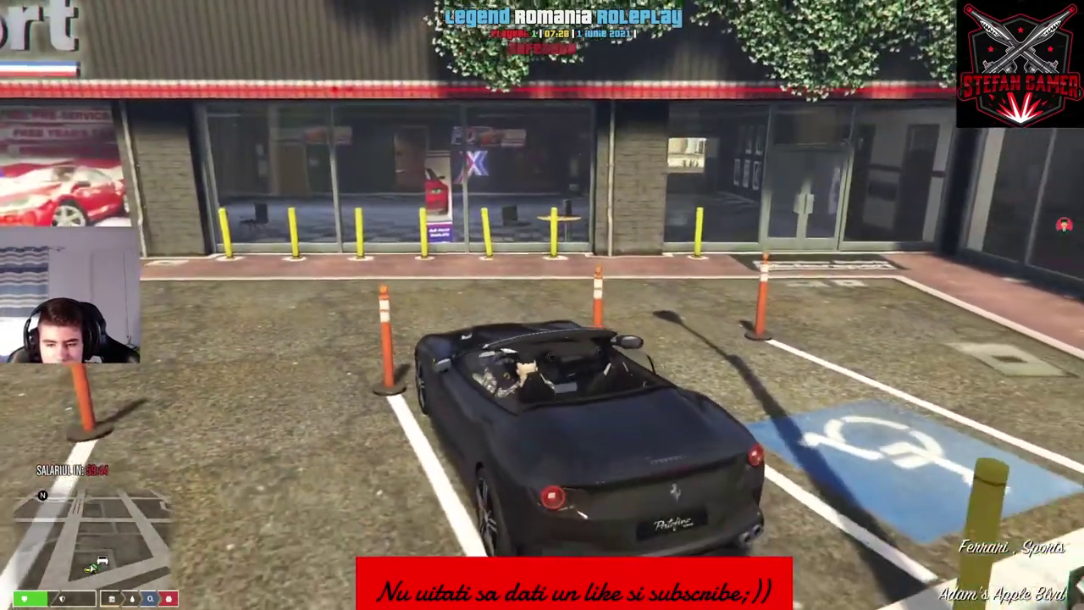
Drive the Portofino out of the dealership parking lot through the gate and onto the street.
key(q)
key(w)
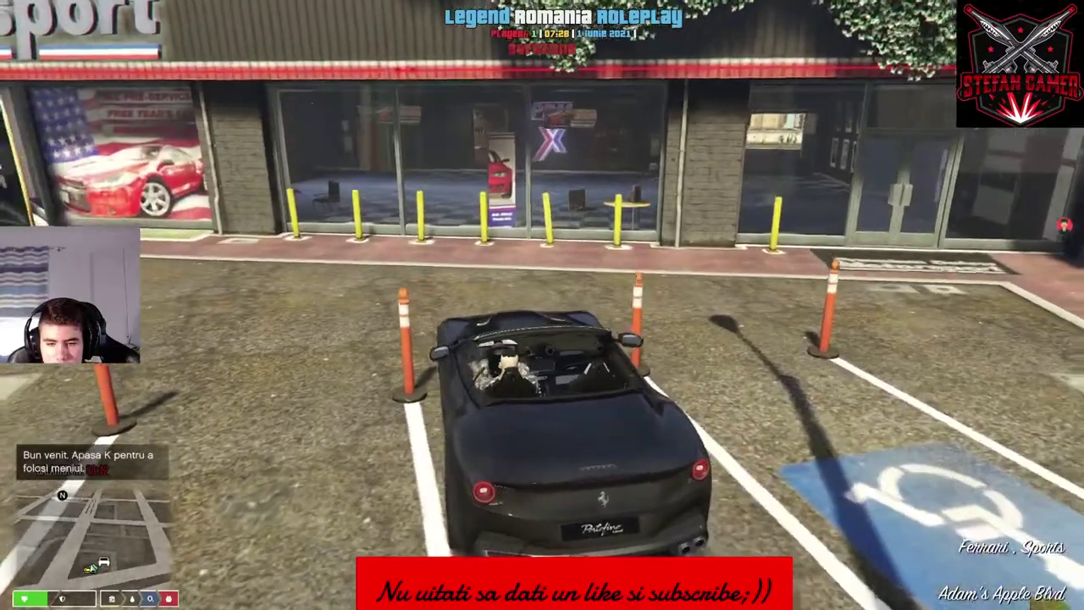
key(a)
key(w)
key(a)
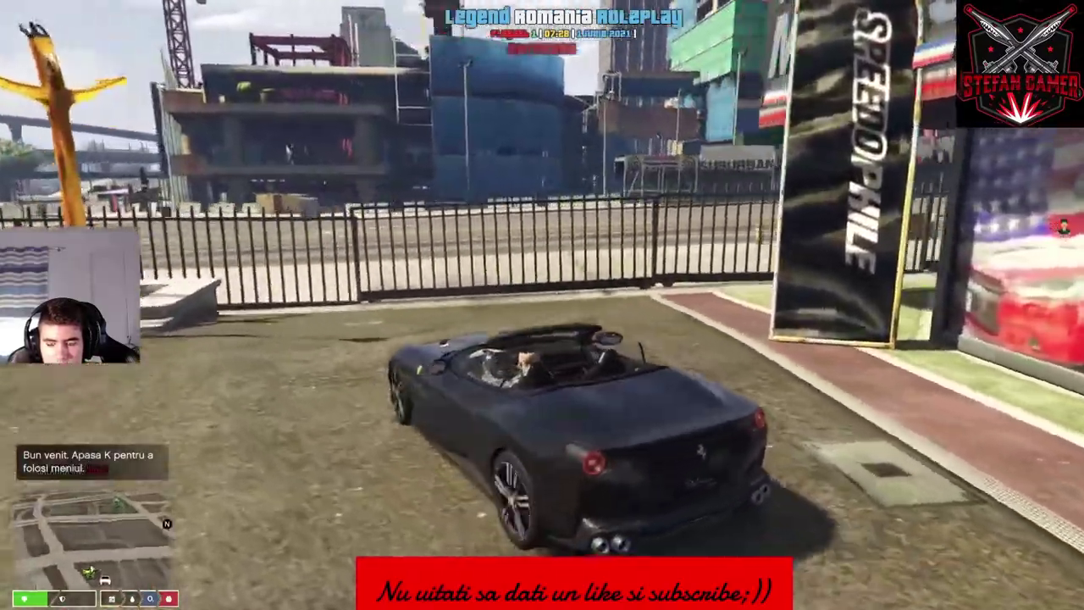
key(w)
key(d)
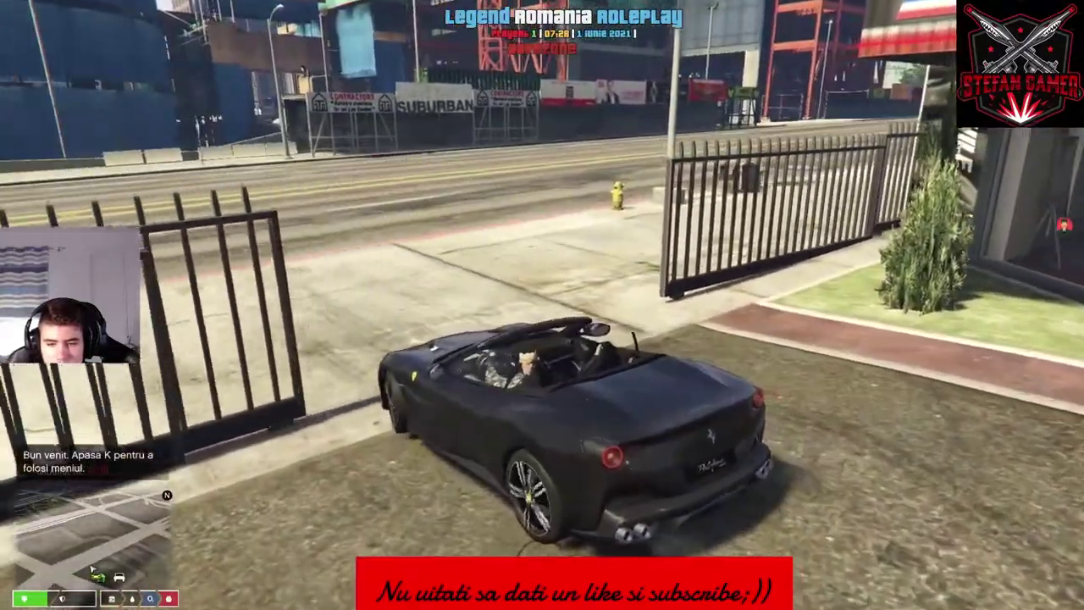
key(d)
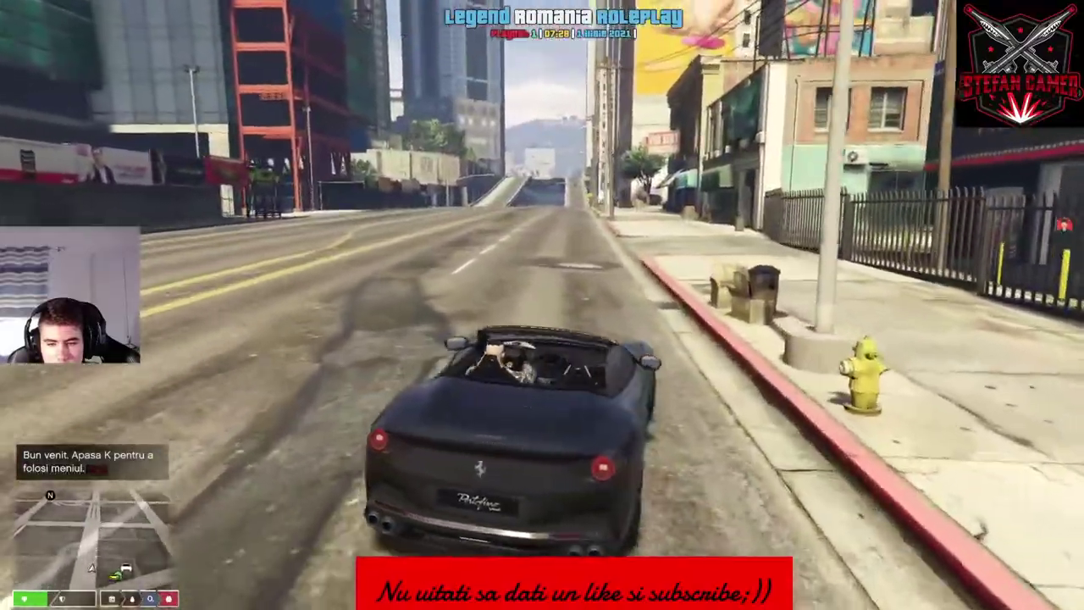